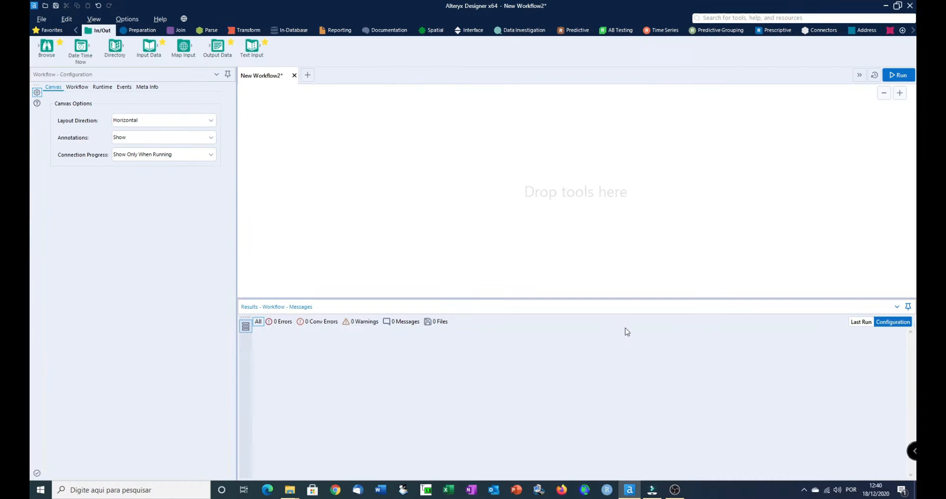
# Add an Input Data tool to the empty canvas and connect it to the CSV file Ativos in the Reconciliacao_Ativo_Passivo folder.
pyautogui.moveTo(149, 47); pyautogui.dragTo(149, 48)
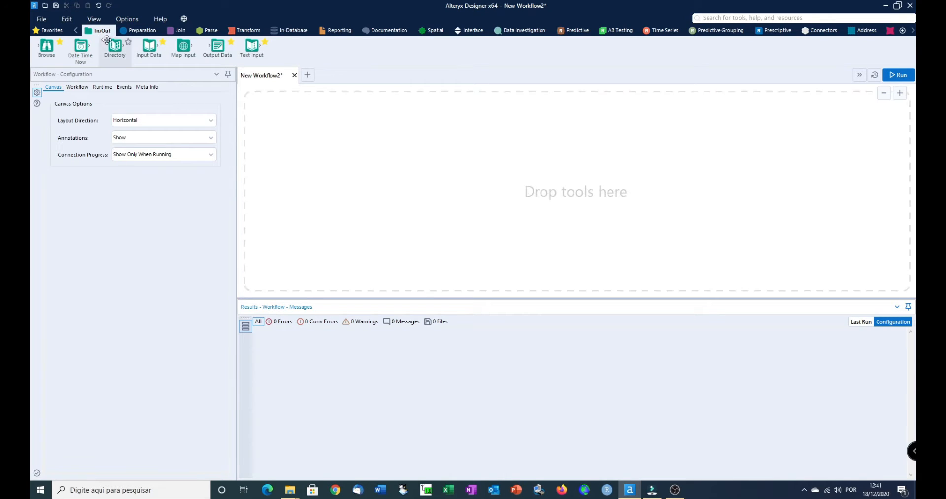
pyautogui.moveTo(146, 50); pyautogui.dragTo(290, 122)
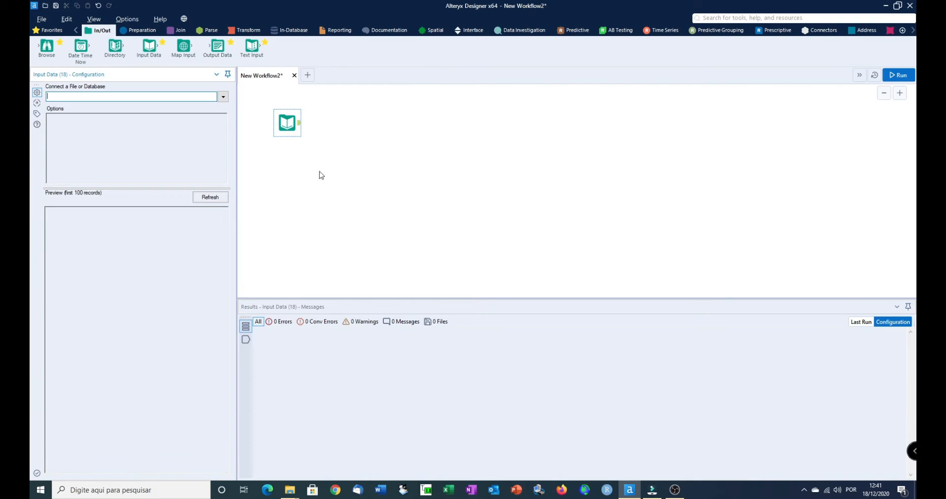
pyautogui.click(222, 97)
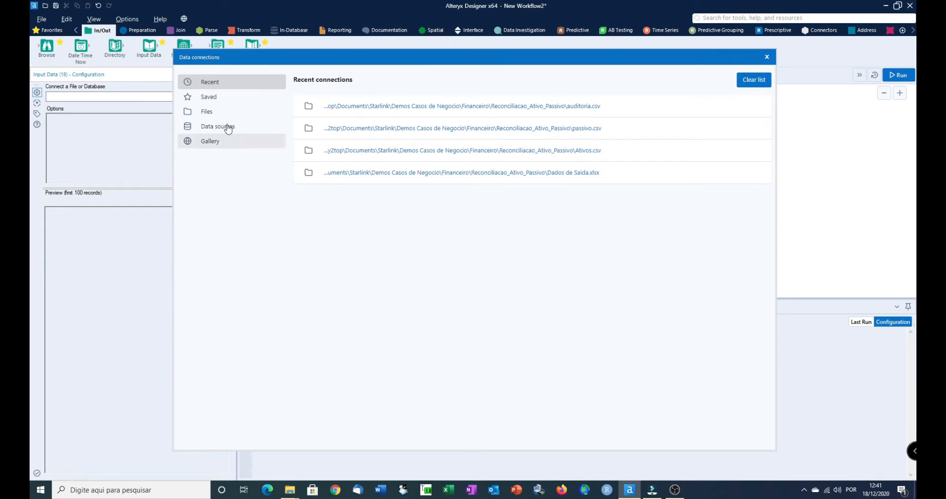
pyautogui.click(206, 110)
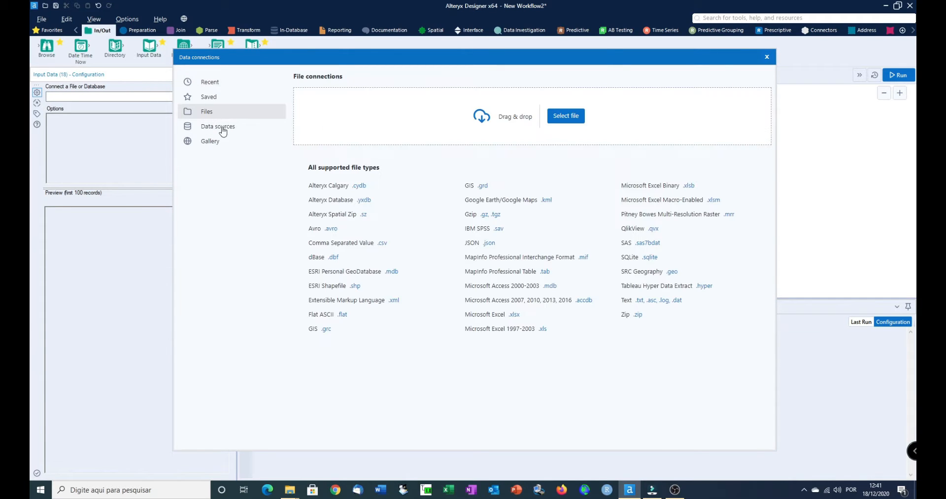
pyautogui.click(333, 244)
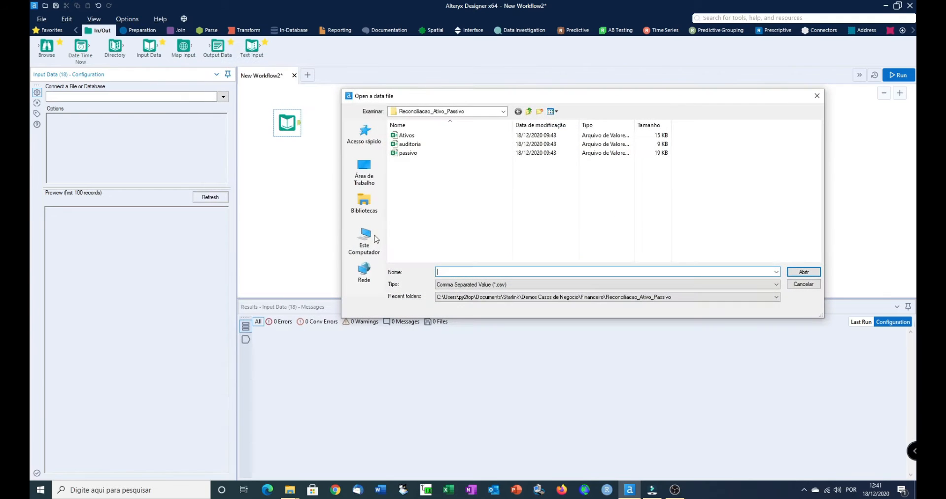
pyautogui.click(414, 137)
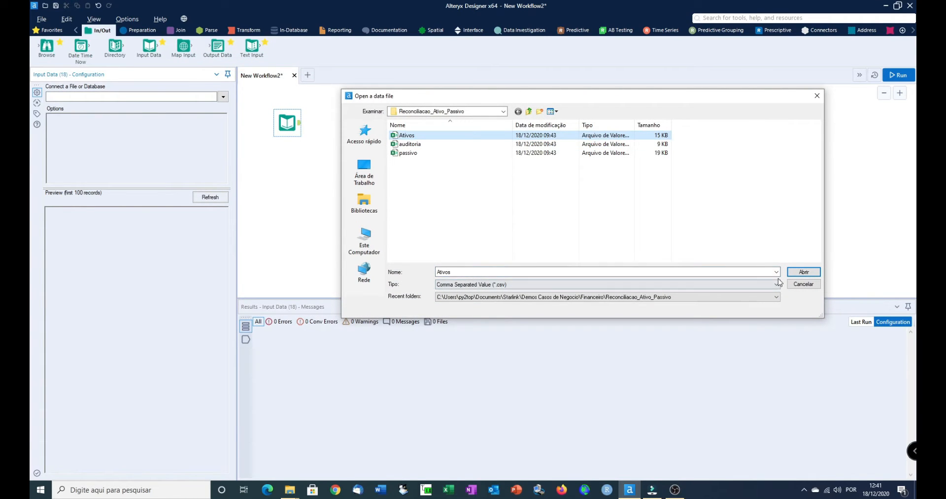
pyautogui.click(802, 273)
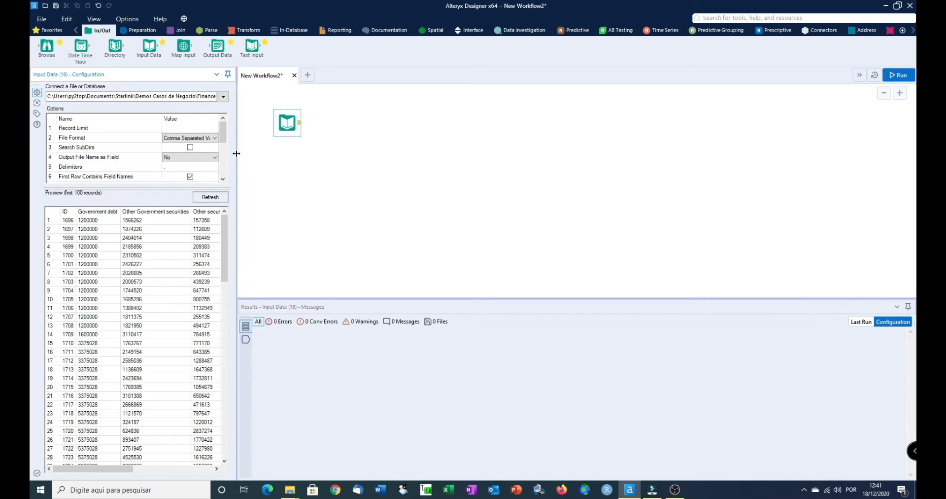
# Temporarily widen the configuration pane to examine all columns and records in the Ativos.csv preview.
pyautogui.moveTo(235, 157); pyautogui.dragTo(341, 159)
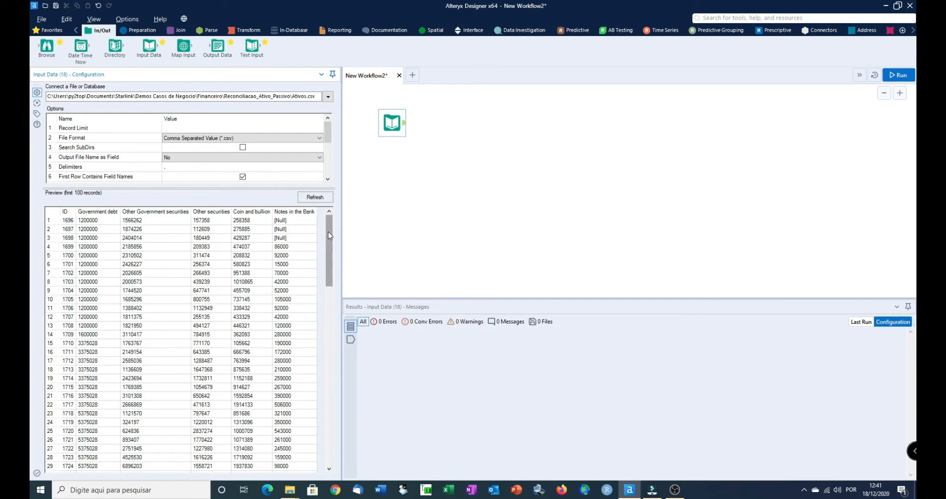
pyautogui.moveTo(327, 238); pyautogui.dragTo(335, 218)
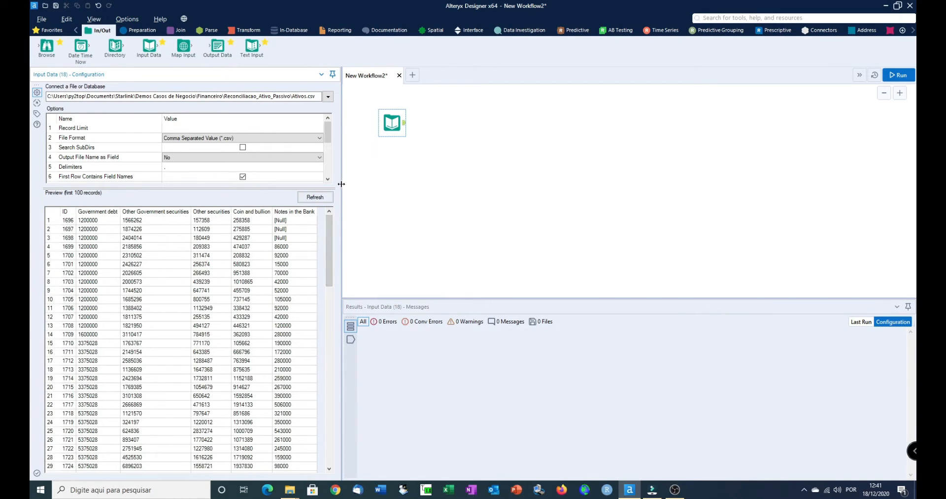
pyautogui.moveTo(341, 181); pyautogui.dragTo(228, 181)
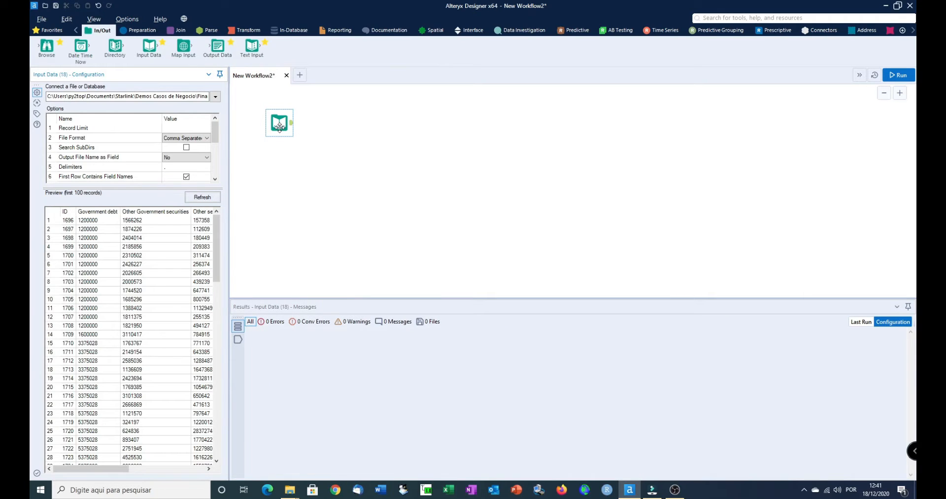
# Add a second Input Data tool below the Ativos.csv one and connect it to the CSV file passivo.
pyautogui.moveTo(149, 47); pyautogui.dragTo(280, 174)
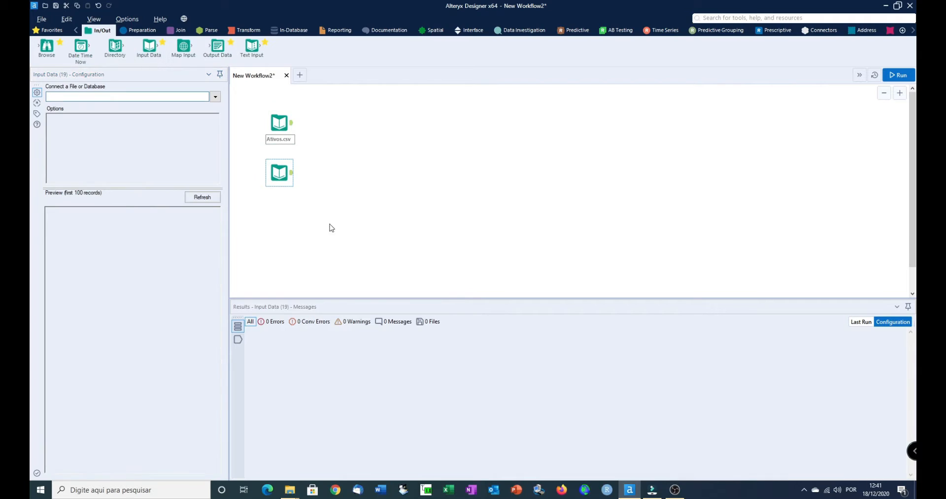
pyautogui.click(215, 96)
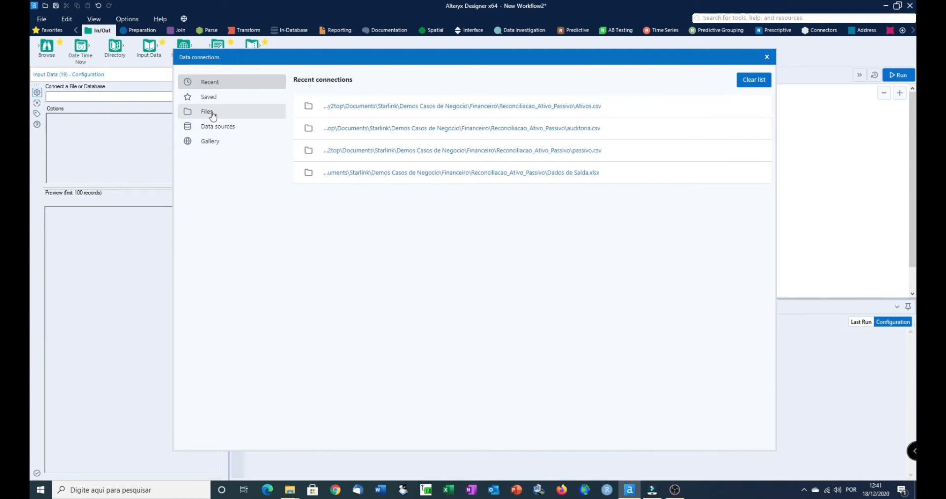
pyautogui.click(208, 112)
pyautogui.click(330, 244)
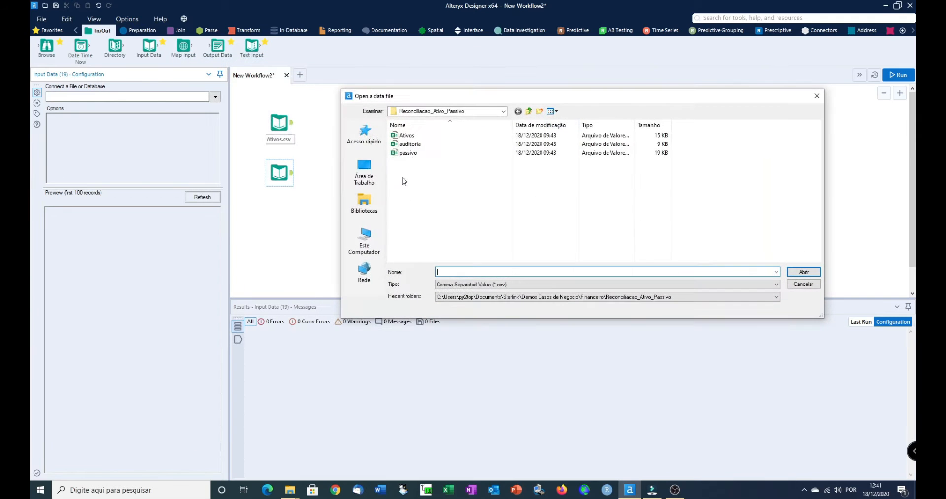
pyautogui.click(408, 153)
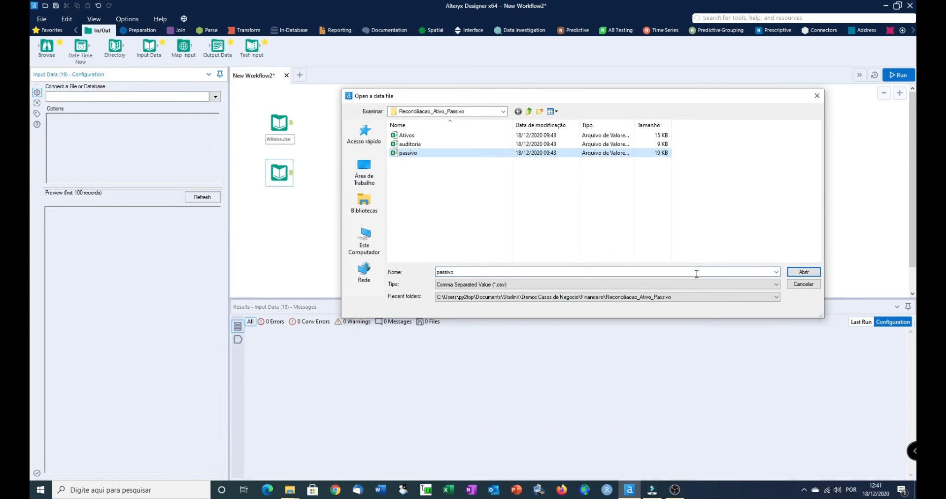
pyautogui.click(804, 272)
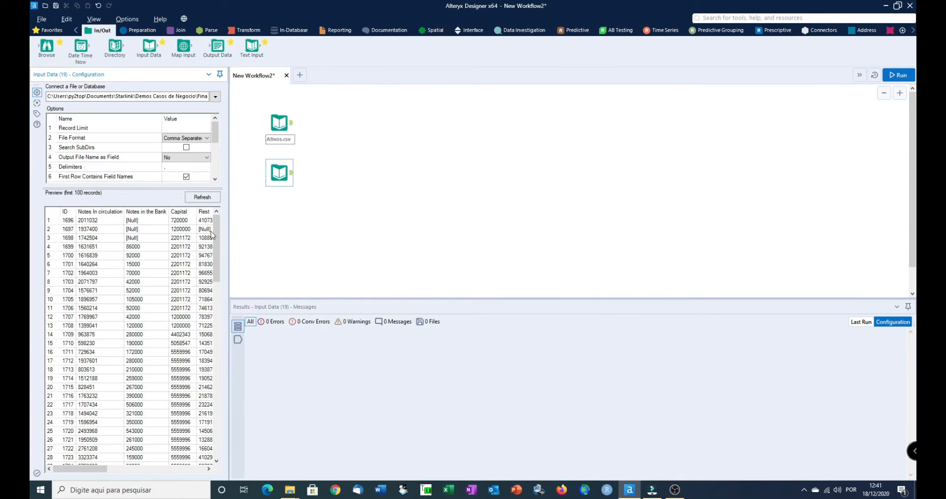
pyautogui.moveTo(89, 470); pyautogui.dragTo(58, 478)
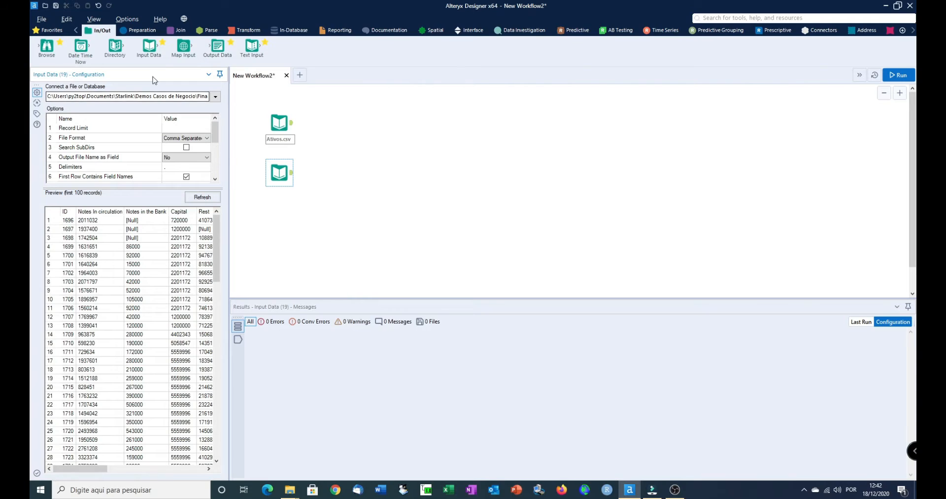
# Add a third Input Data tool below the passivo.csv one and connect it to the CSV file auditoria.
pyautogui.moveTo(149, 47); pyautogui.dragTo(279, 244)
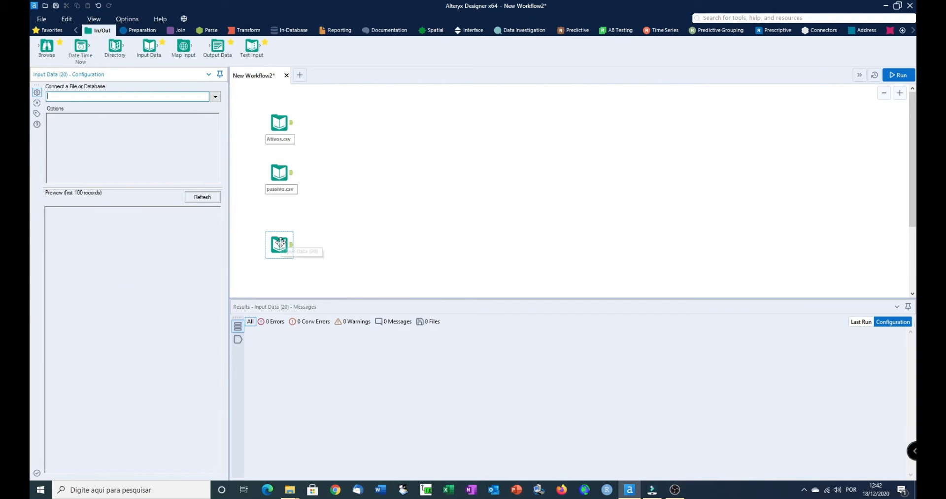
pyautogui.click(215, 97)
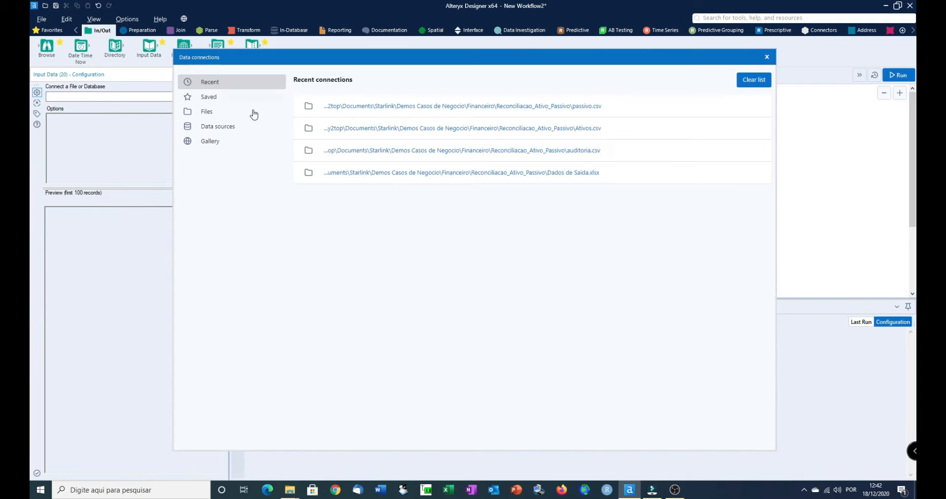
pyautogui.click(207, 112)
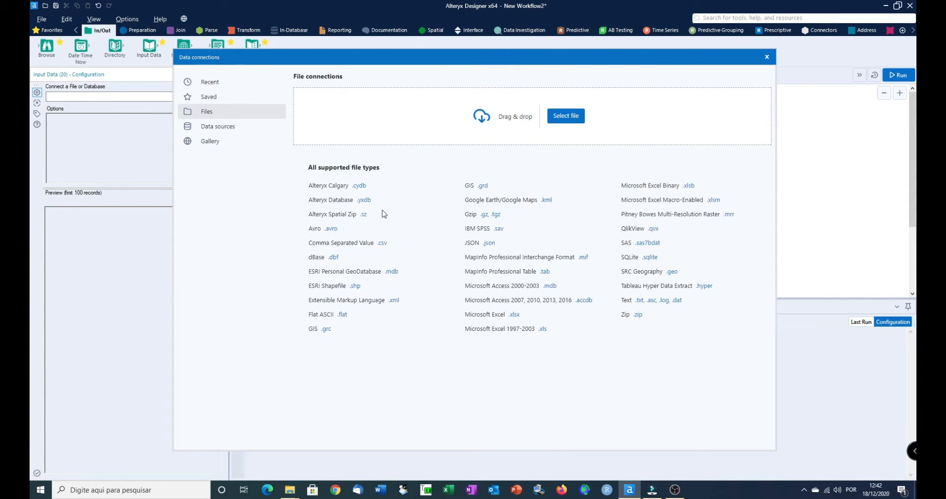
pyautogui.click(332, 245)
pyautogui.click(409, 144)
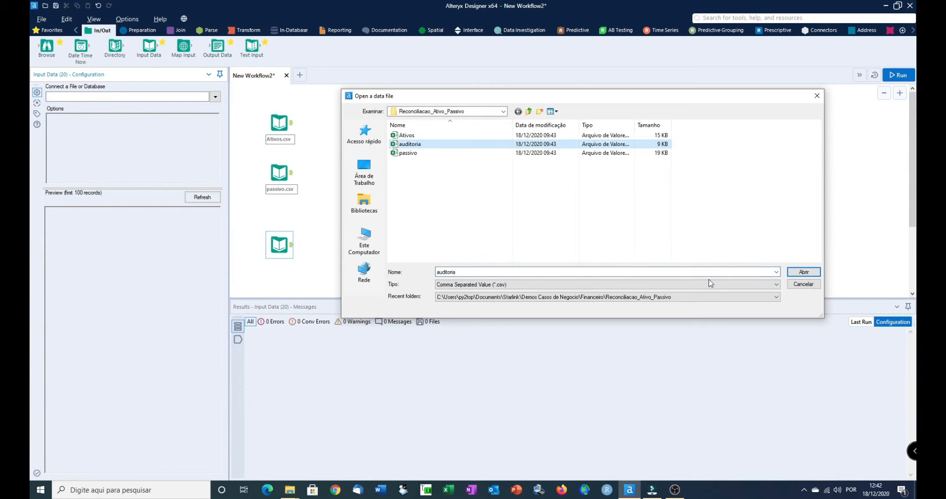
pyautogui.click(807, 273)
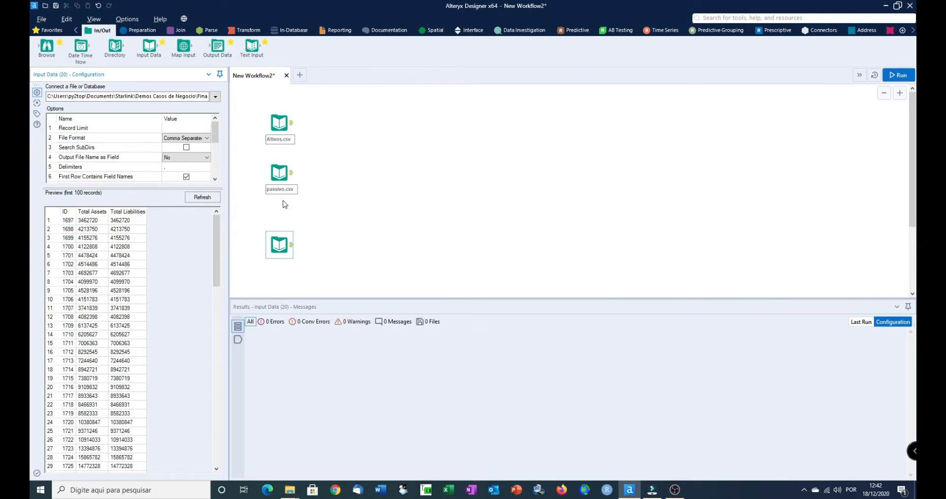
# Change the annotation of the Ativos.csv input tool to ATIVOS.
pyautogui.click(279, 172)
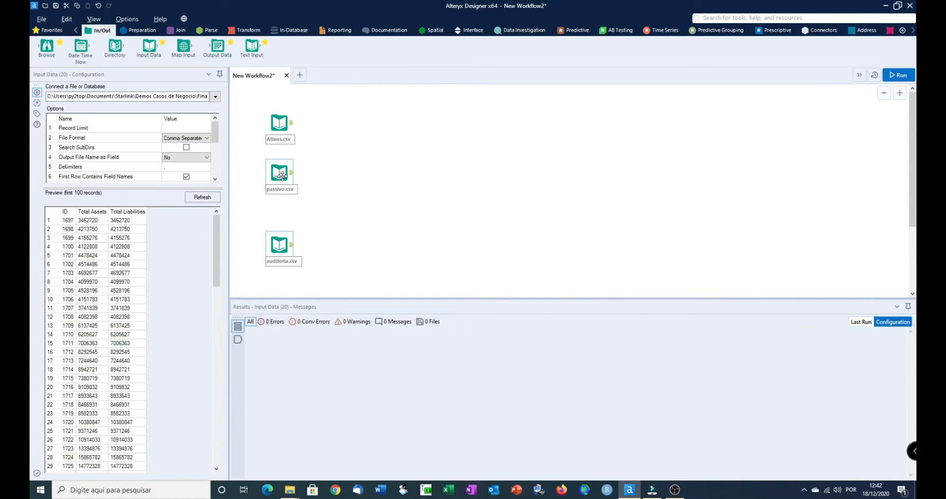
pyautogui.click(277, 123)
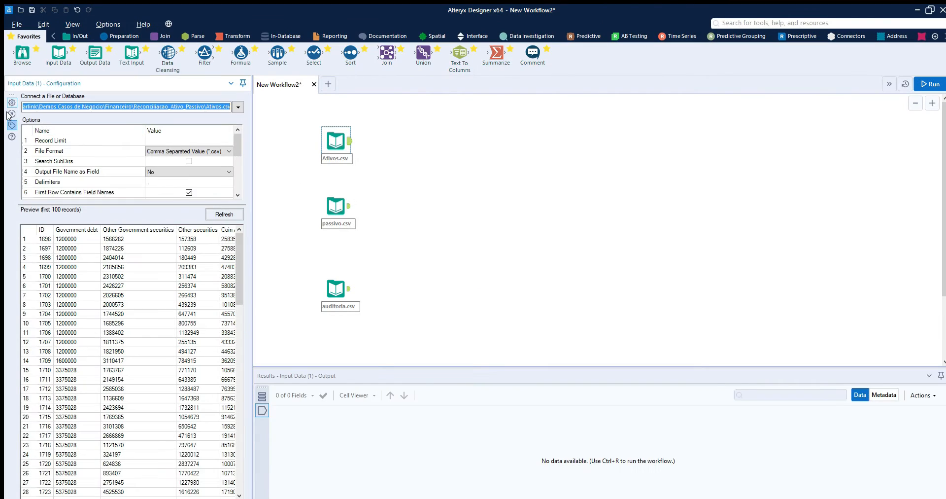
pyautogui.click(12, 124)
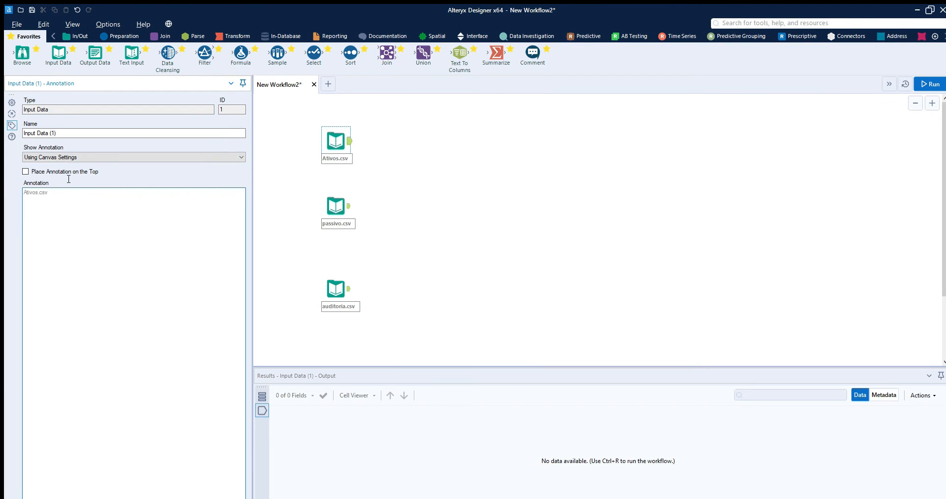
pyautogui.moveTo(29, 179); pyautogui.dragTo(3, 180)
pyautogui.write('ATIVOS')
# Change the annotation of the passivo.csv input tool to PASSIVO.
pyautogui.click(334, 197)
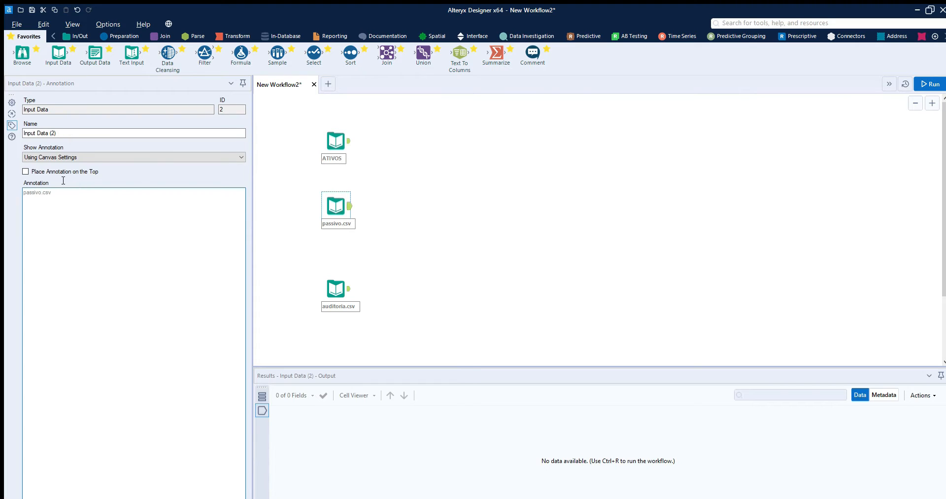
pyautogui.moveTo(62, 182); pyautogui.dragTo(19, 183)
pyautogui.write('PASSIVO')
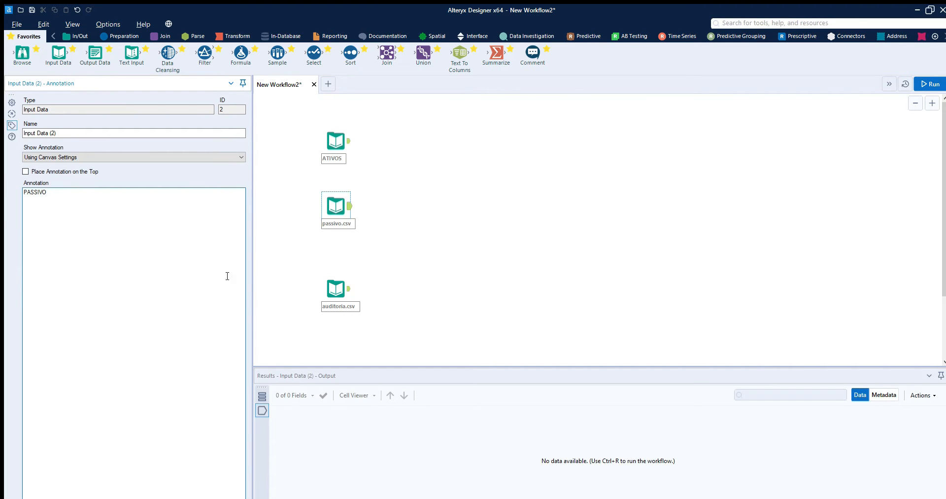
# Change the annotation of the auditoria.csv input tool to DADOS DE AUDITORIA.
pyautogui.click(335, 288)
pyautogui.moveTo(62, 192); pyautogui.dragTo(0, 193)
pyautogui.write('DA')
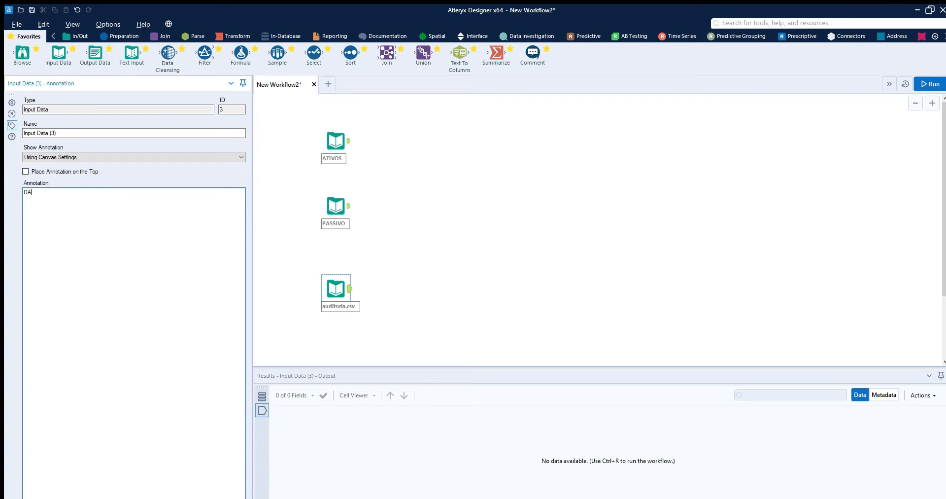
pyautogui.write('DOS DE AUDITORIA')
pyautogui.click(477, 201)
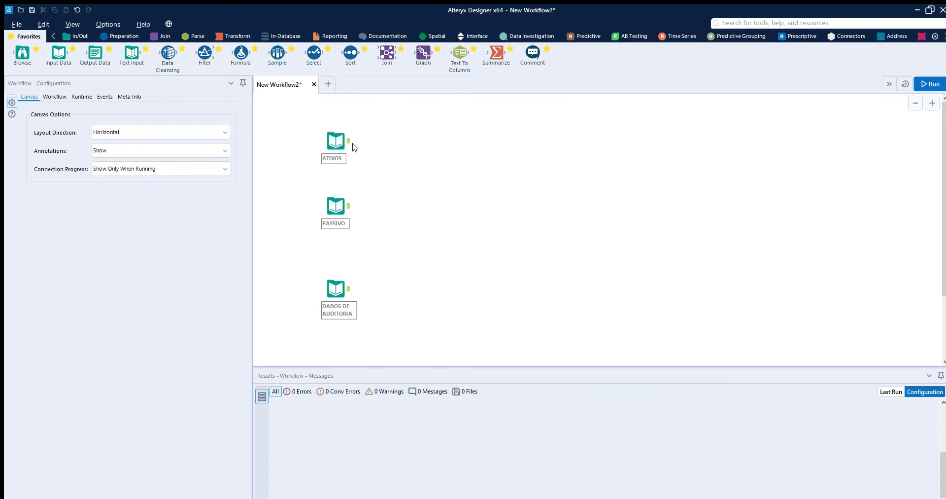
# Examine the data previews of the ATIVOS and PASSIVO inputs to compare their fields.
pyautogui.click(339, 130)
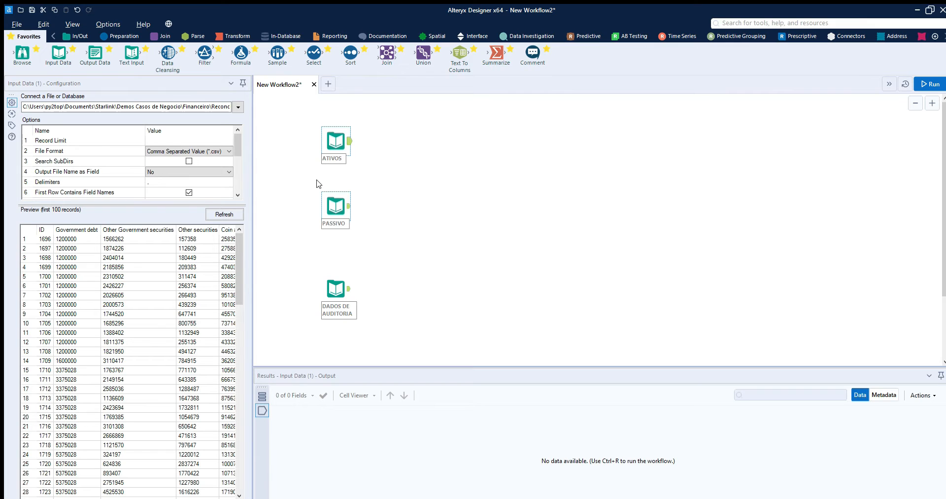
pyautogui.moveTo(102, 489); pyautogui.dragTo(73, 473)
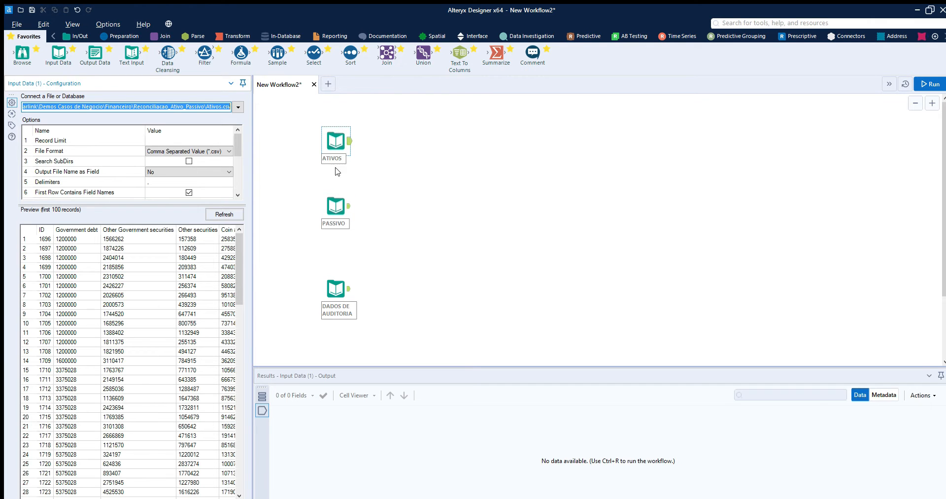
pyautogui.click(340, 197)
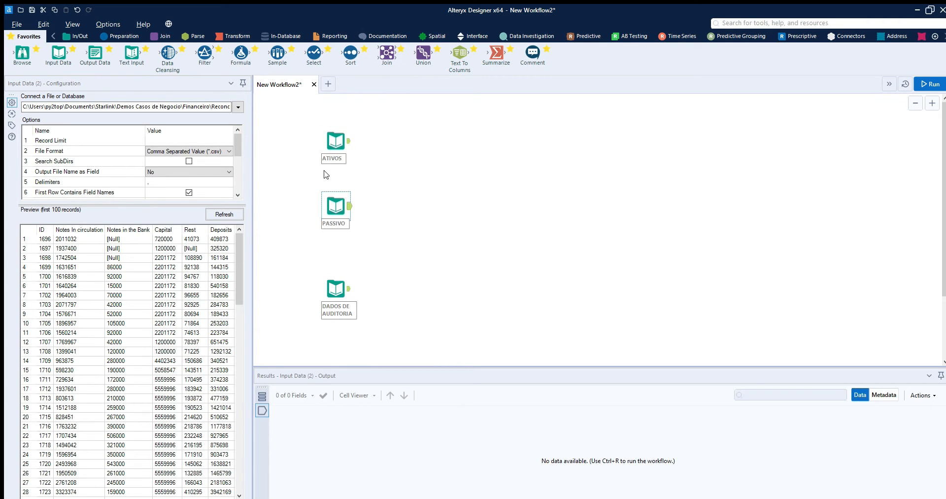
# Add a Join tool beside the inputs, connecting ATIVOS to its left input and PASSIVO to its right input.
pyautogui.click(162, 36)
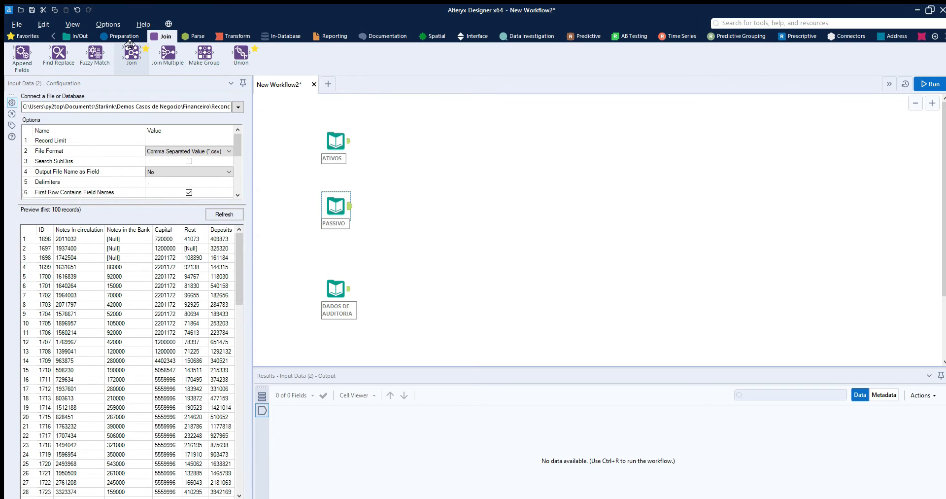
pyautogui.moveTo(131, 48); pyautogui.dragTo(427, 147)
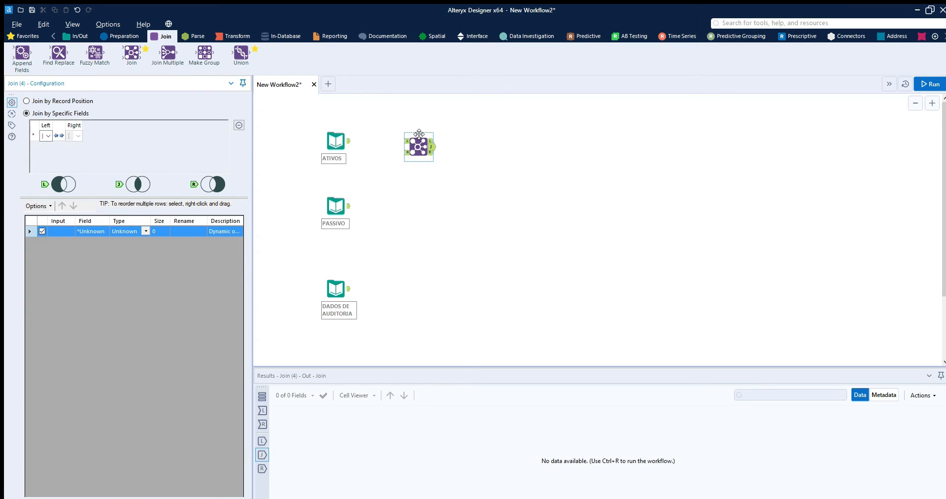
pyautogui.moveTo(349, 141); pyautogui.dragTo(405, 141)
pyautogui.moveTo(403, 126); pyautogui.dragTo(404, 140)
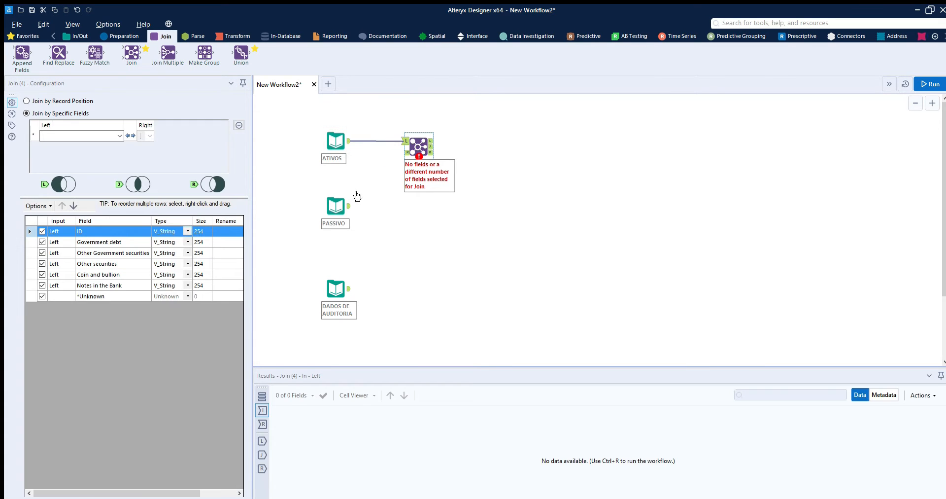
pyautogui.moveTo(350, 205); pyautogui.dragTo(406, 151)
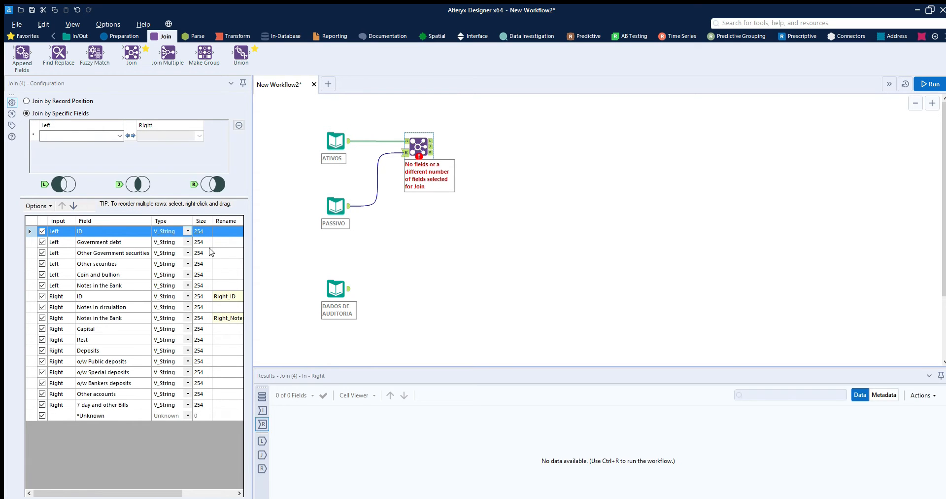
# Set the Join tool to match ATIVOS and PASSIVO by specific fields, using ID on both the left and right sides.
pyautogui.click(333, 130)
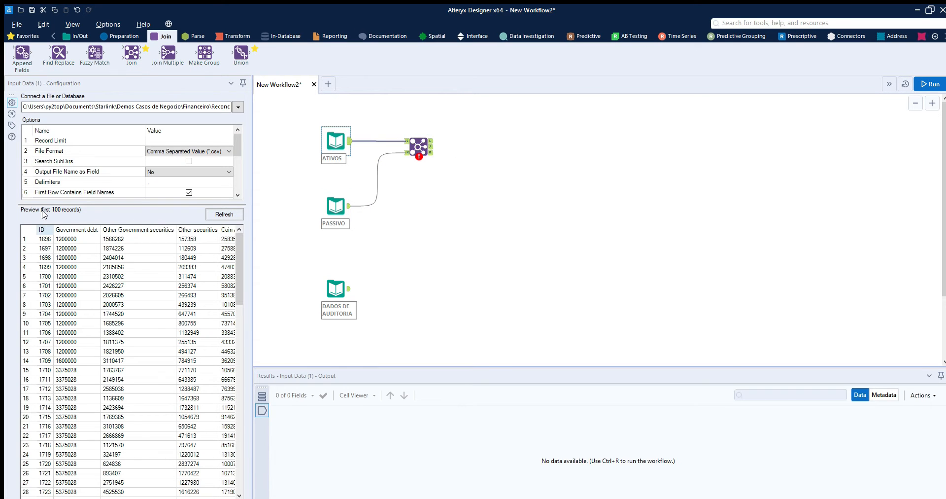
pyautogui.moveTo(86, 496); pyautogui.dragTo(59, 490)
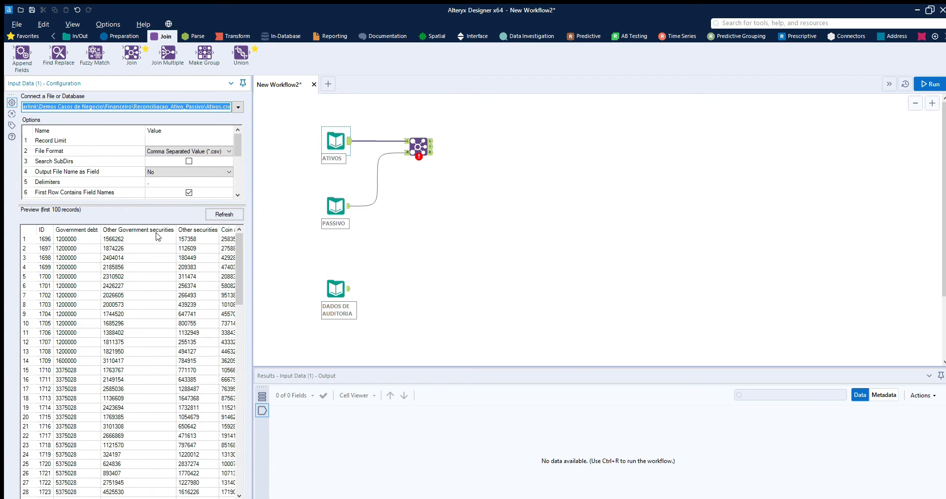
pyautogui.click(336, 201)
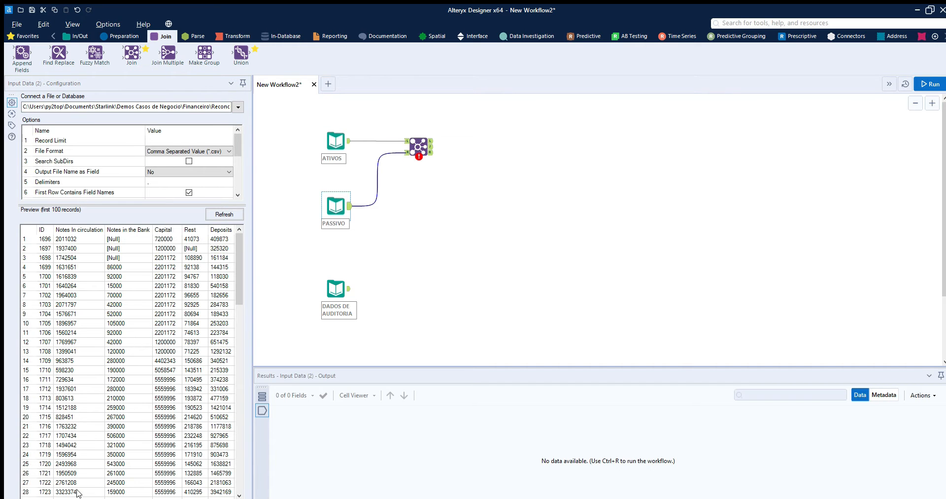
pyautogui.moveTo(77, 493)
pyautogui.mouseDown()
pyautogui.moveTo(212, 469)
pyautogui.moveTo(74, 488)
pyautogui.mouseUp()
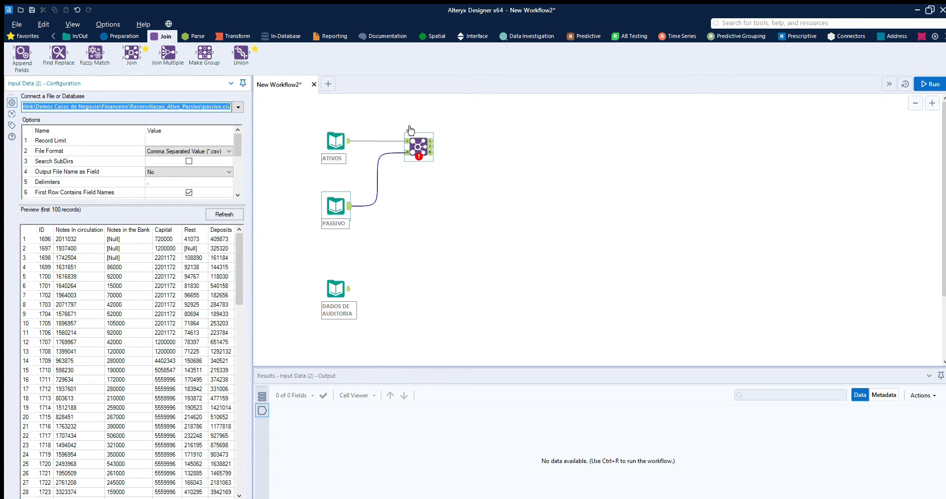
pyautogui.click(418, 144)
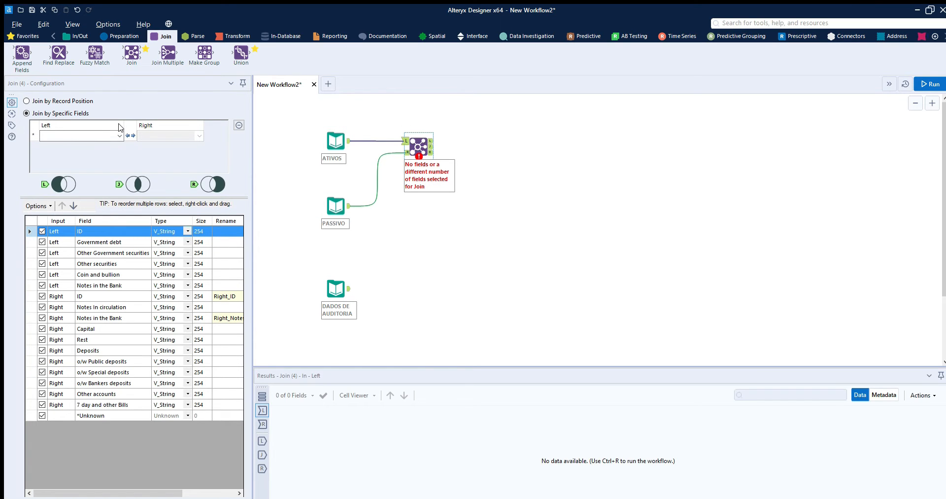
pyautogui.click(118, 125)
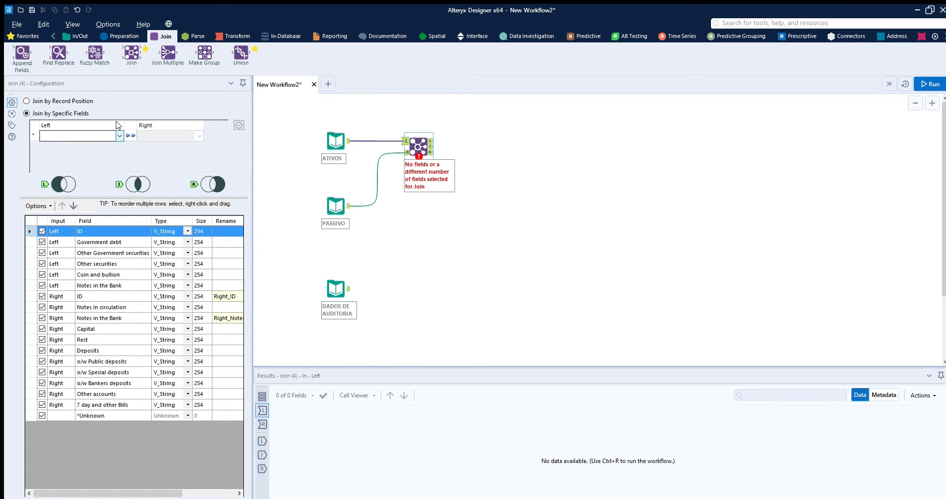
pyautogui.click(68, 134)
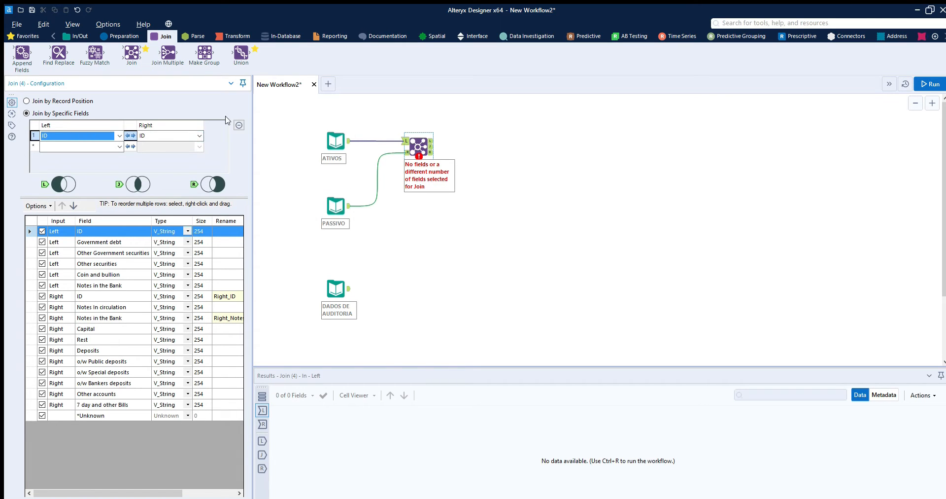
pyautogui.click(198, 135)
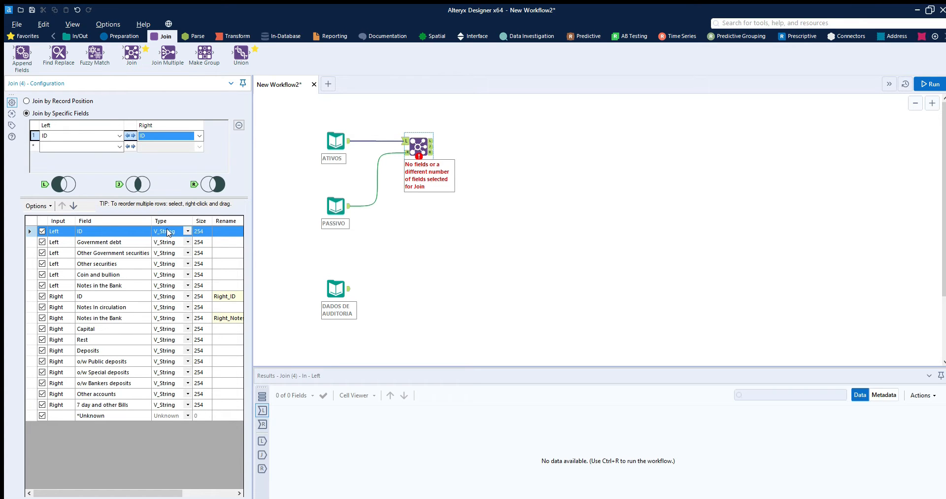
# Run the workflow with the ID join and enlarge the results area to show more records.
pyautogui.click(331, 144)
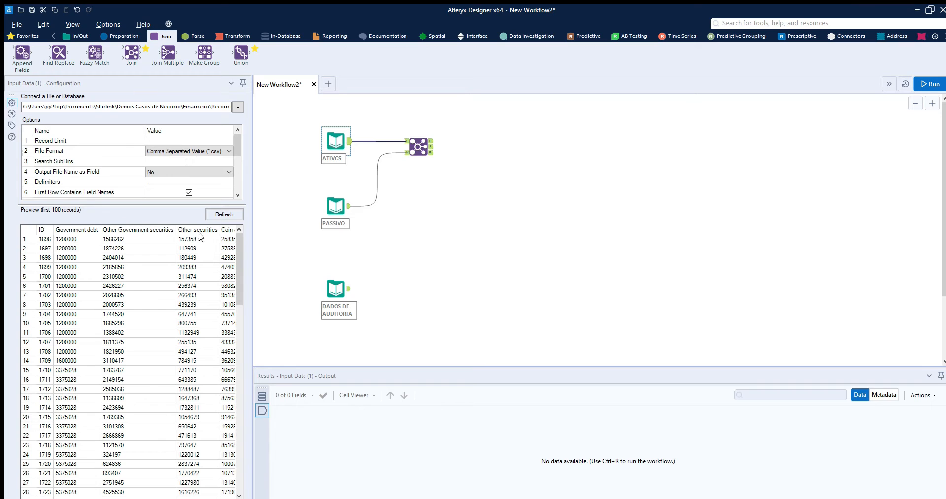
pyautogui.moveTo(138, 498); pyautogui.dragTo(88, 489)
pyautogui.click(414, 153)
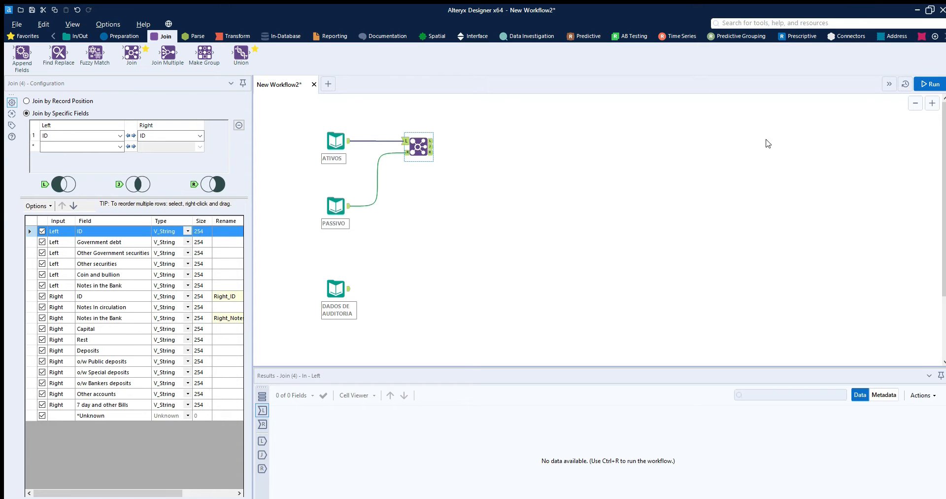
pyautogui.click(933, 84)
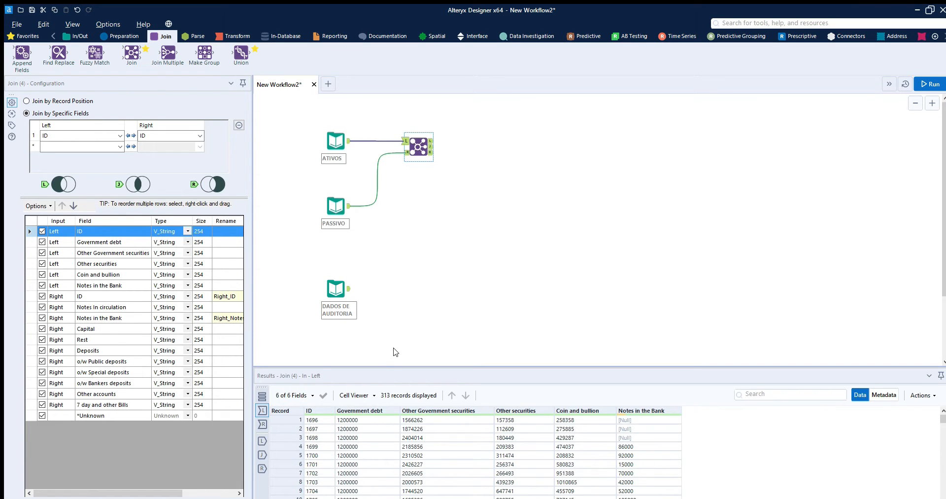
pyautogui.moveTo(398, 356); pyautogui.dragTo(386, 249)
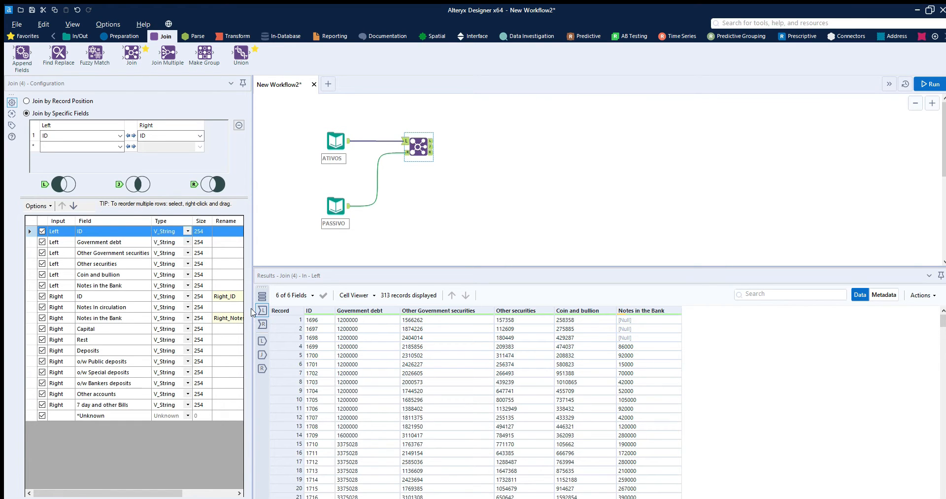
# Examine the Join tool's right input and all columns of its joined output, and compare them with the ATIVOS data.
pyautogui.click(262, 324)
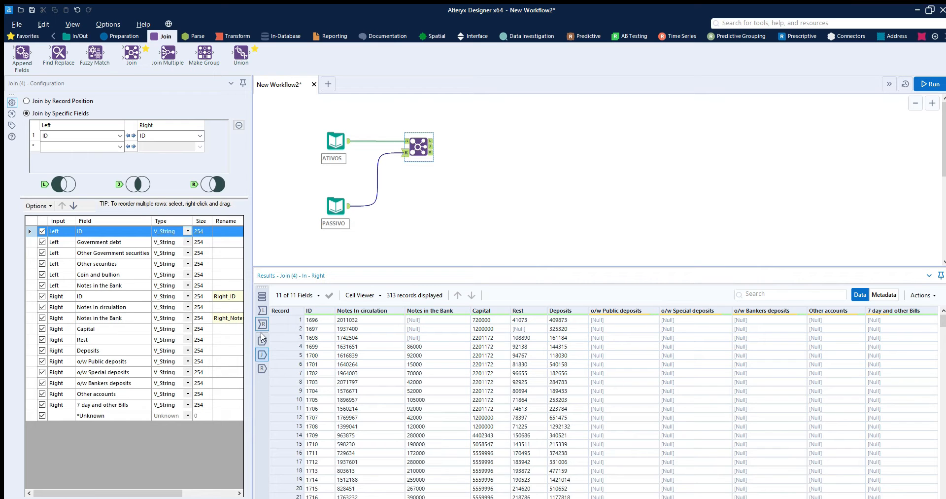
pyautogui.click(263, 355)
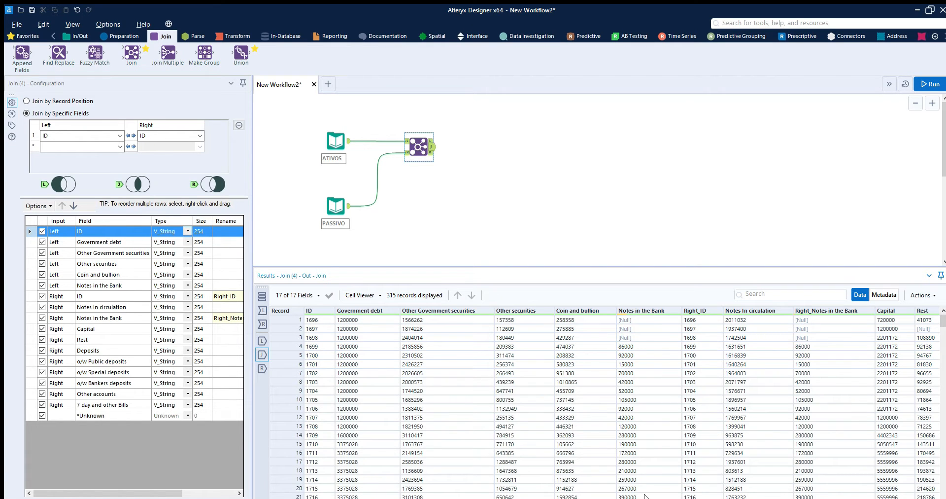
pyautogui.hscroll(10, 646, 495)
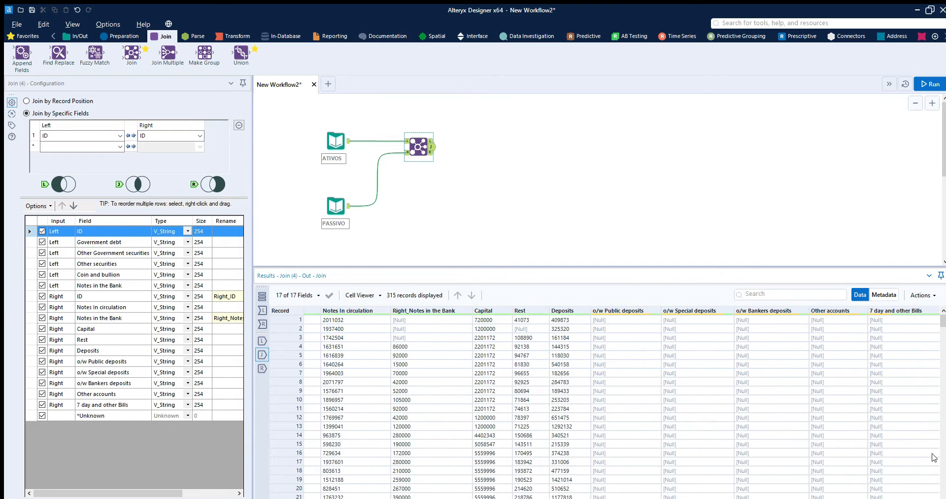
pyautogui.hscroll(-10, 933, 458)
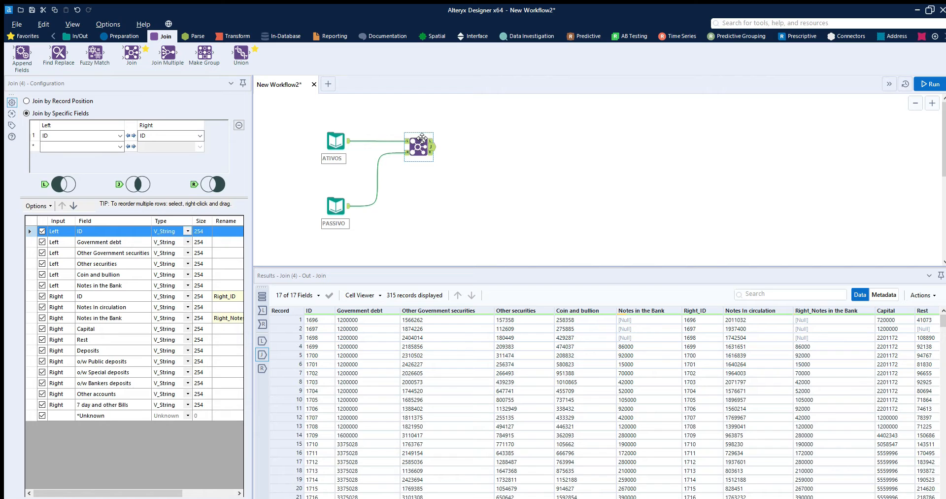
pyautogui.click(332, 128)
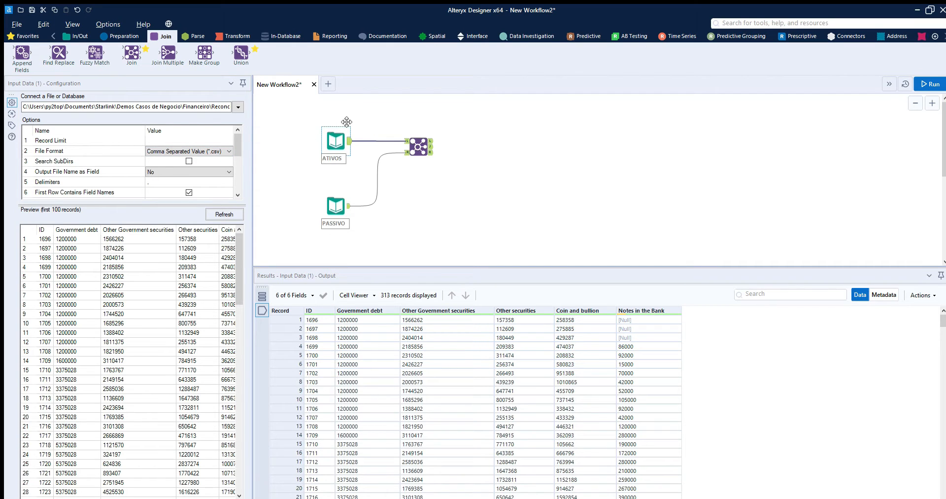
# In the Join tool, set the left fields Government debt, Other Government securities, Other securities, Coin and bullion and Notes in the Bank to Double.
pyautogui.click(419, 137)
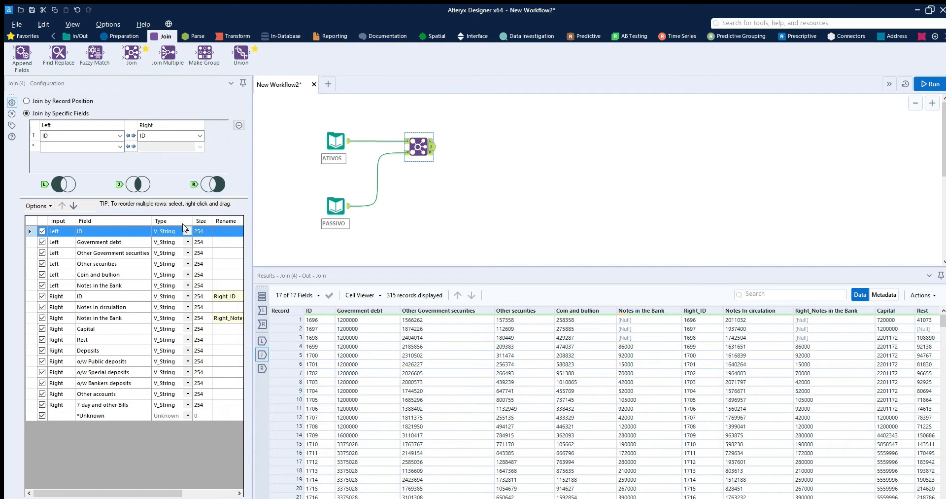
pyautogui.click(183, 241)
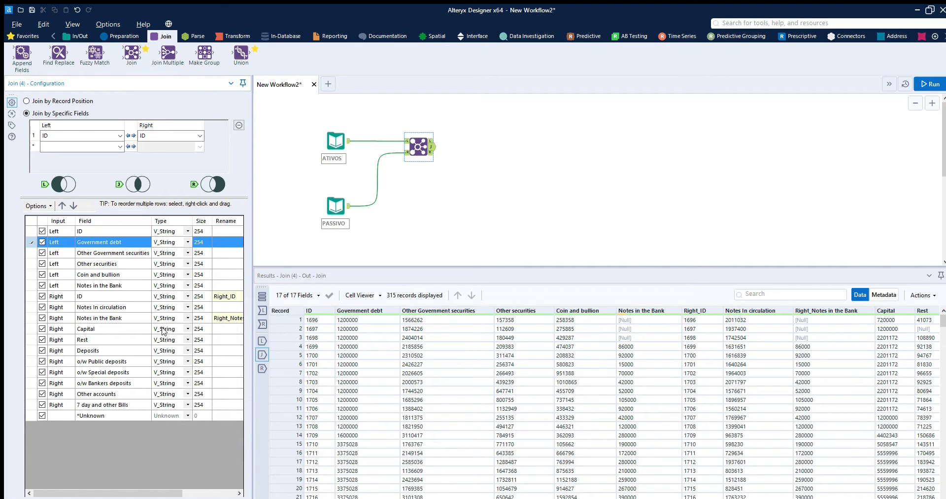
pyautogui.press('d')
pyautogui.press('Down')
pyautogui.click(182, 252)
pyautogui.press('d')
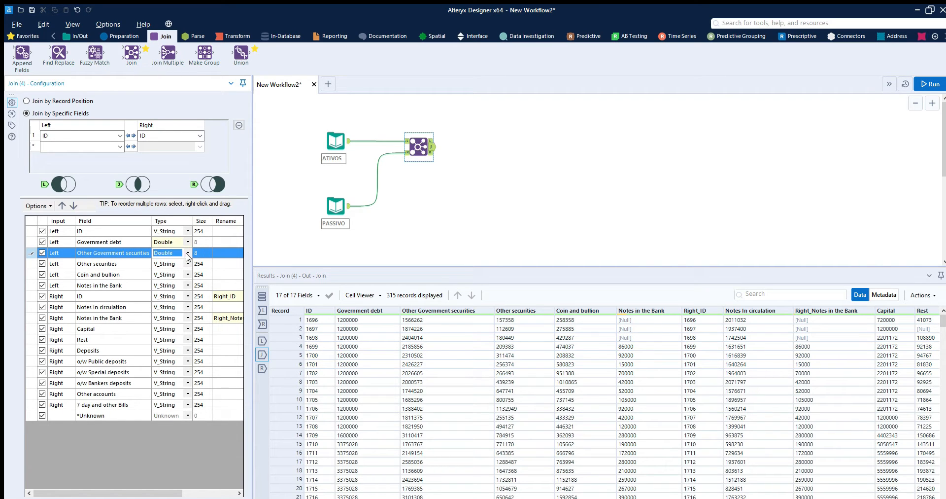
pyautogui.click(171, 301)
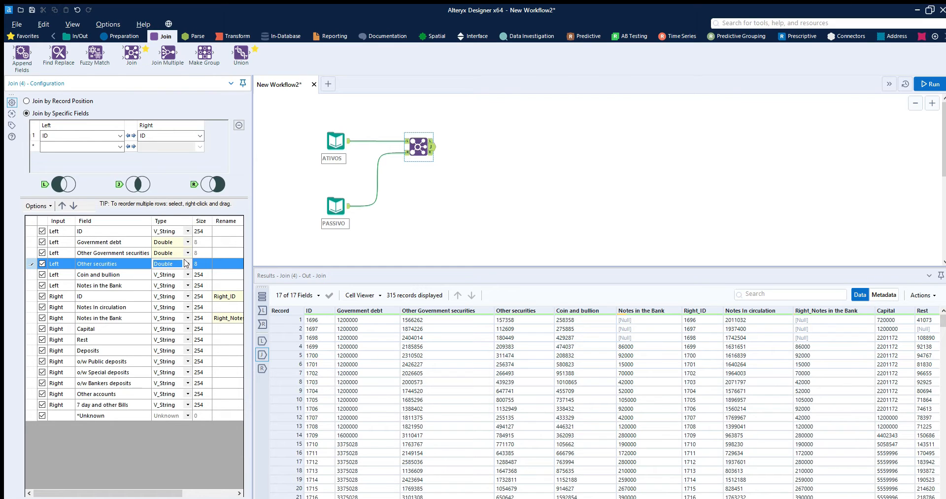
pyautogui.click(187, 274)
pyautogui.click(173, 314)
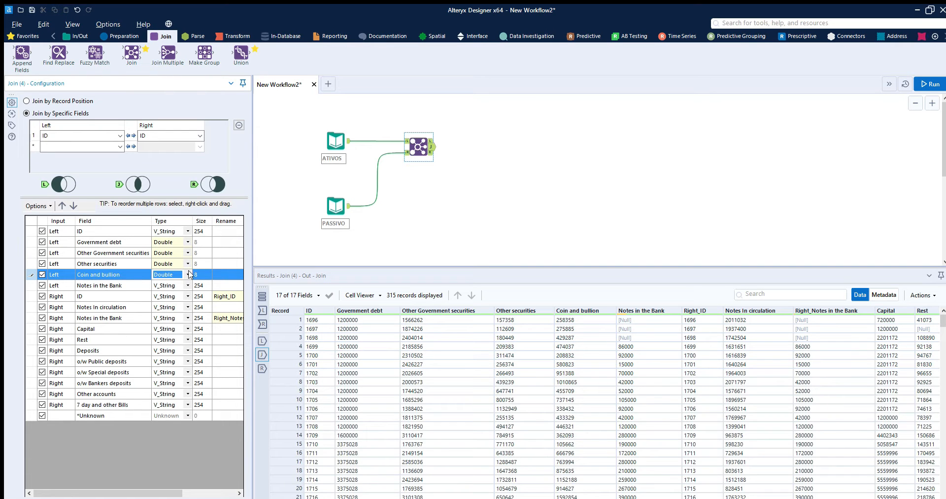
pyautogui.click(182, 285)
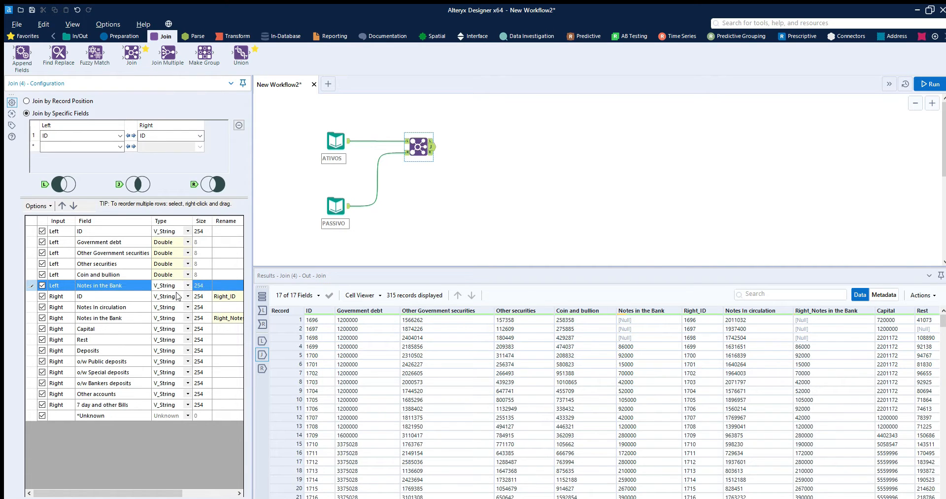
pyautogui.click(164, 327)
# Set the data type of the right fields Notes In circulation, Notes in the Bank, Capital, Rest and Deposits to Double.
pyautogui.click(187, 306)
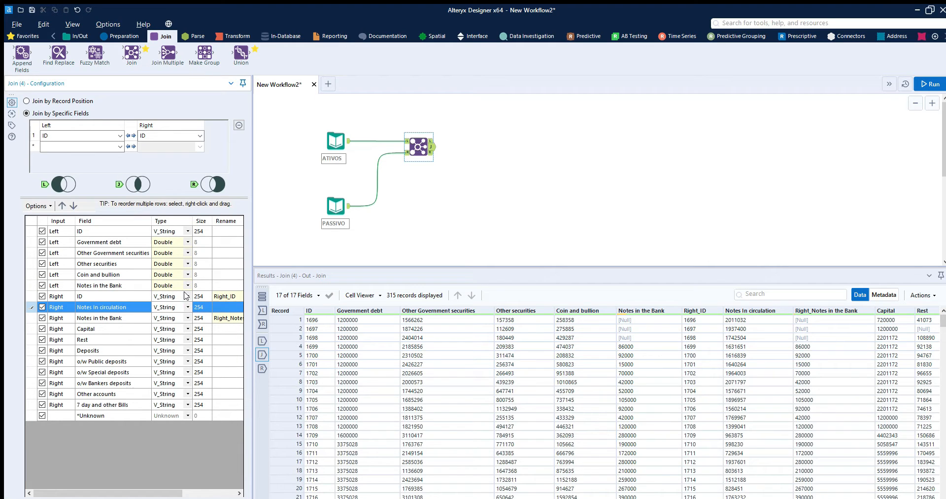
pyautogui.click(171, 343)
pyautogui.click(186, 318)
pyautogui.click(168, 355)
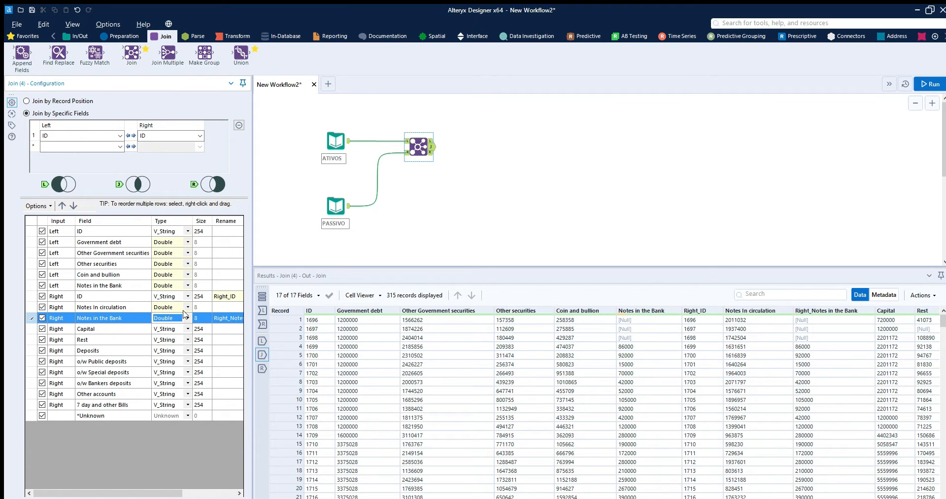
pyautogui.press('Down')
pyautogui.click(174, 363)
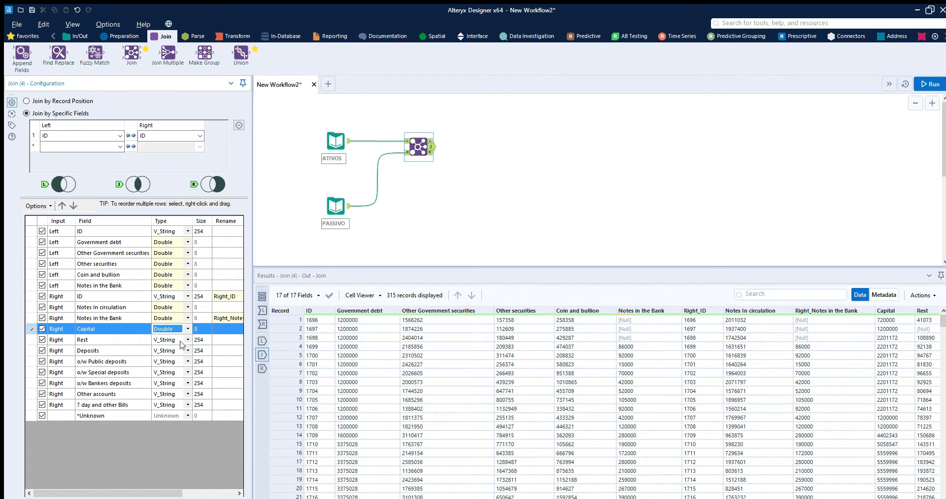
pyautogui.click(188, 338)
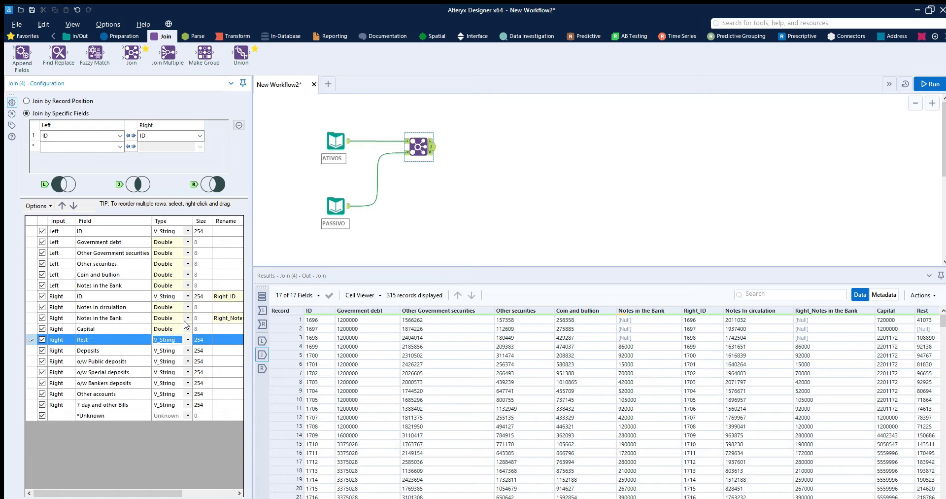
pyautogui.click(172, 376)
pyautogui.click(187, 349)
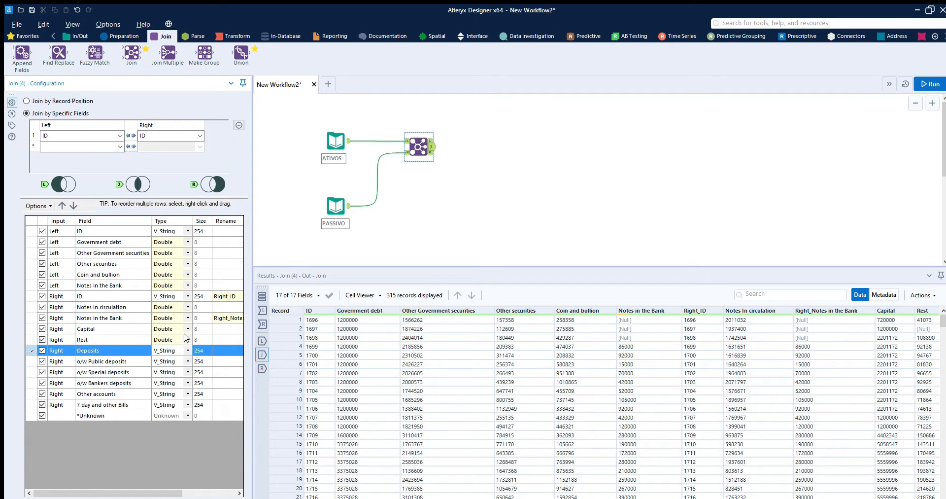
pyautogui.click(170, 388)
# Set the right fields o/w Public deposits, o/w Special deposits, o/w Bankers deposits, Other accounts and 7 day and other Bills to Double.
pyautogui.click(187, 361)
pyautogui.click(168, 402)
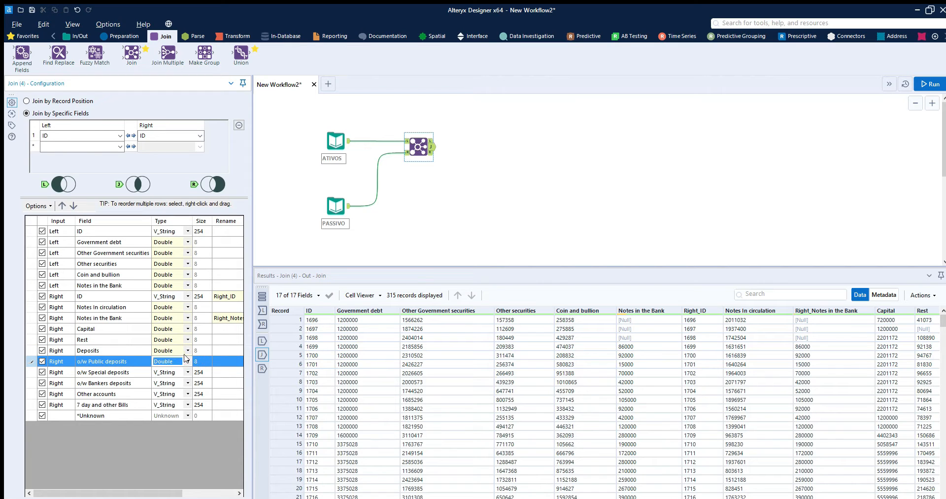
pyautogui.click(174, 376)
pyautogui.click(161, 412)
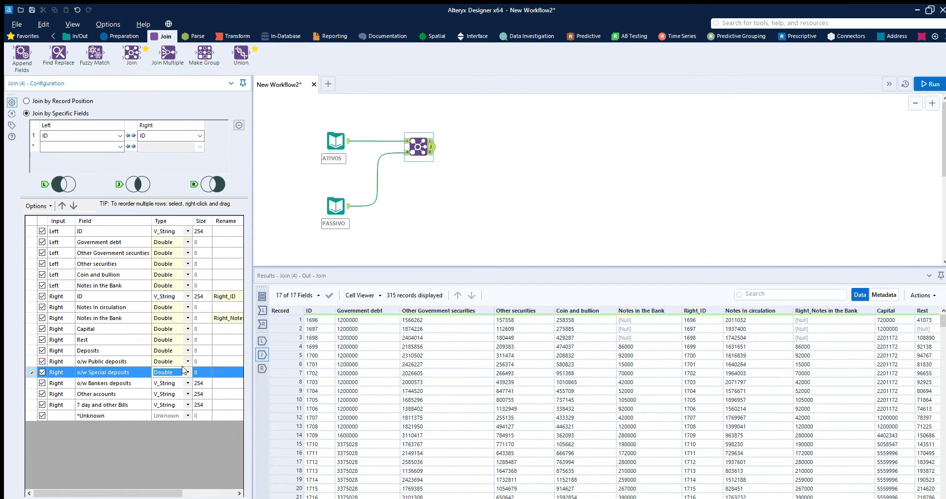
pyautogui.click(186, 382)
pyautogui.click(169, 421)
pyautogui.click(187, 393)
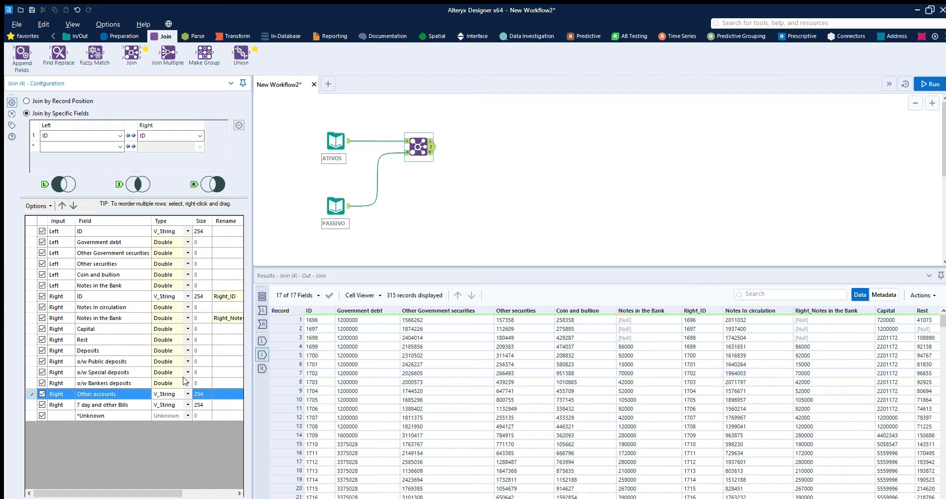
pyautogui.click(188, 393)
pyautogui.click(168, 430)
pyautogui.click(178, 404)
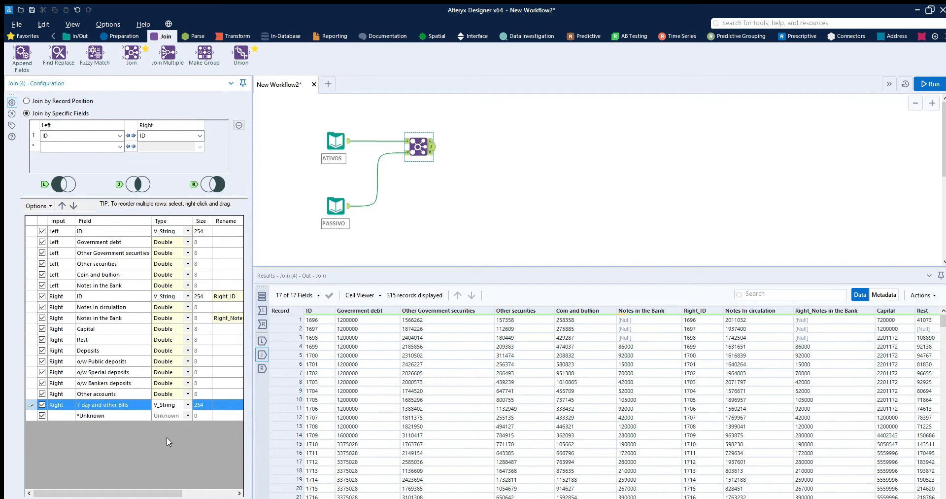
pyautogui.click(166, 442)
# Run the workflow again and compare the Join tool's left input with its joined output.
pyautogui.click(932, 84)
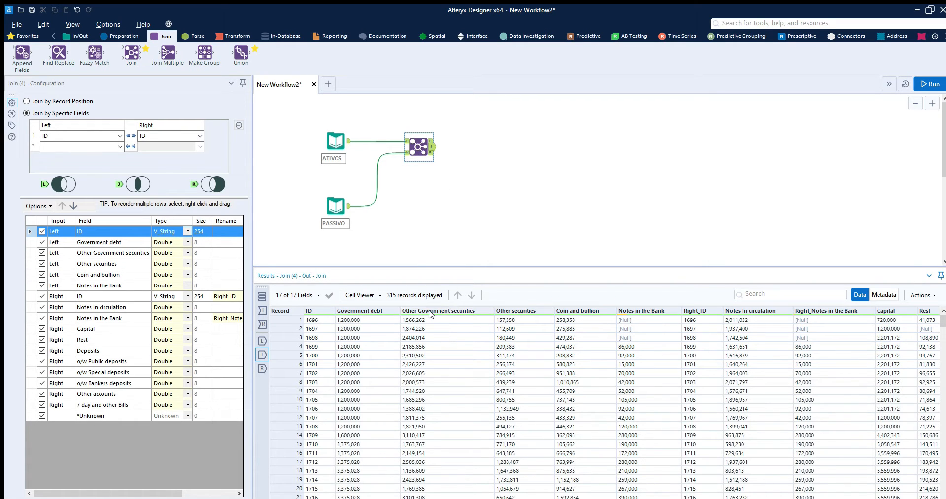
pyautogui.click(260, 299)
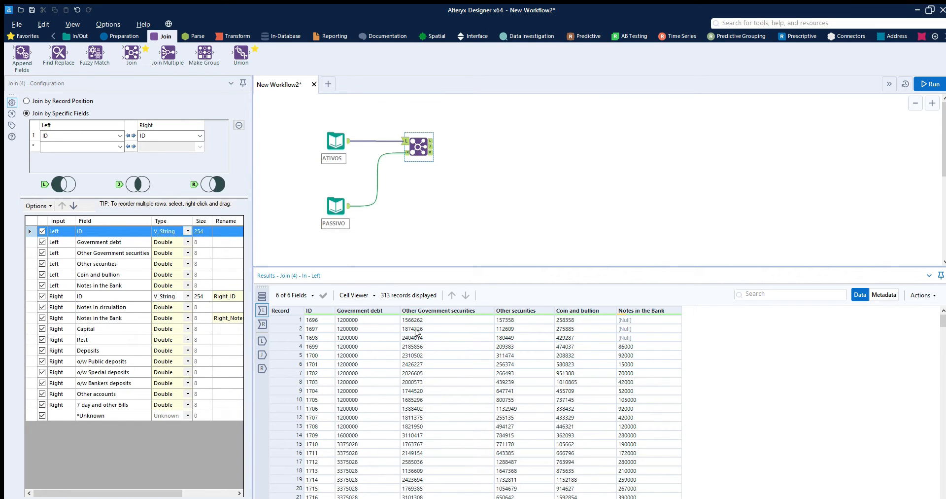
pyautogui.click(262, 355)
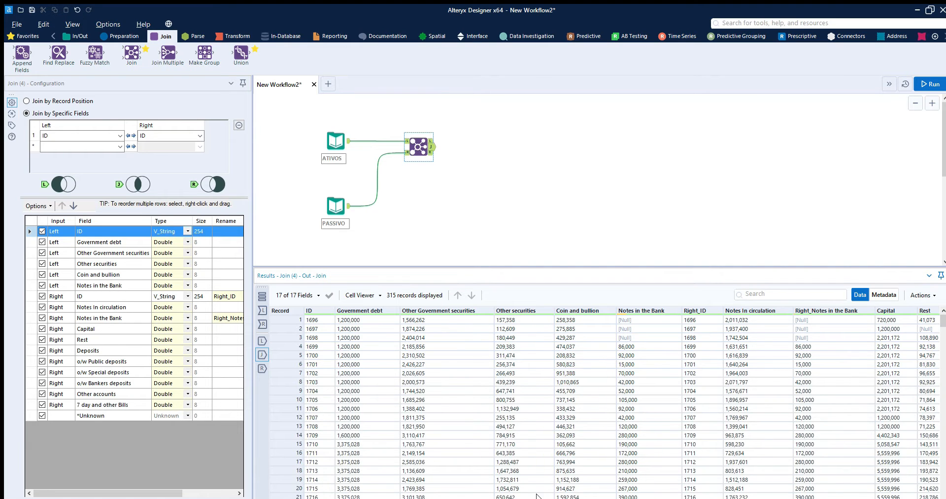
# Add a Data Cleansing tool connected to the Join tool's J output.
pyautogui.hscroll(8, 641, 443)
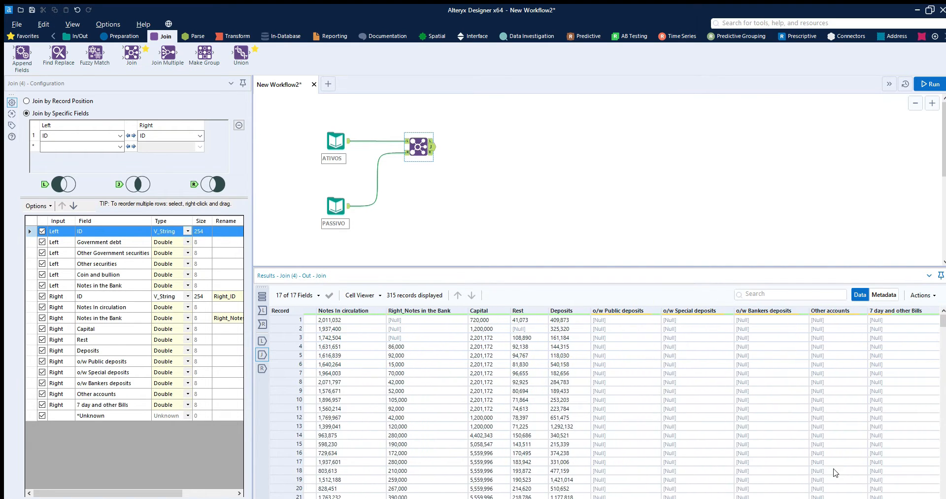
pyautogui.hscroll(-8, 814, 493)
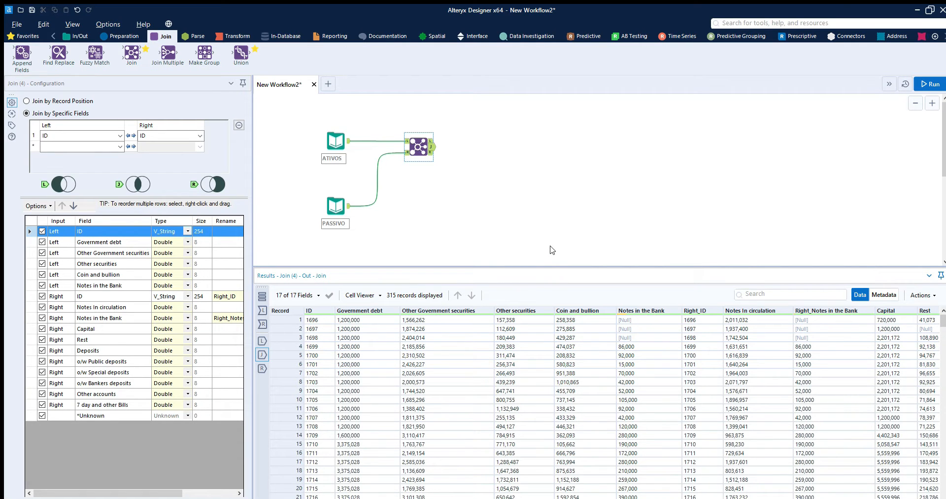
pyautogui.click(119, 36)
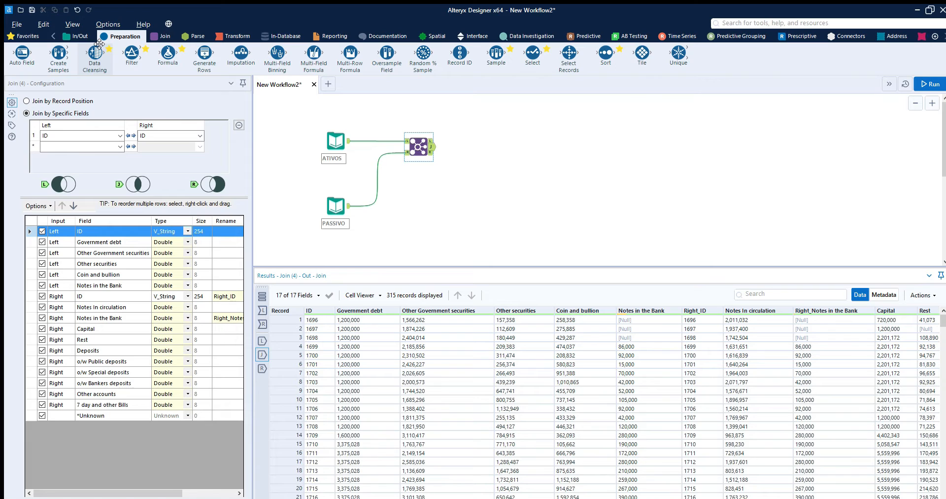
pyautogui.moveTo(99, 44); pyautogui.dragTo(510, 143)
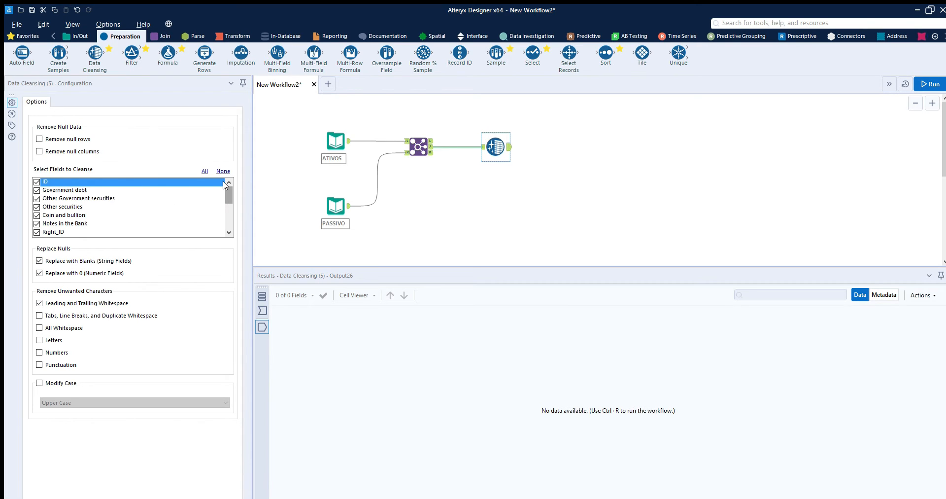
pyautogui.moveTo(226, 185)
pyautogui.mouseDown()
pyautogui.moveTo(223, 212)
pyautogui.moveTo(223, 173)
pyautogui.mouseUp()
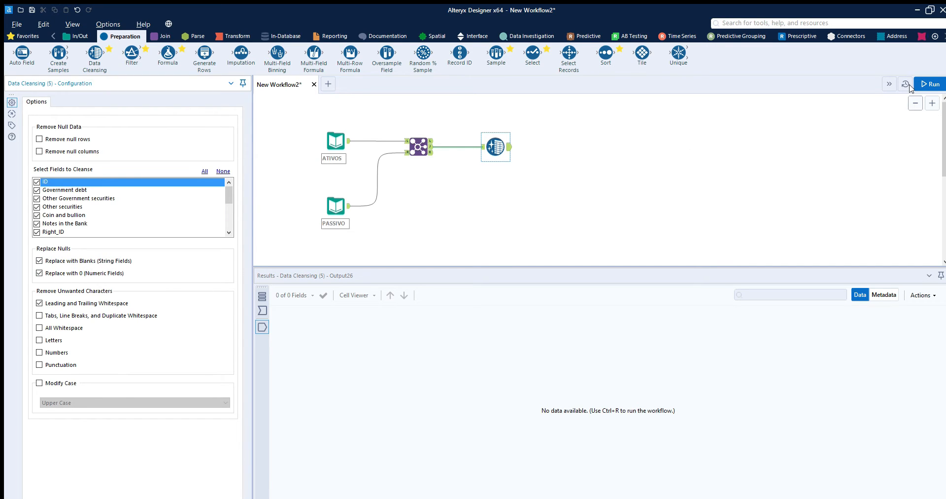
# Run the workflow and compare the Data Cleansing tool's input with its output for null values across the columns.
pyautogui.click(932, 84)
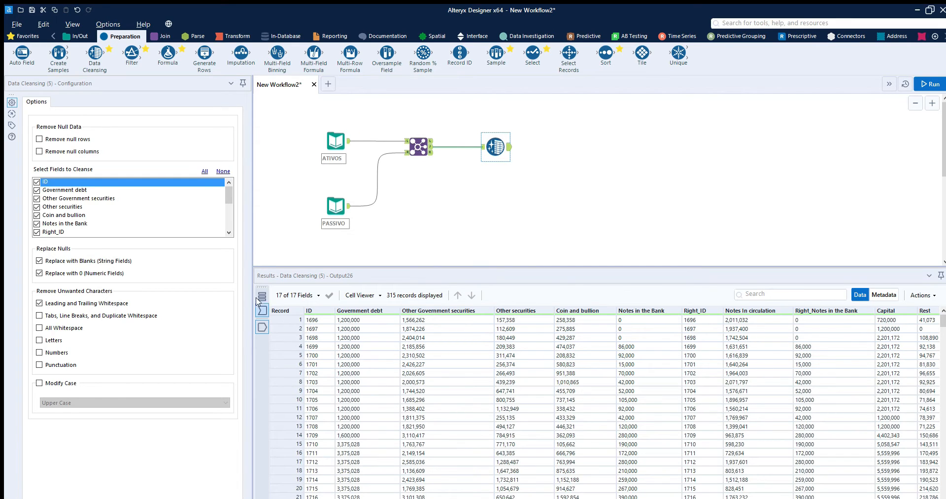
pyautogui.click(262, 310)
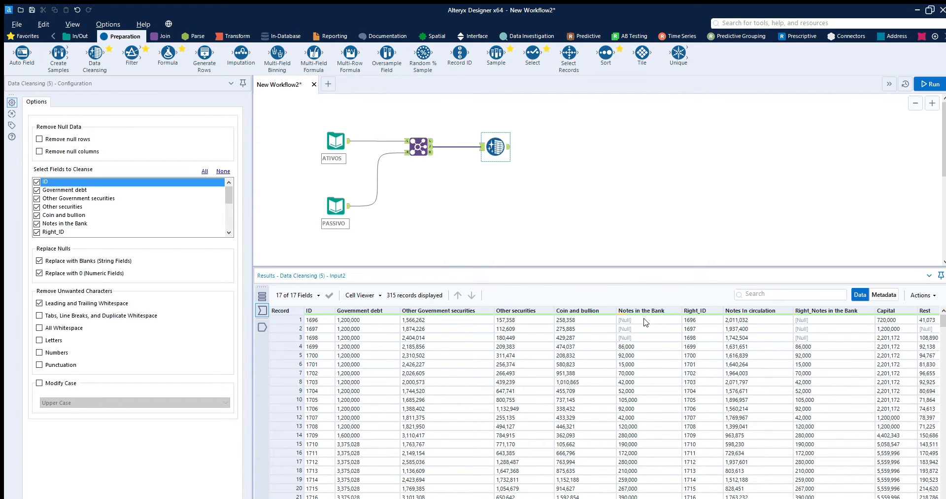
pyautogui.click(262, 327)
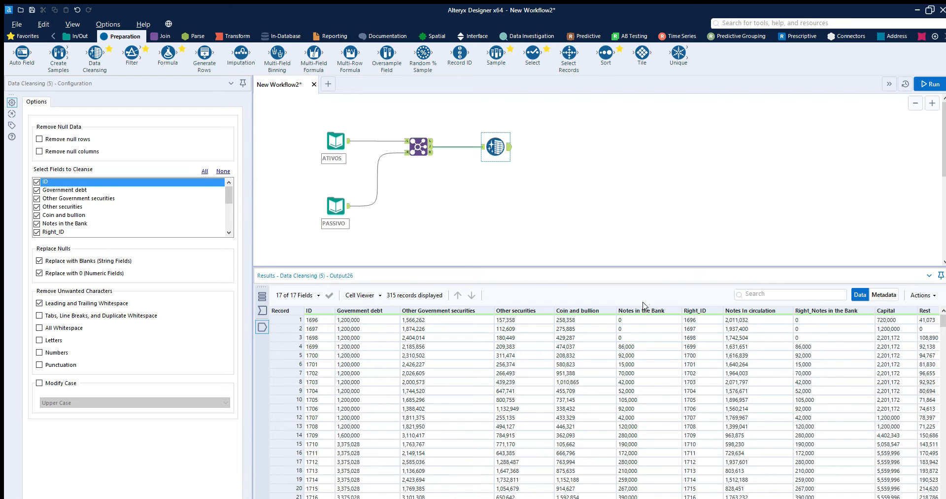
pyautogui.hscroll(10, 658, 493)
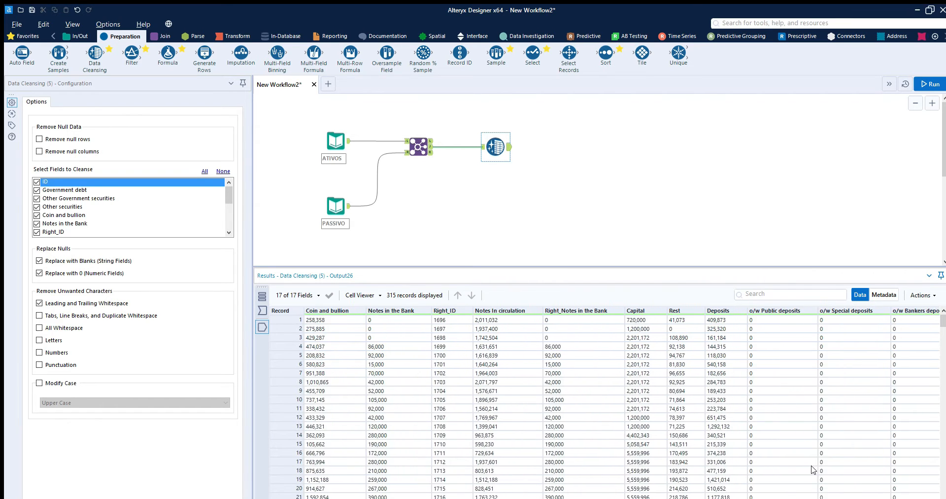
pyautogui.hscroll(-10, 560, 487)
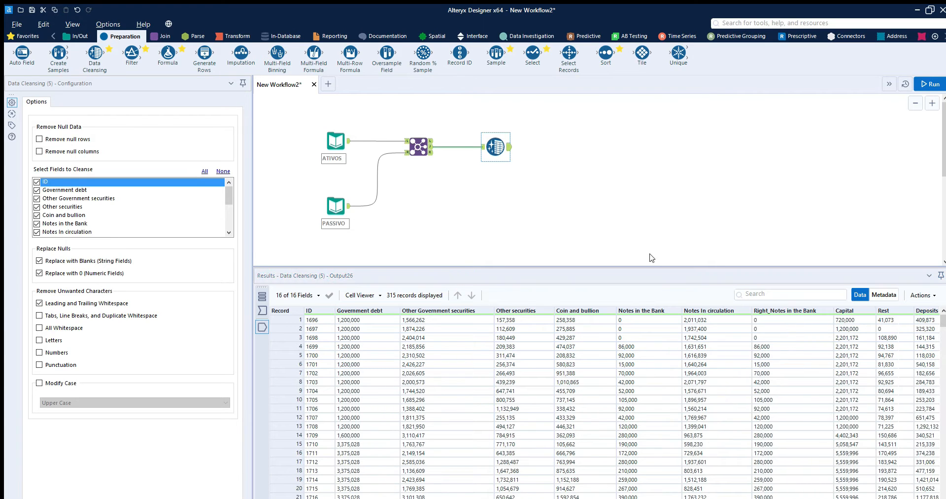
# Annotate the Join tool as UNIAO ATIVO PASSIVO and the Data Cleansing tool as ELIMINANDO DADOS NULOS.
pyautogui.click(419, 146)
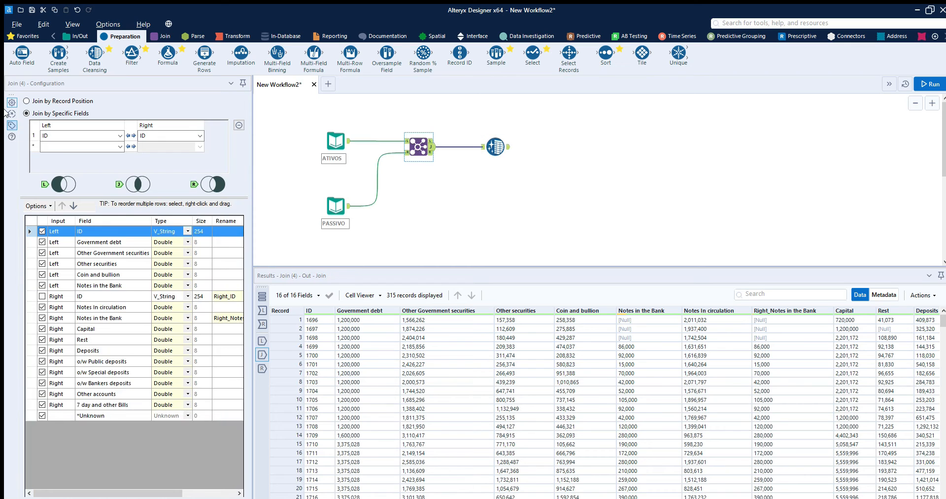
pyautogui.click(12, 124)
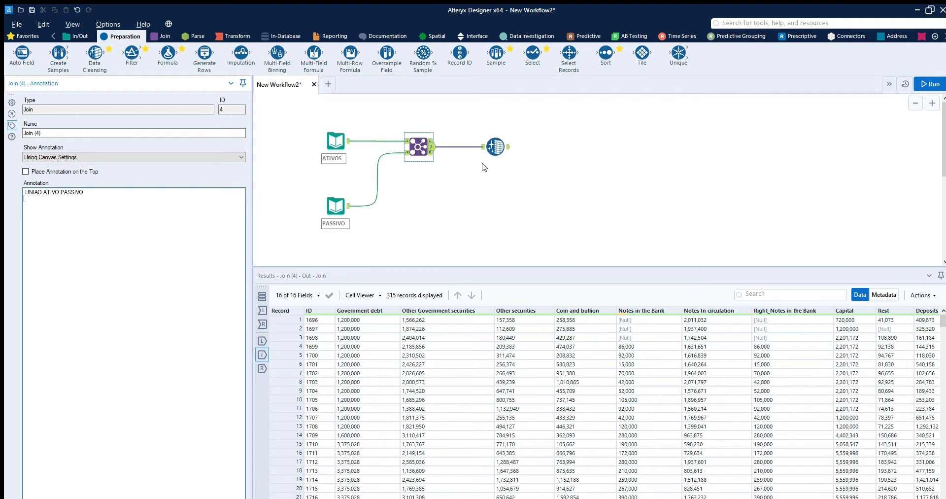
pyautogui.click(496, 146)
pyautogui.click(87, 187)
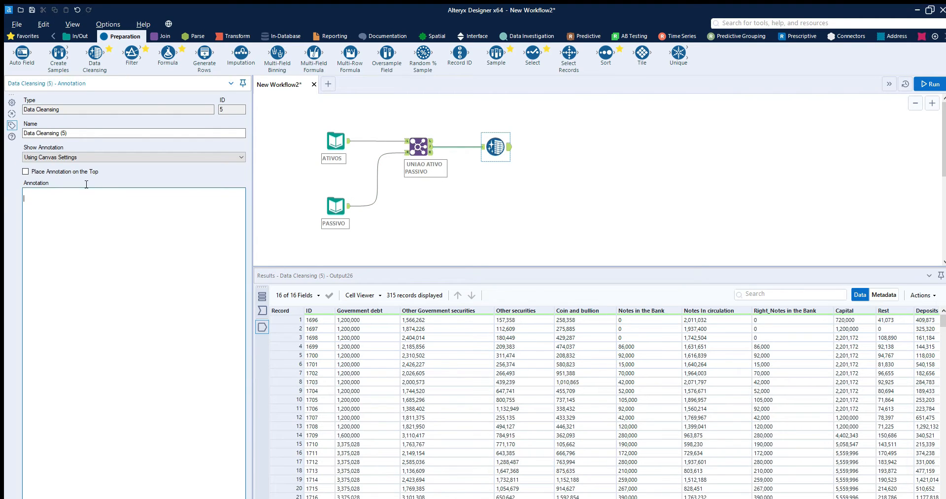
pyautogui.write('ELIMINANDO DADOS NULOS')
pyautogui.click(440, 203)
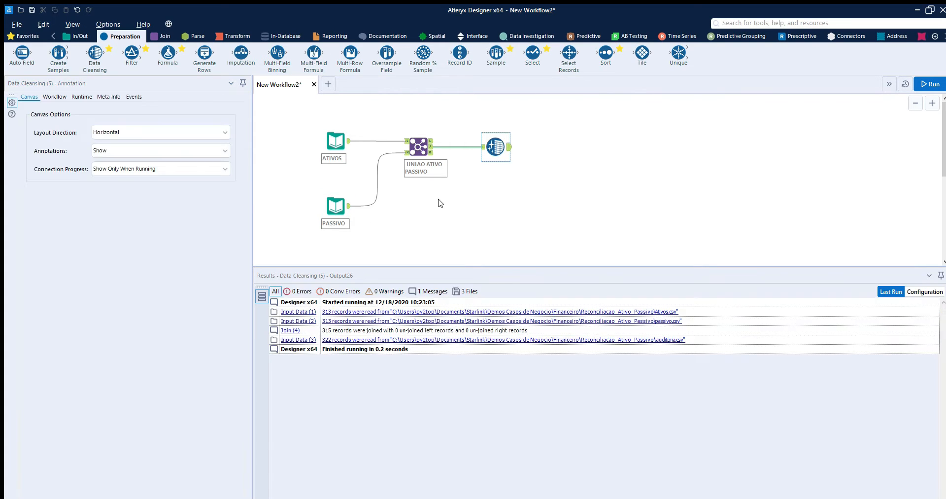
pyautogui.click(498, 139)
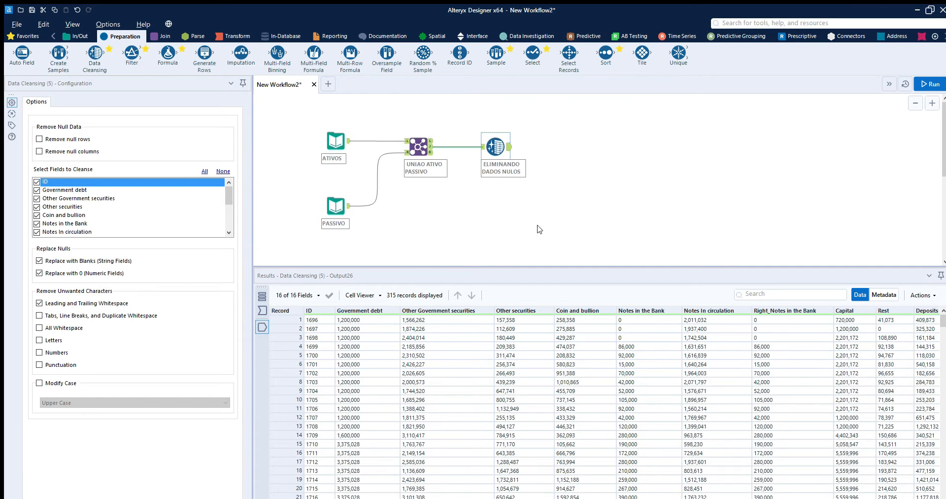
# In the Join tool, rename the right input's Notes in the Bank field to Liablities Notes in the Bank.
pyautogui.click(427, 144)
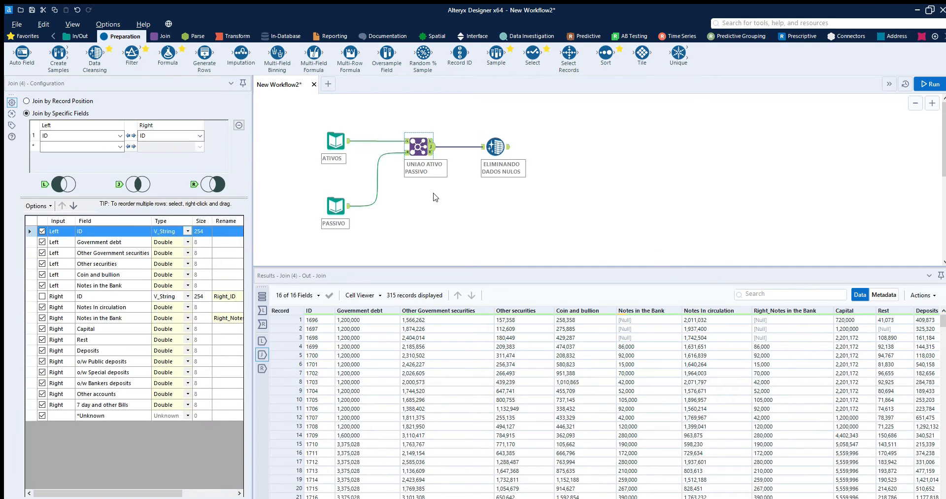
pyautogui.click(226, 318)
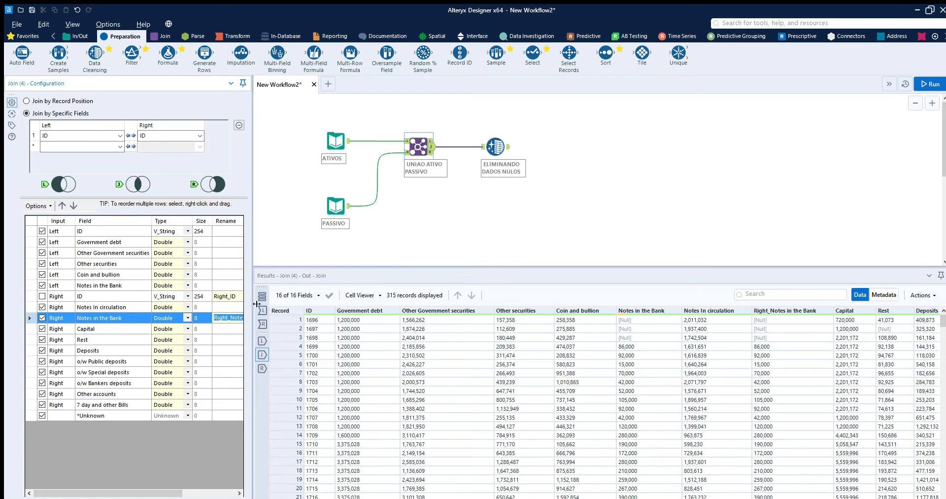
pyautogui.moveTo(267, 301); pyautogui.dragTo(368, 302)
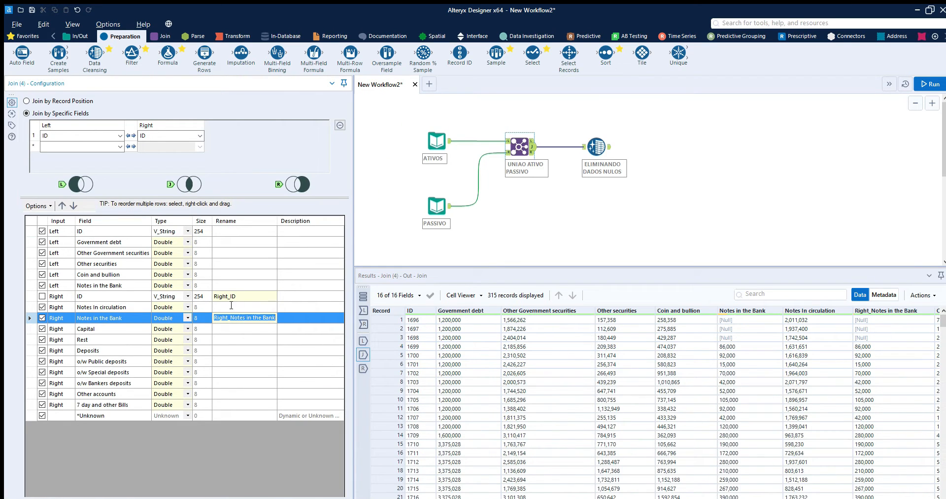
pyautogui.moveTo(231, 317); pyautogui.dragTo(234, 319)
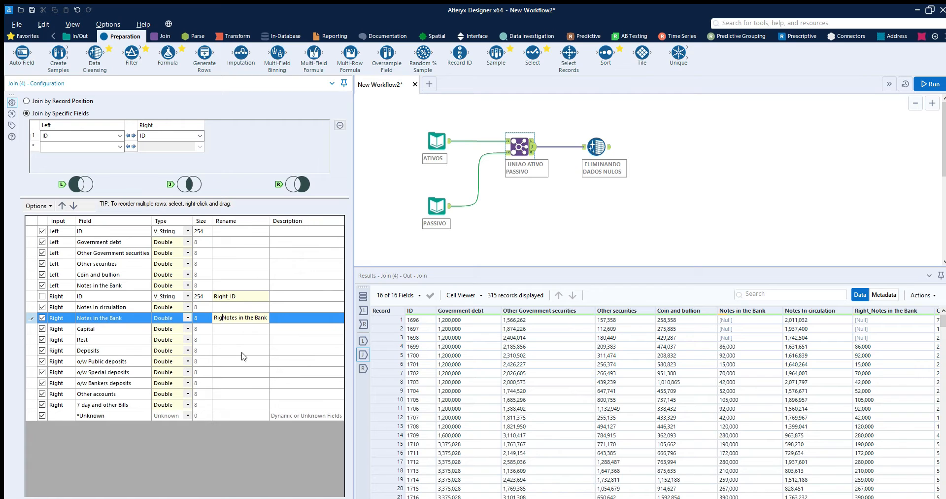
pyautogui.press('BackSpace')
pyautogui.press('BackSpace')
pyautogui.press('BackSpace')
pyautogui.press('BackSpace')
pyautogui.press('BackSpace')
pyautogui.press('BackSpace')
pyautogui.write('Liablit')
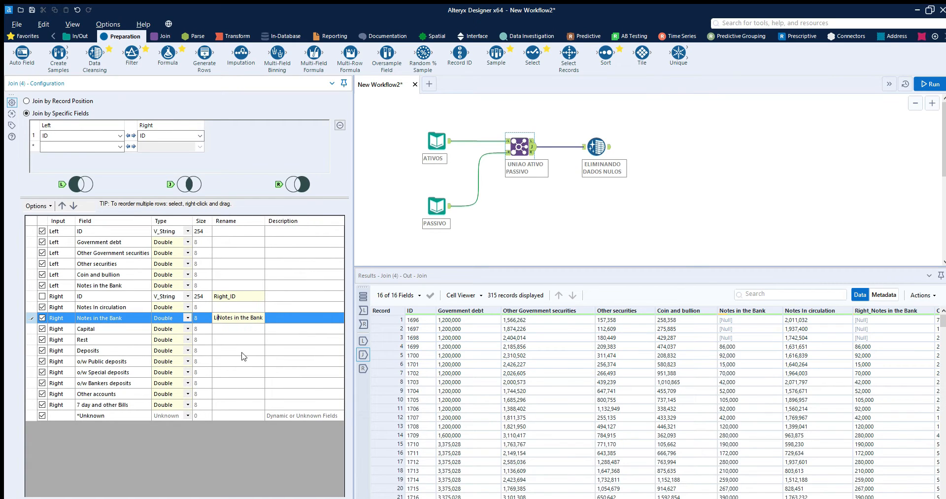
pyautogui.write('ies')
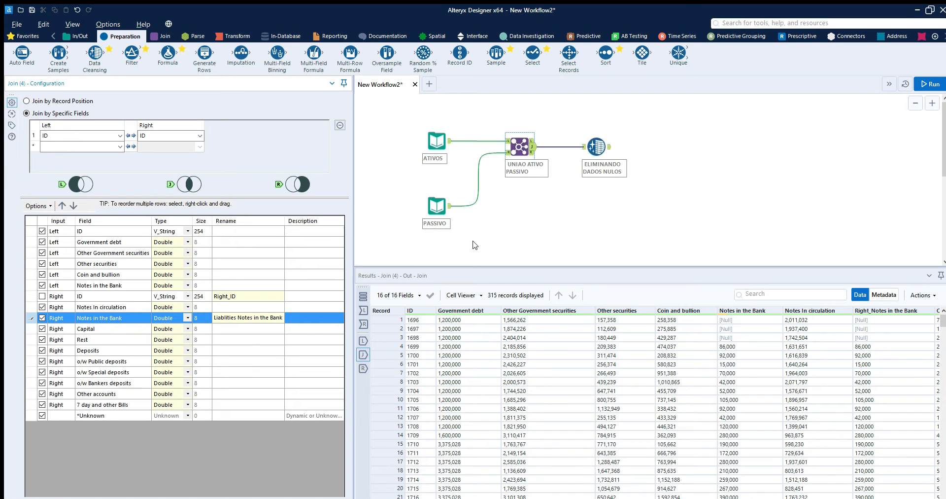
pyautogui.click(527, 221)
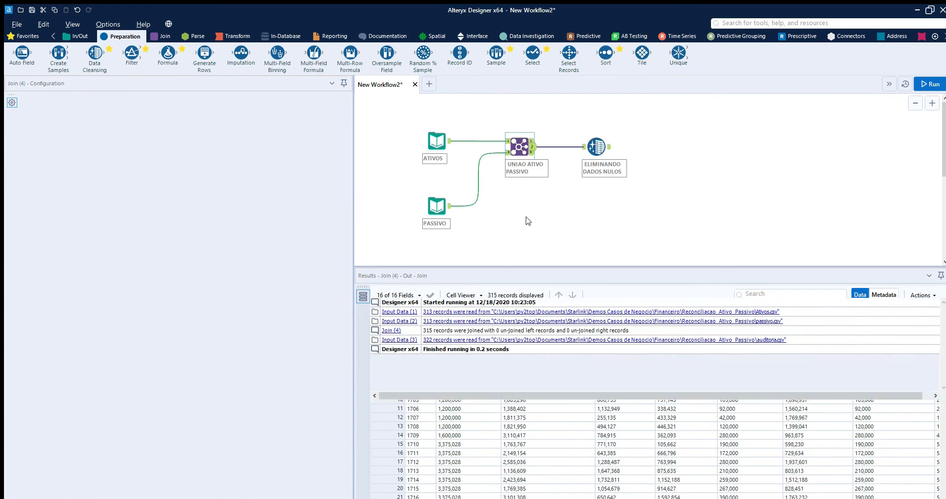
# Include the Liablities Notes in the Bank field in the Data Cleansing tool's fields to cleanse and rerun the workflow.
pyautogui.click(594, 143)
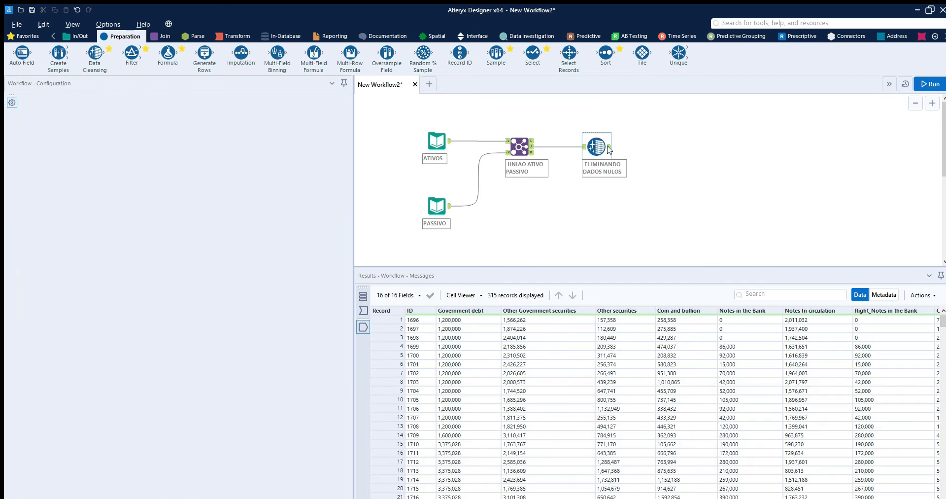
pyautogui.click(931, 84)
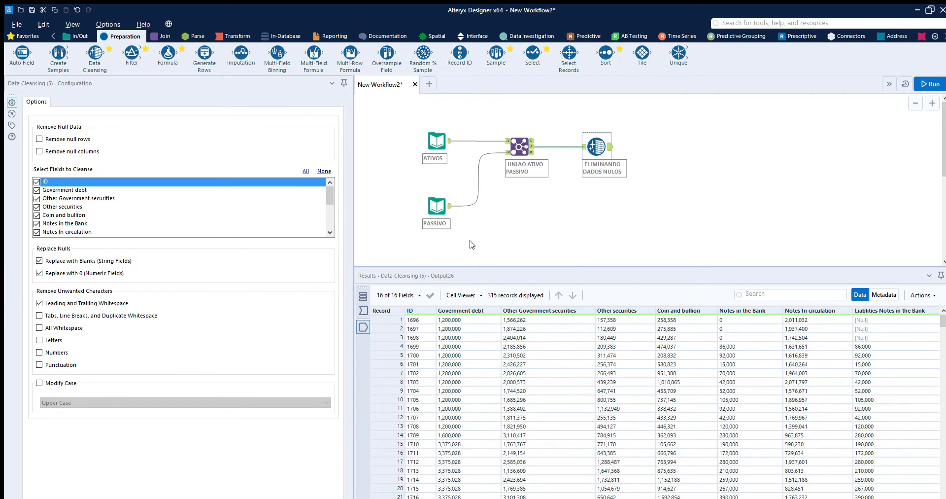
pyautogui.click(328, 181)
pyautogui.scroll(-2, 327, 183)
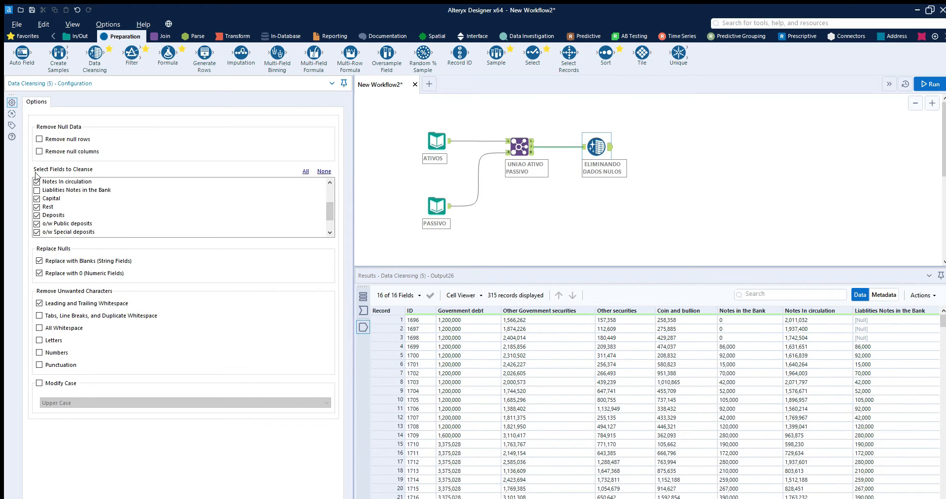
pyautogui.click(36, 189)
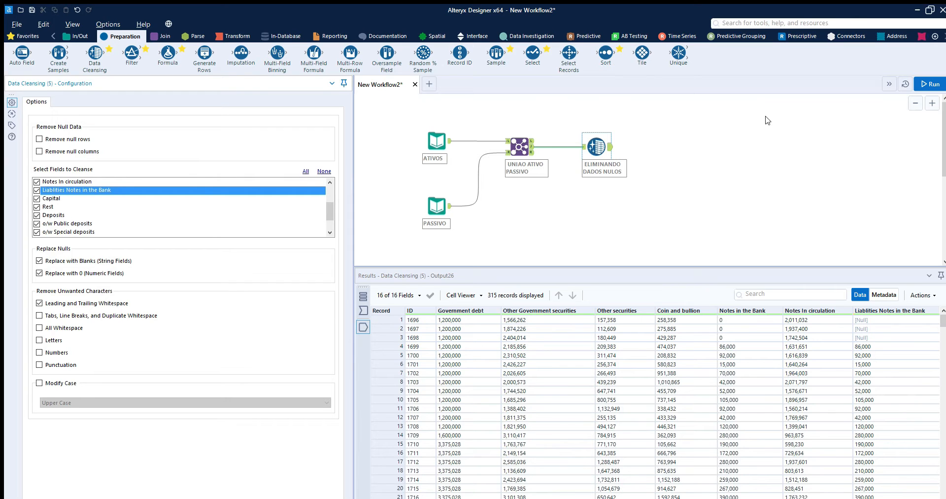
pyautogui.click(928, 84)
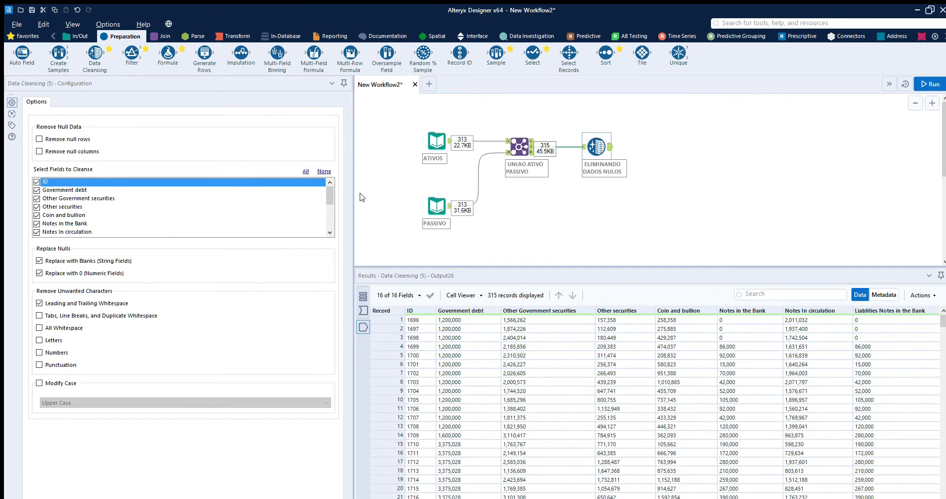
# Add a Formula tool connected to the output of the Data Cleansing tool.
pyautogui.moveTo(357, 201); pyautogui.dragTo(319, 200)
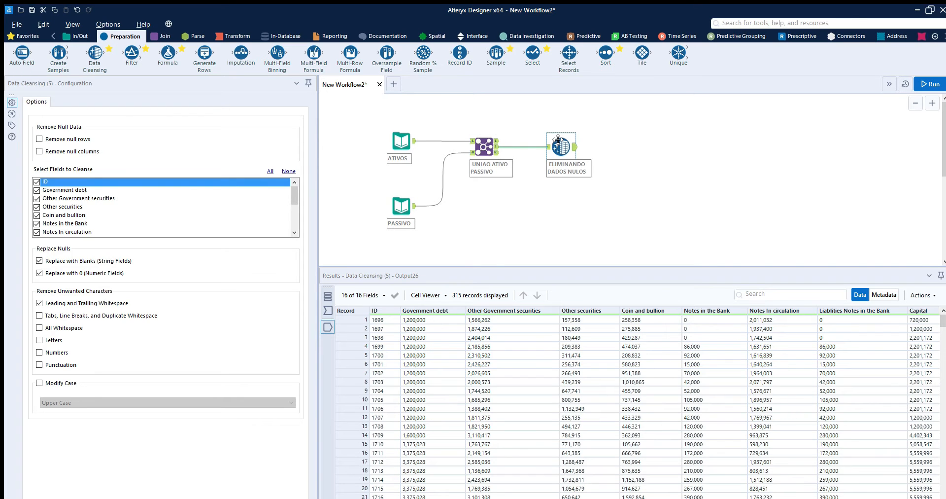
pyautogui.moveTo(322, 215); pyautogui.dragTo(296, 216)
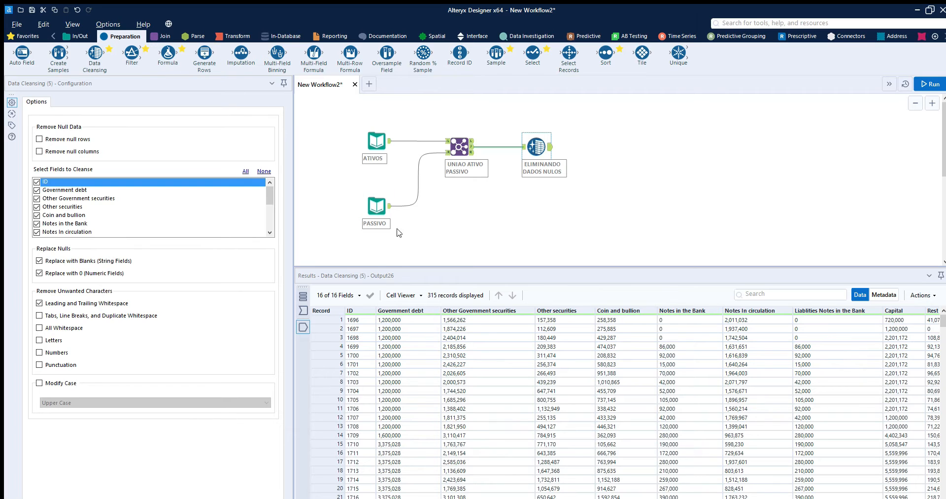
pyautogui.moveTo(168, 51); pyautogui.dragTo(617, 146)
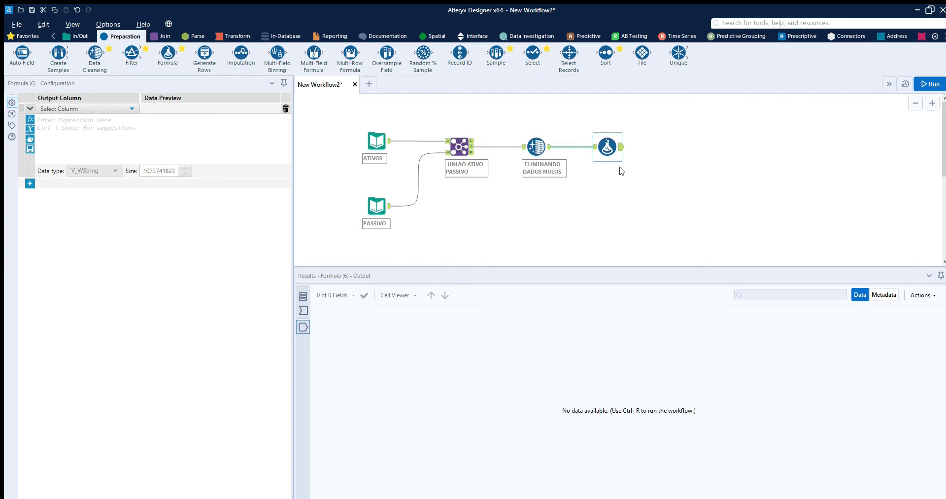
# Create the output column ATIVO_TOTAL as [Government debt]+[Other Government securities]+[Other securities]+[Coin and bullion]+[Notes in the Bank].
pyautogui.click(84, 106)
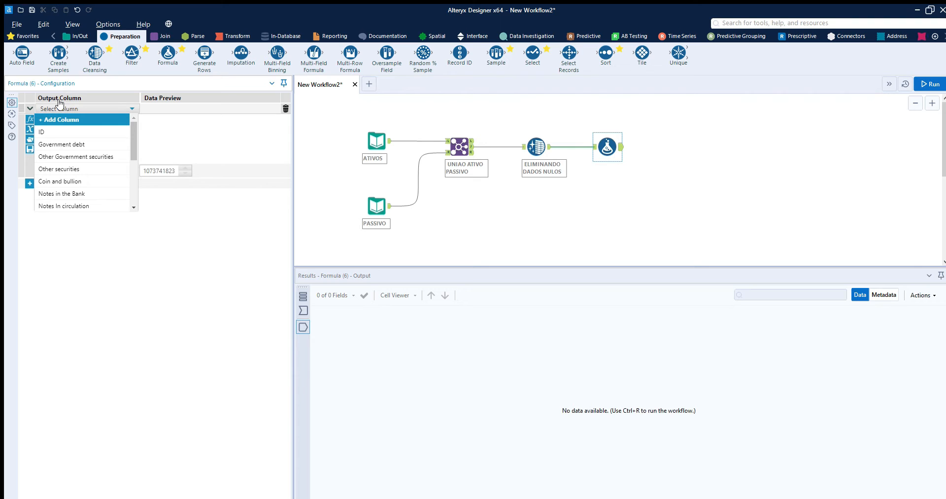
pyautogui.click(83, 120)
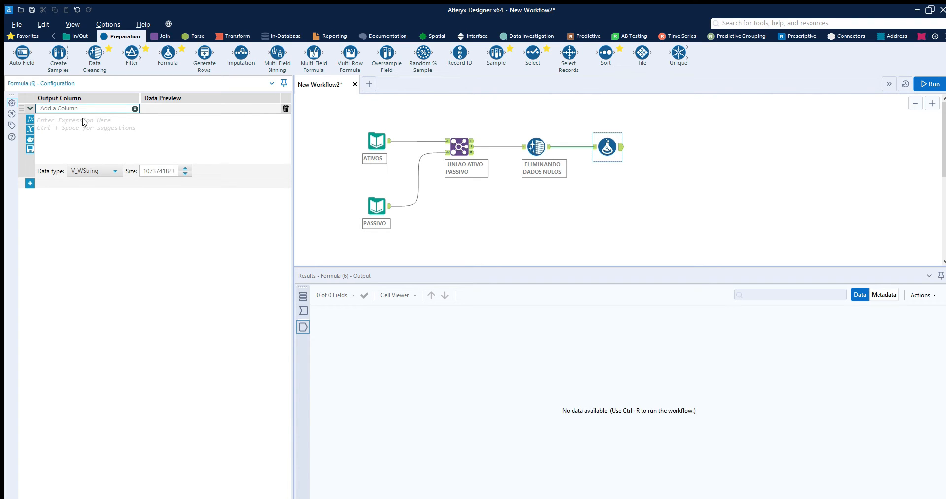
pyautogui.write('ATIVO_TOTAL')
pyautogui.press('Tab')
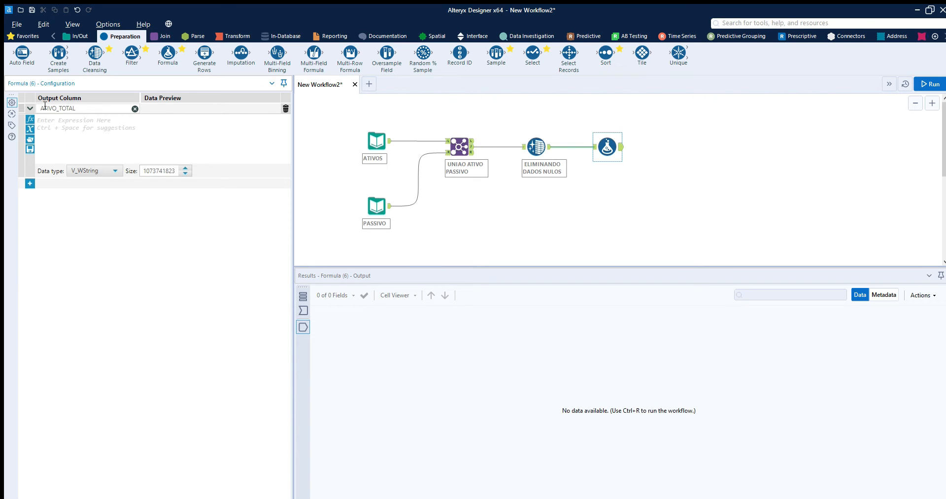
pyautogui.write('[Government debt]+[Other Government securities]+[Other securities]+[Coin and bullion]+[Notes in the Bank]')
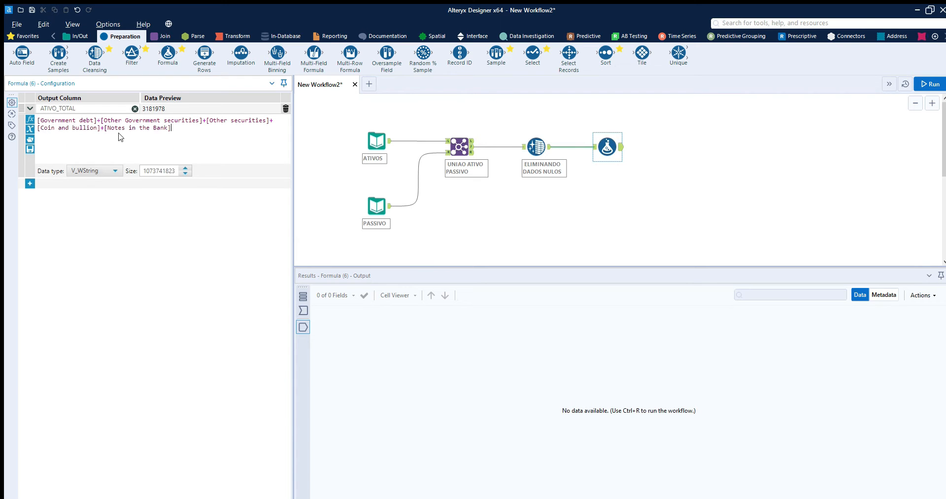
# Add column PASSIVO TOTAL summing Notes In circulation, Liabilities Notes in the Bank, Capital, Rest, Deposits, the three o/w deposits, Other accounts and 7 day and other Bills.
pyautogui.click(30, 183)
pyautogui.click(61, 183)
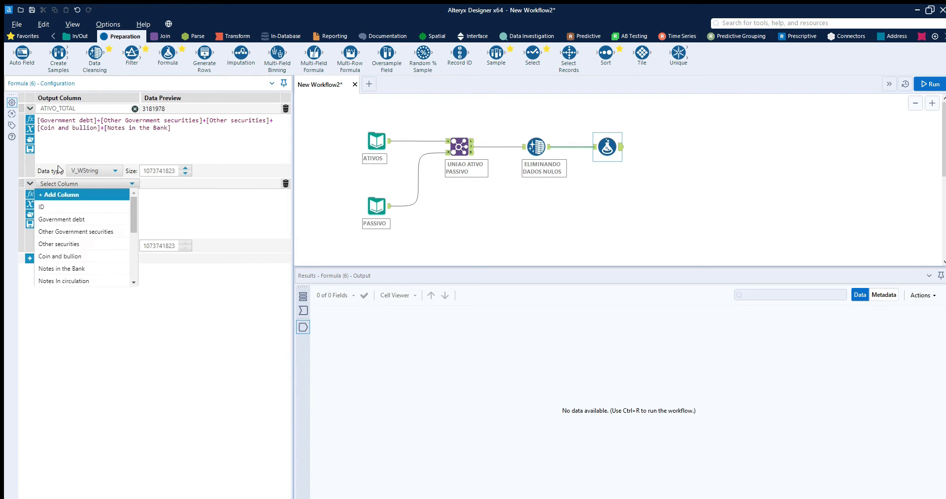
pyautogui.click(61, 193)
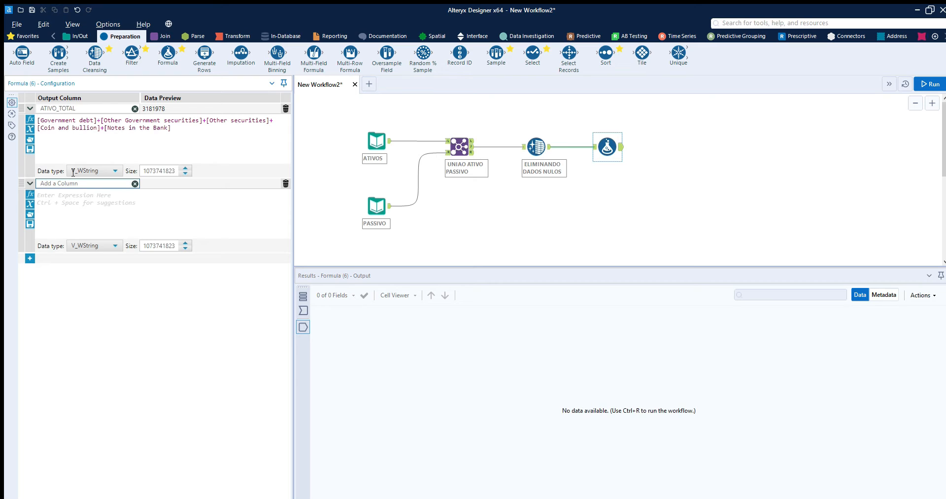
pyautogui.write('"A')
pyautogui.write('PA')
pyautogui.write('SSIVO TOTAL')
pyautogui.press('Return')
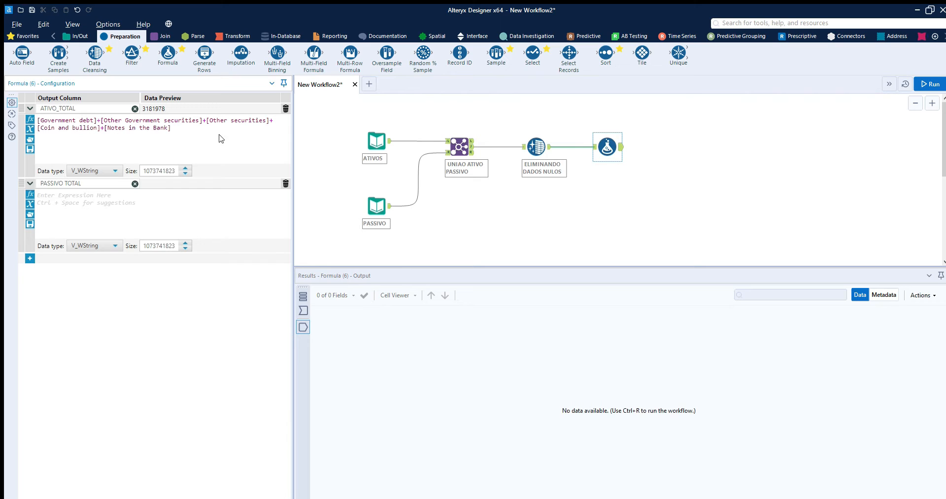
pyautogui.write('[Notes In circulation]+[Liabilities Notes in the Bank]+[Capital]+[Rest]+[Deposits]+[o/w Public deposits]+[o/w Special deposits]+[o/w Bankers deposits]+[Other accounts]+[7 day and other Bills]')
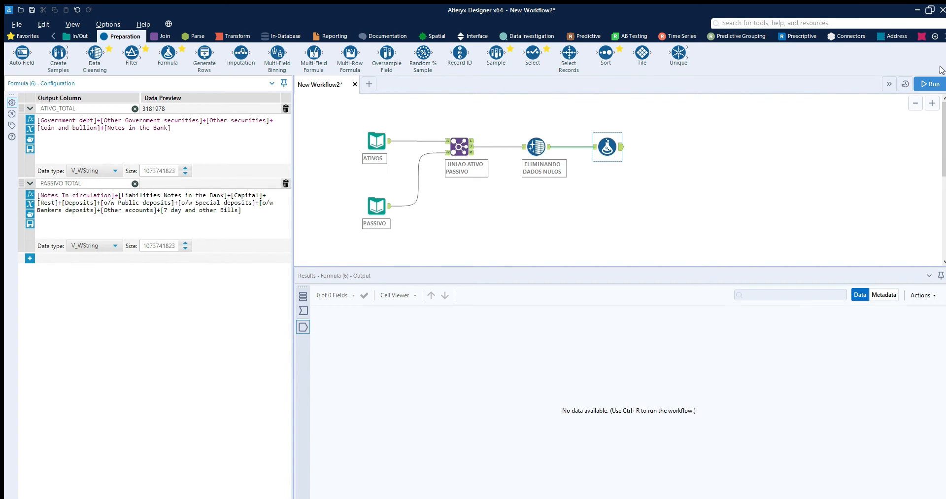
# Run the workflow and correct the Join tool's rename of the right input's Notes in the Bank to Liabilities Notes in the Bank.
pyautogui.click(930, 84)
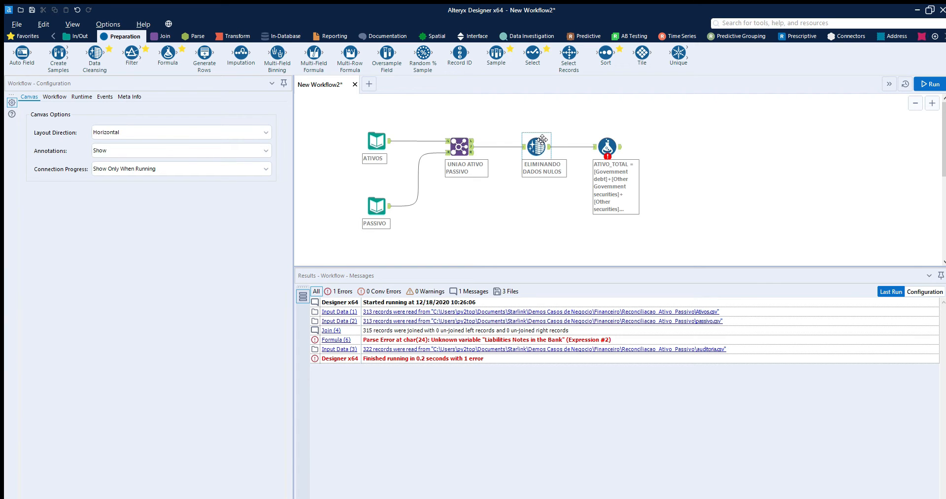
pyautogui.click(465, 139)
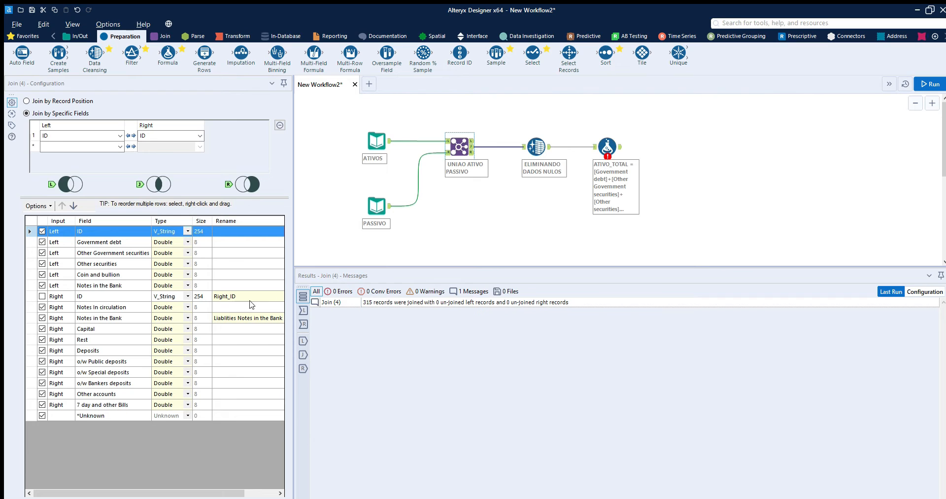
pyautogui.click(607, 138)
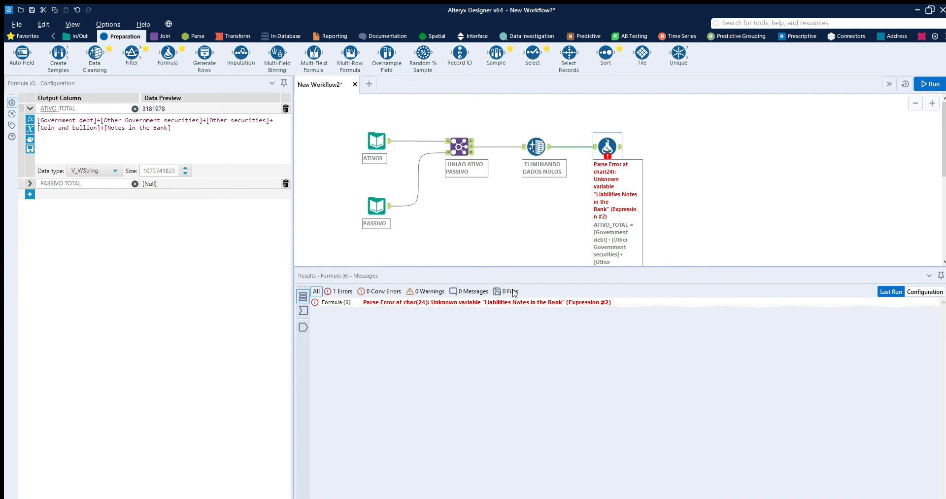
pyautogui.click(460, 146)
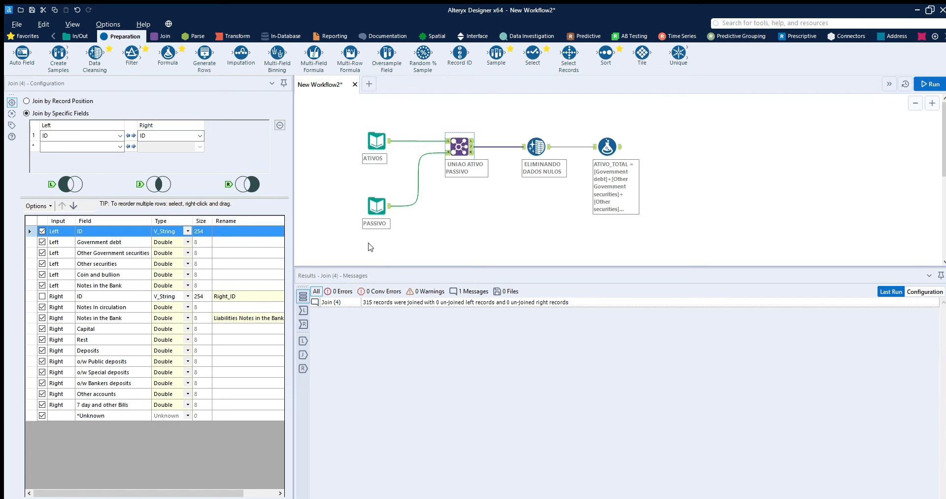
pyautogui.click(606, 146)
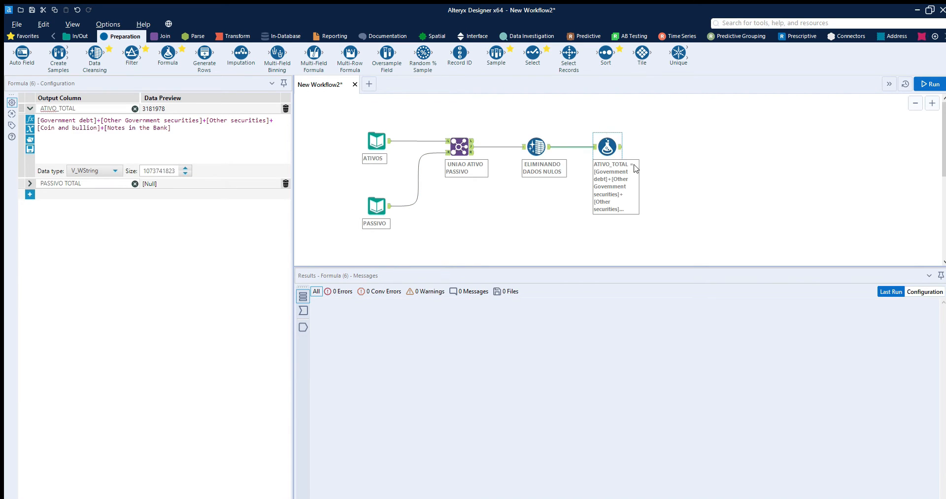
# Include the Liabilities Notes in the Bank field in the Data Cleansing tool's fields to cleanse and rerun the workflow.
pyautogui.click(304, 296)
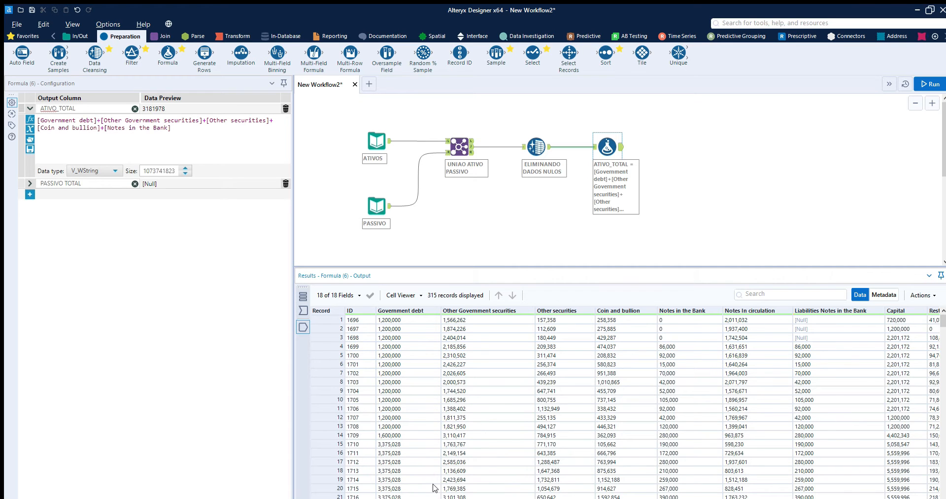
pyautogui.hscroll(10, 527, 488)
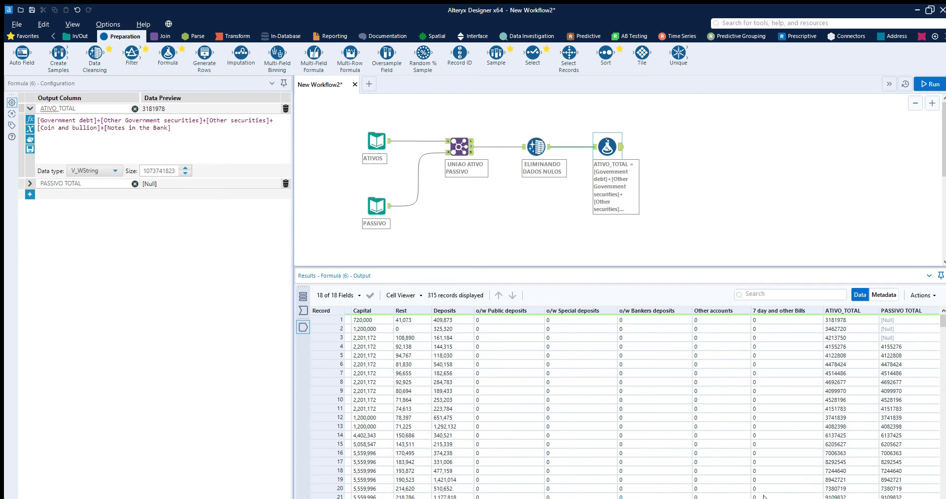
pyautogui.hscroll(-10, 764, 496)
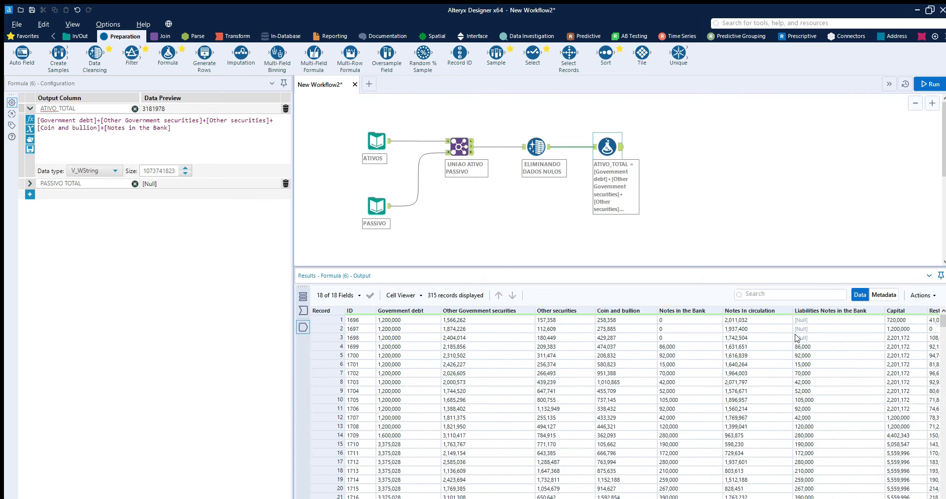
pyautogui.click(537, 154)
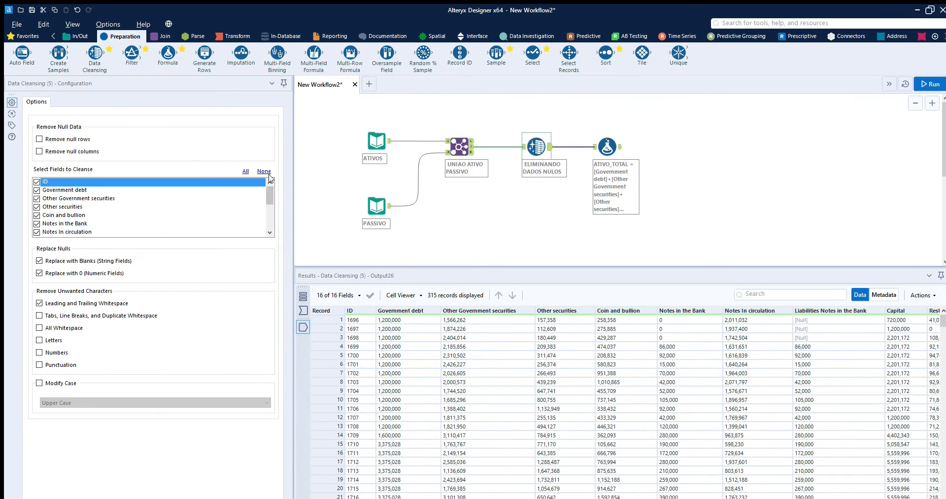
pyautogui.scroll(-3, 123, 199)
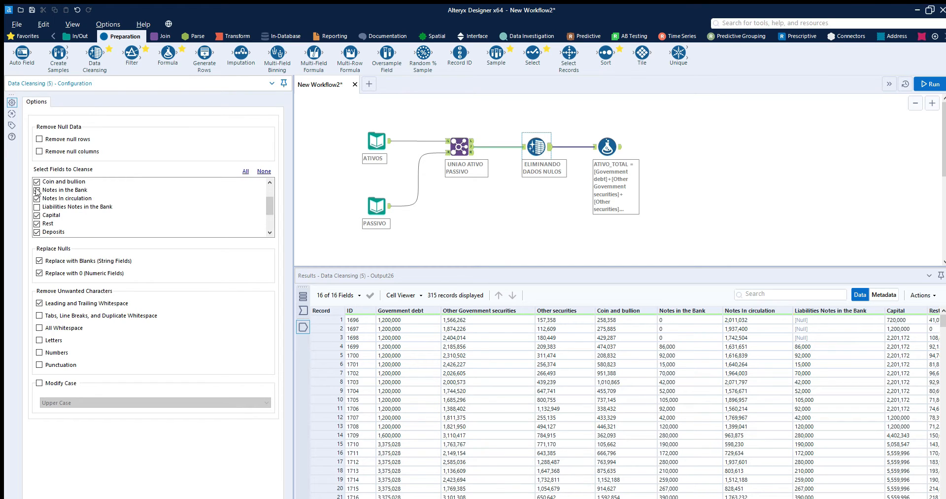
pyautogui.click(37, 207)
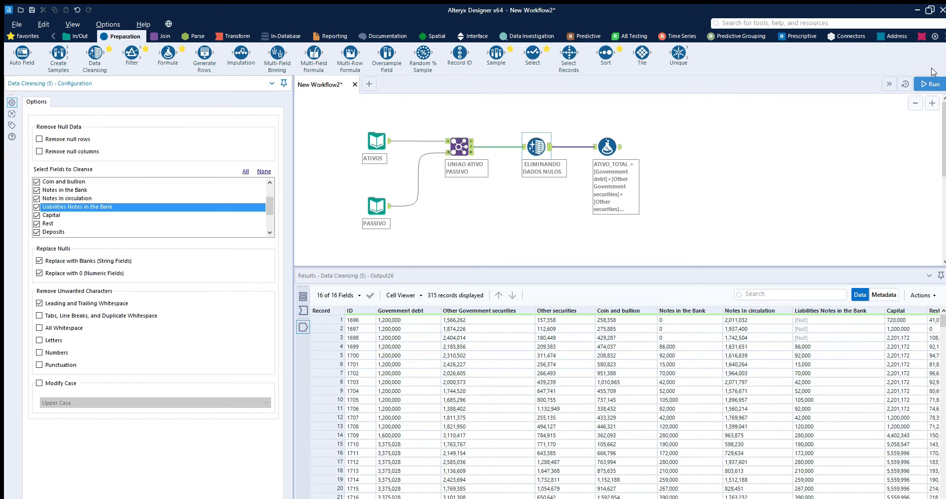
pyautogui.click(930, 84)
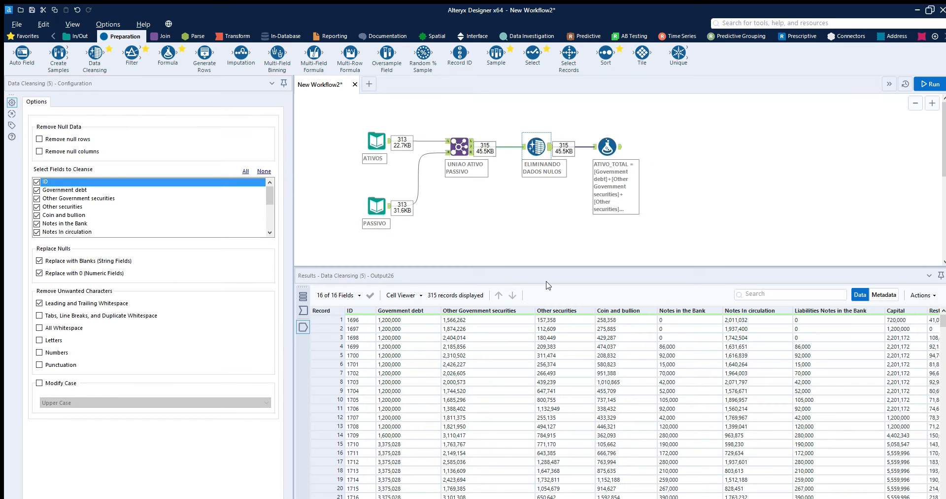
# Check the cleansed fields for nulls and compare the ATIVO_TOTAL and PASSIVO TOTAL columns in the Formula tool's output.
pyautogui.hscroll(3, 530, 492)
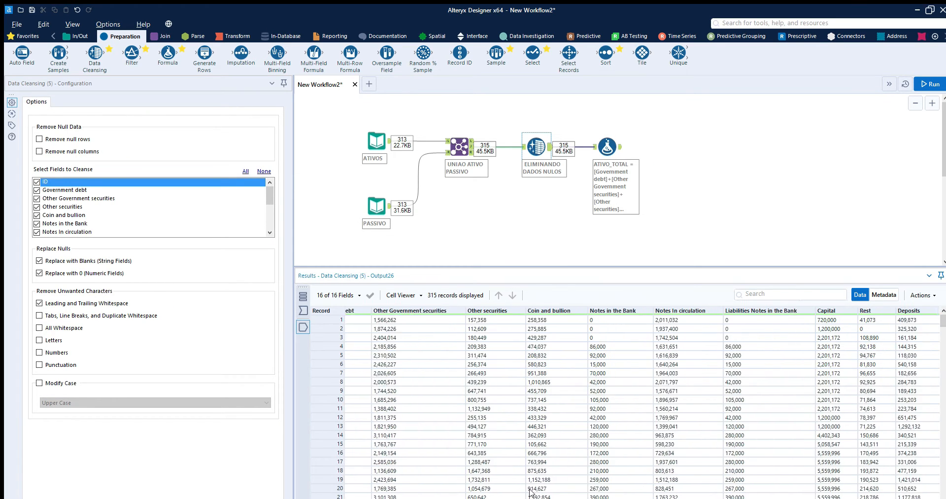
pyautogui.hscroll(5, 530, 492)
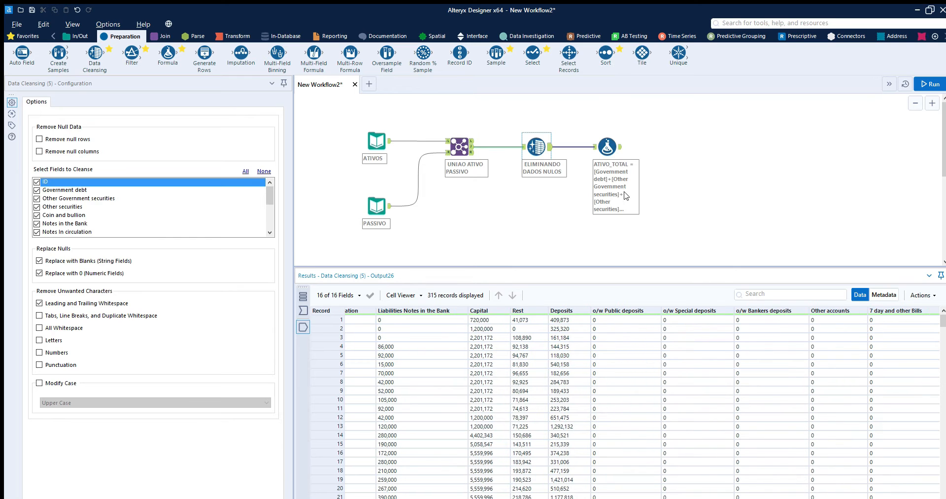
pyautogui.click(608, 146)
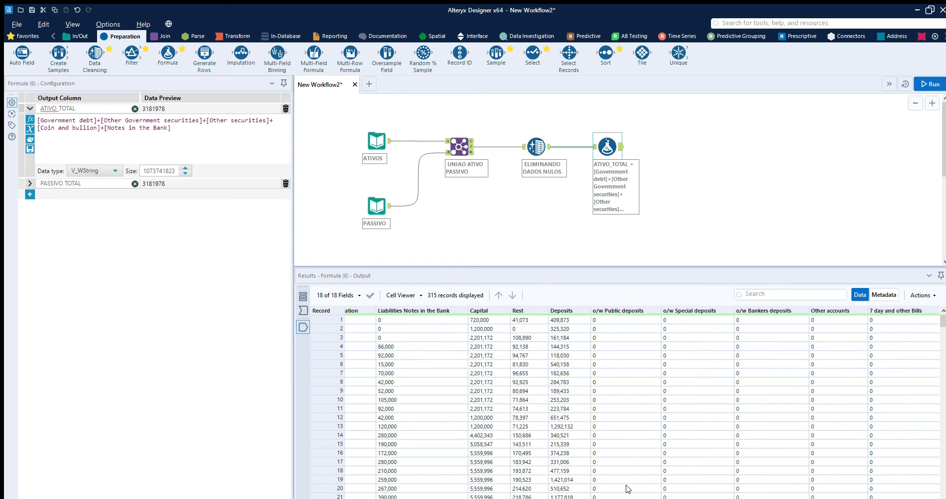
pyautogui.hscroll(4, 701, 492)
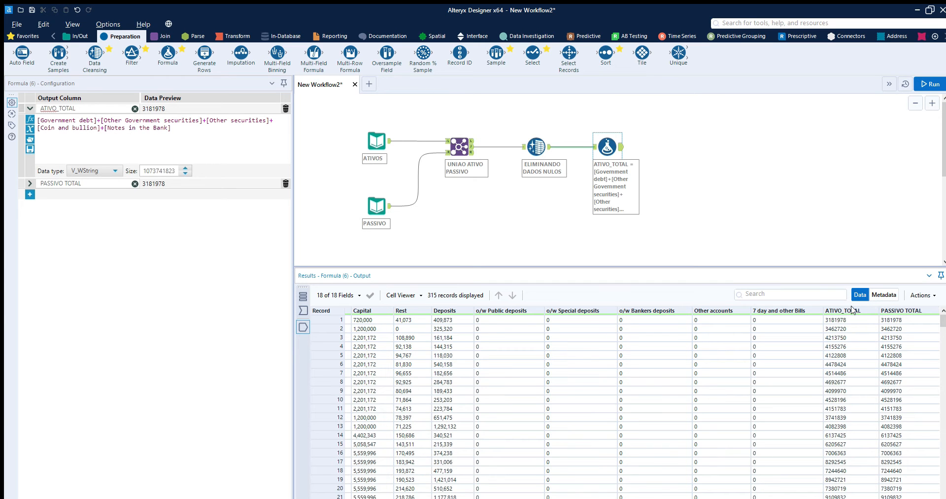
pyautogui.moveTo(850, 498)
pyautogui.mouseDown()
pyautogui.moveTo(543, 498)
pyautogui.moveTo(863, 497)
pyautogui.mouseUp()
# Replace the Formula tool's annotation with CALCULO DO ATIVO E PASSIVO.
pyautogui.click(609, 148)
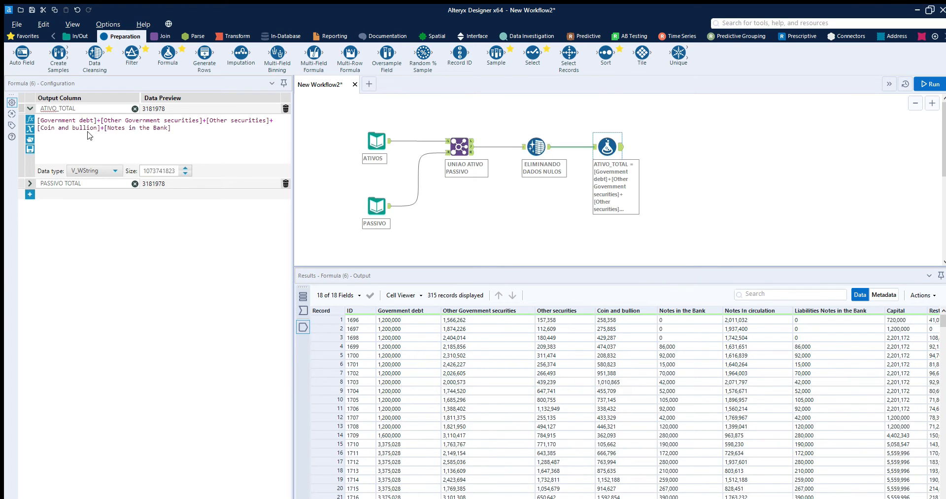
pyautogui.click(12, 125)
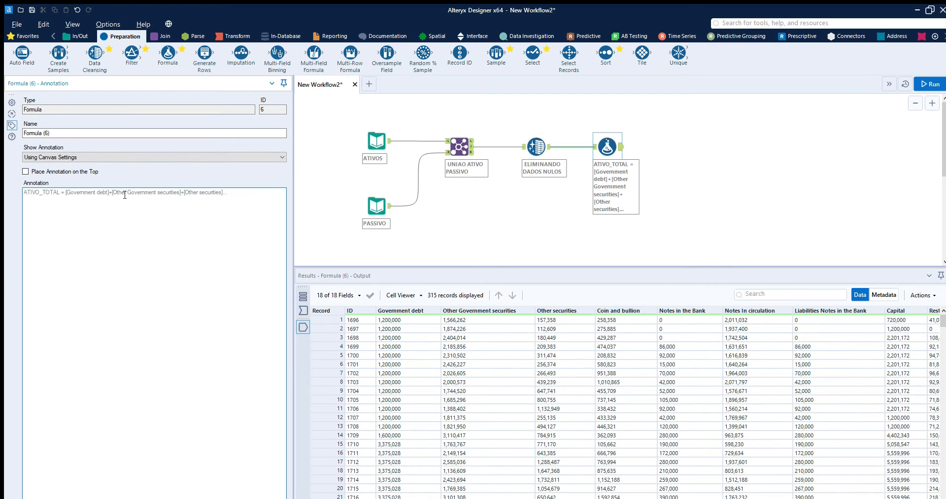
pyautogui.moveTo(229, 192); pyautogui.dragTo(12, 187)
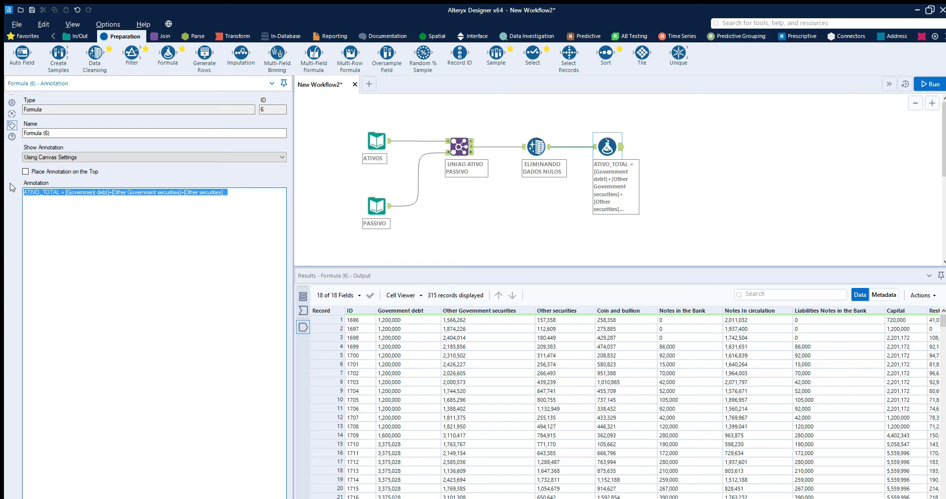
pyautogui.write('CALCULO DO ATIVO E PASSIVO')
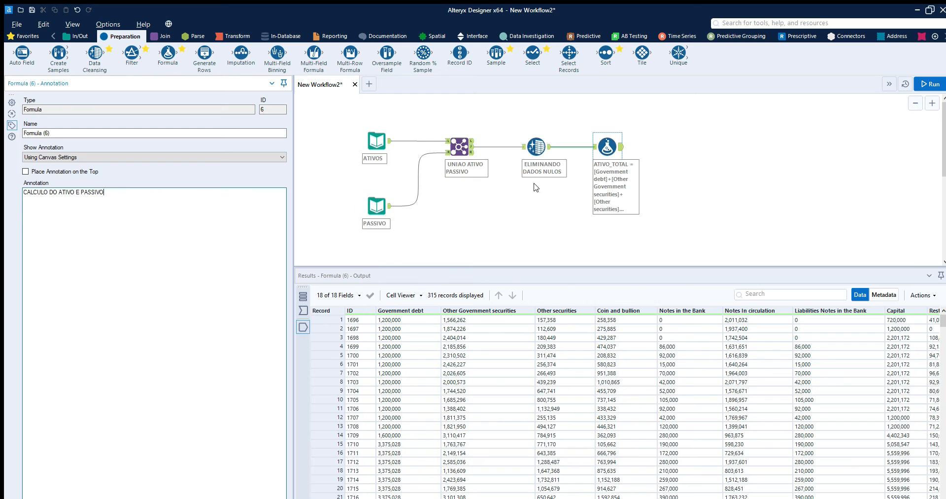
pyautogui.click(537, 190)
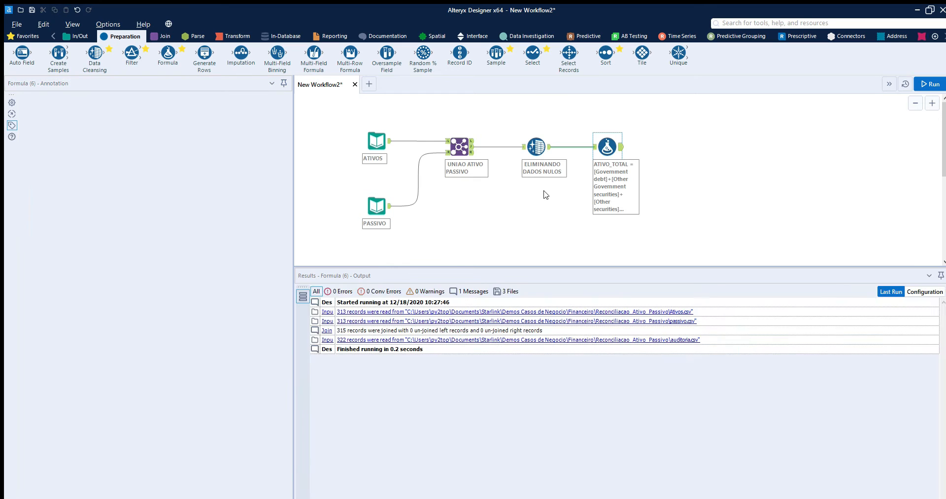
pyautogui.click(607, 148)
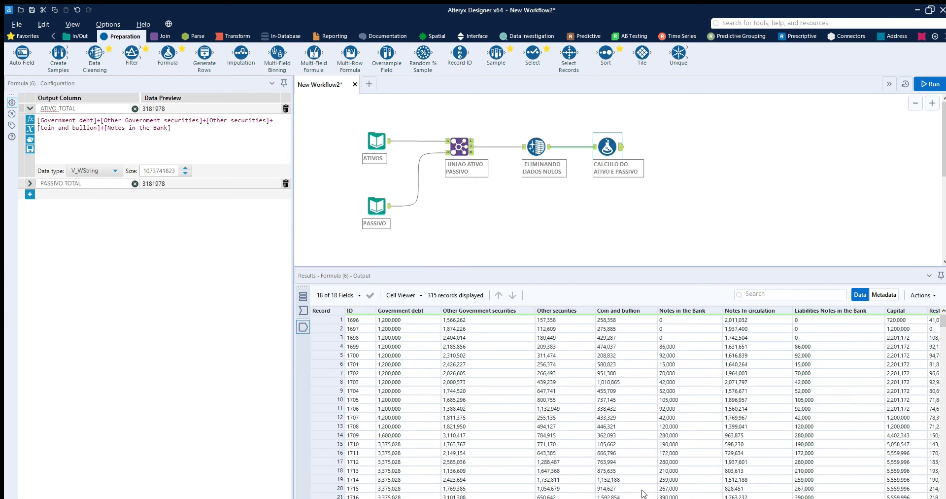
# Add a Select tool after the Formula tool and deselect the Other accounts and 7 day and other Bills fields.
pyautogui.hscroll(10, 630, 494)
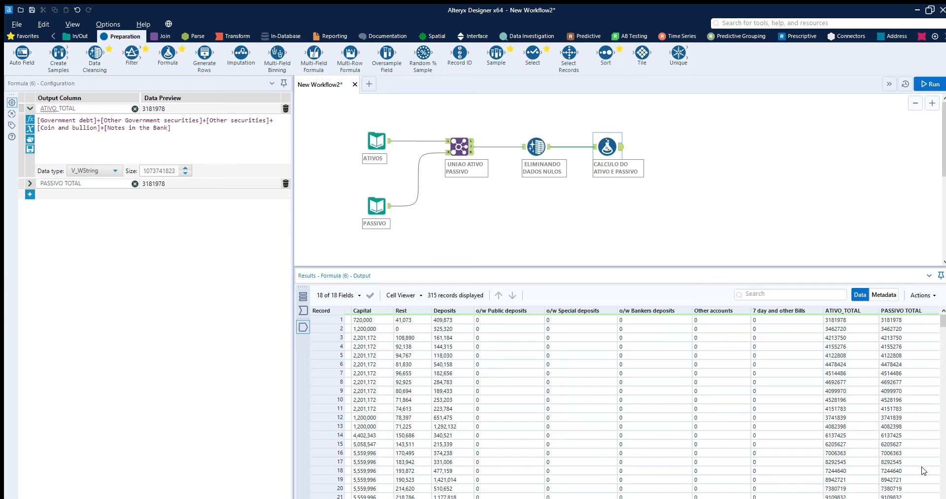
pyautogui.hscroll(-10, 864, 486)
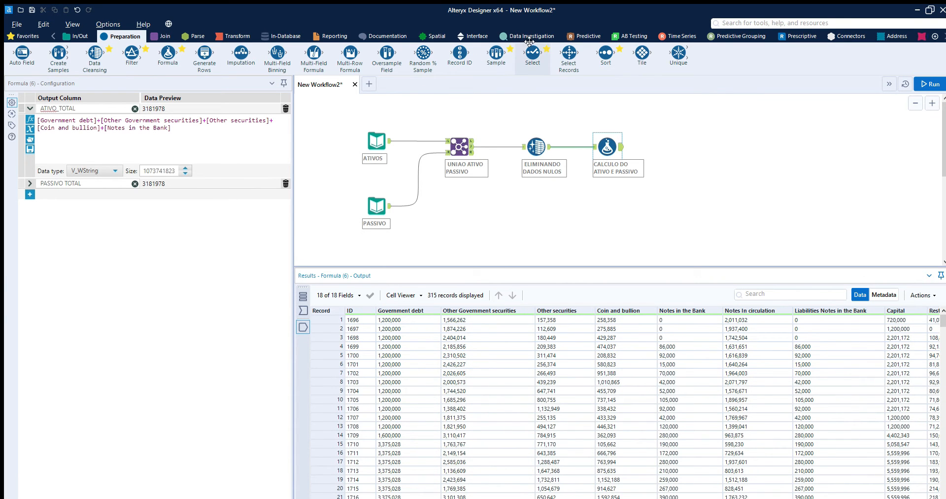
pyautogui.moveTo(533, 53); pyautogui.dragTo(685, 141)
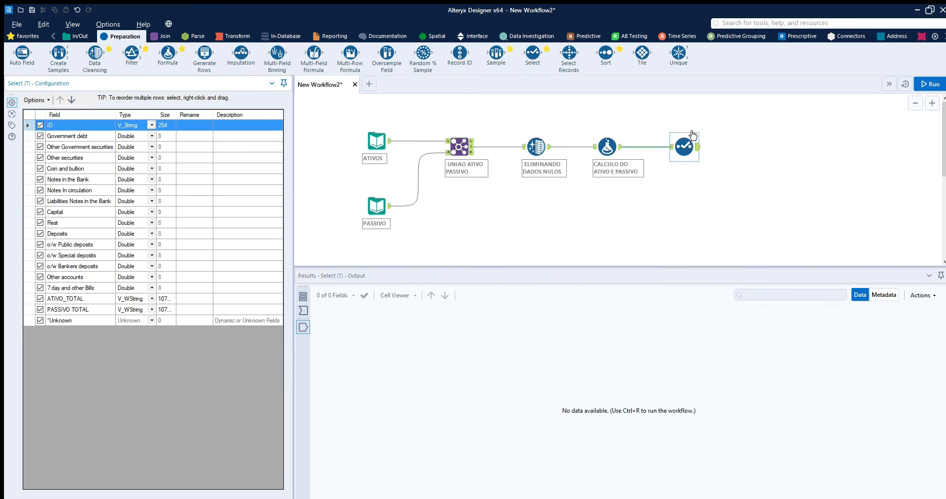
pyautogui.click(37, 274)
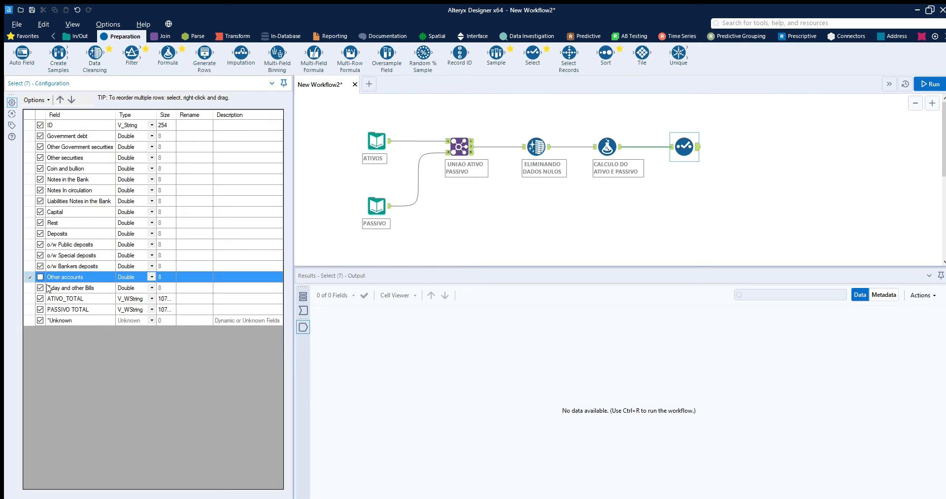
pyautogui.click(40, 287)
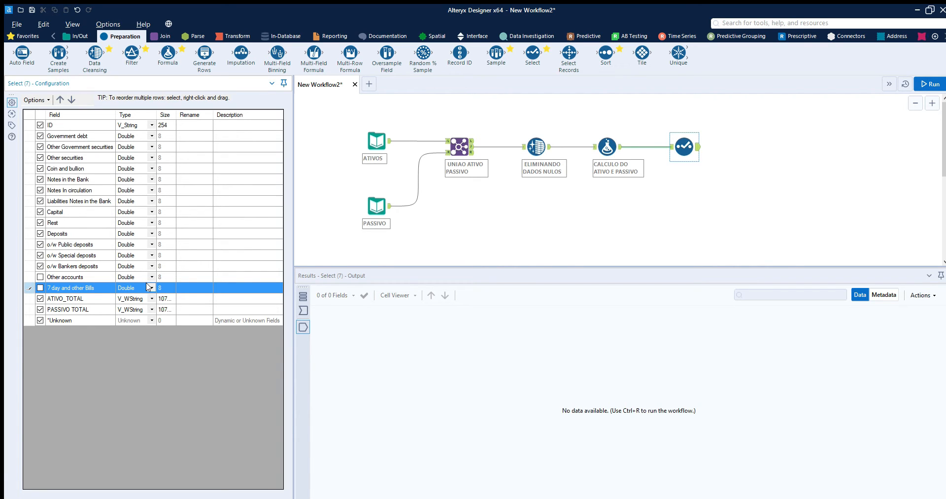
# Change the data type of ATIVO_TOTAL and PASSIVO TOTAL to Double in the Select tool and run the workflow.
pyautogui.press('Down')
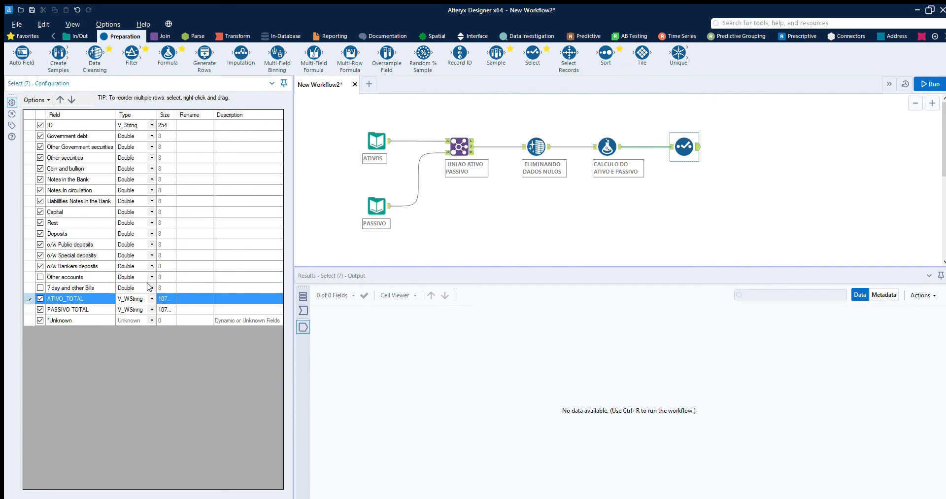
pyautogui.press('d')
pyautogui.press('Down')
pyautogui.press('d')
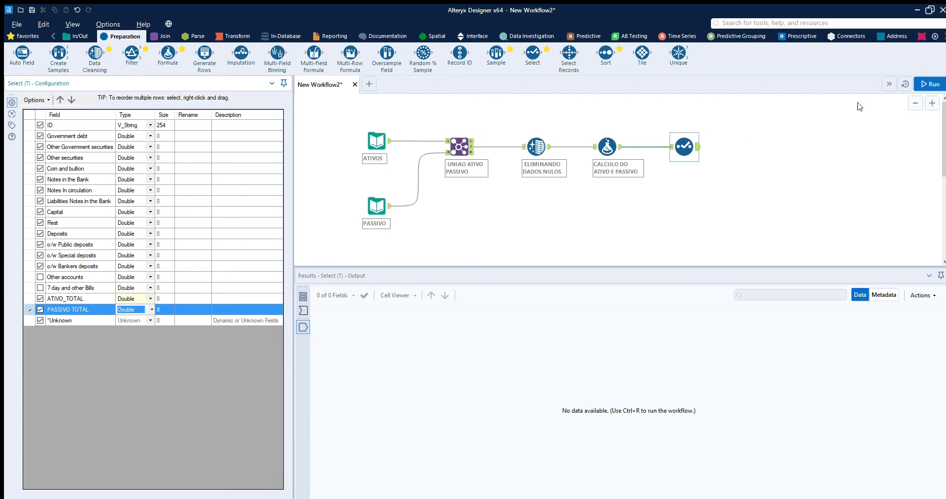
pyautogui.click(931, 82)
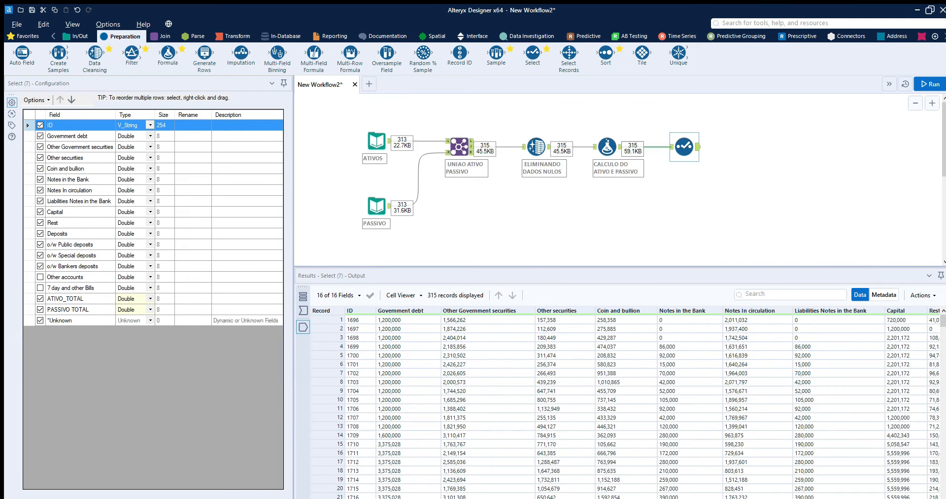
pyautogui.hscroll(5, 615, 494)
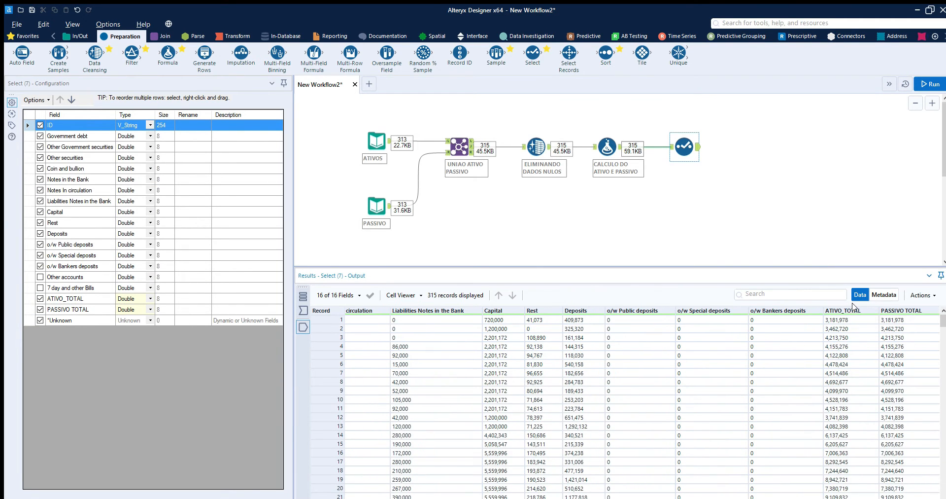
# Compare the ATIVO_TOTAL and PASSIVO TOTAL columns between the Select tool's input and output data.
pyautogui.click(303, 310)
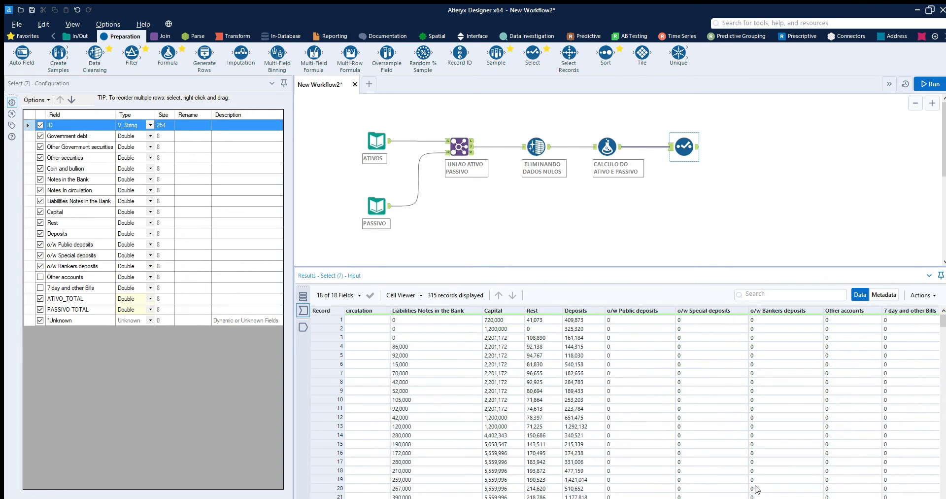
pyautogui.hscroll(3, 841, 494)
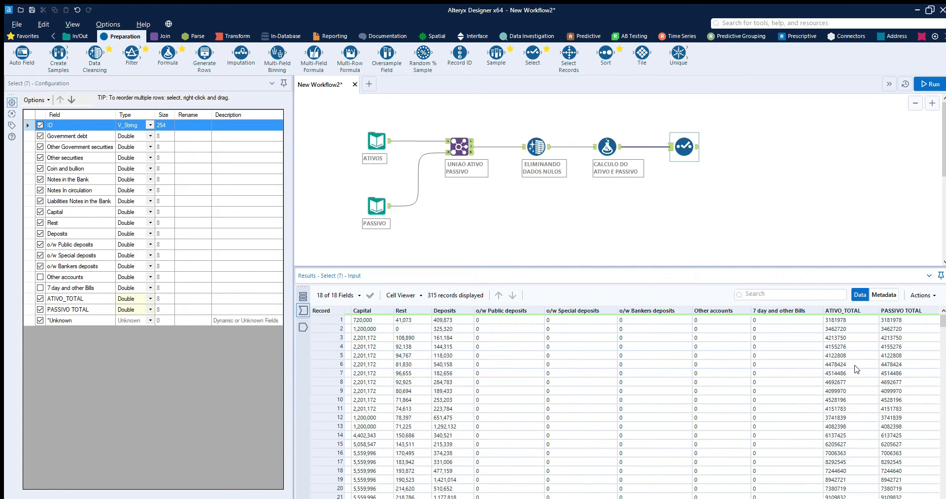
pyautogui.click(303, 326)
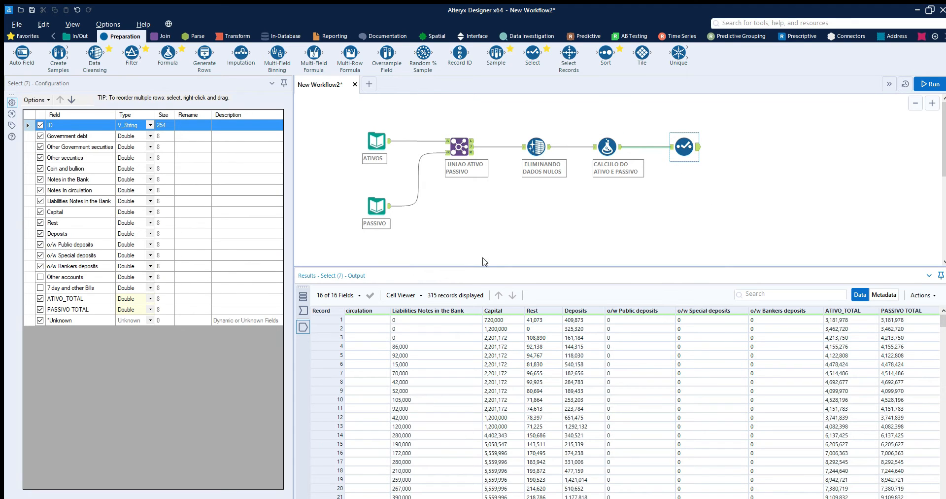
# Add an unconnected Join tool on the canvas below the Select tool for reconciling against the audit data.
pyautogui.moveTo(942, 102); pyautogui.dragTo(942, 112)
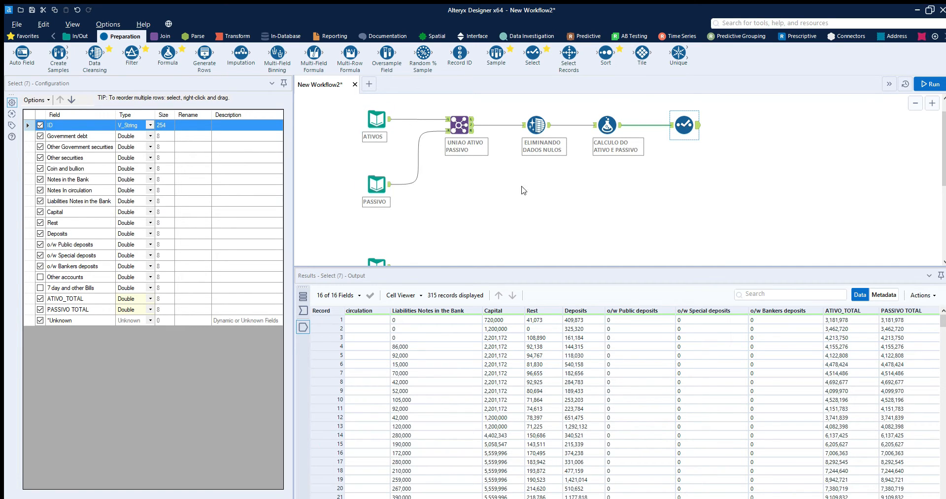
pyautogui.moveTo(944, 142)
pyautogui.mouseDown()
pyautogui.moveTo(942, 163)
pyautogui.moveTo(942, 139)
pyautogui.mouseUp()
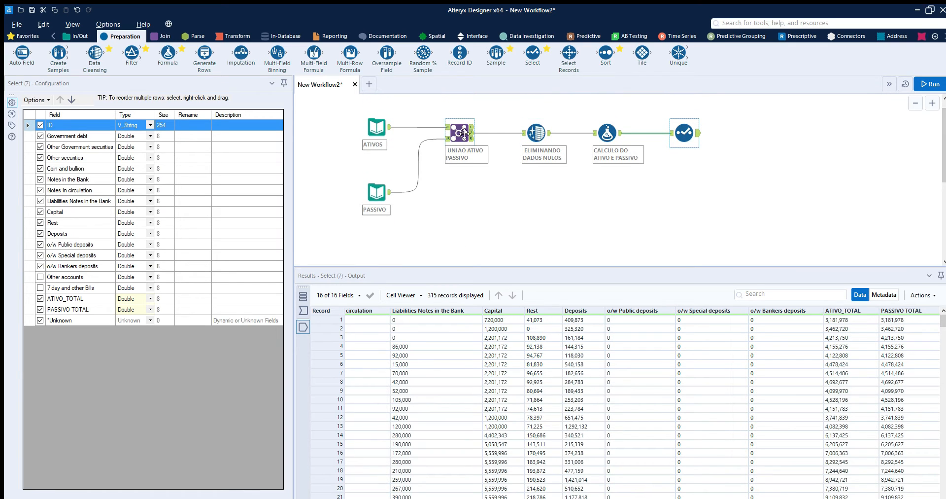
pyautogui.click(163, 36)
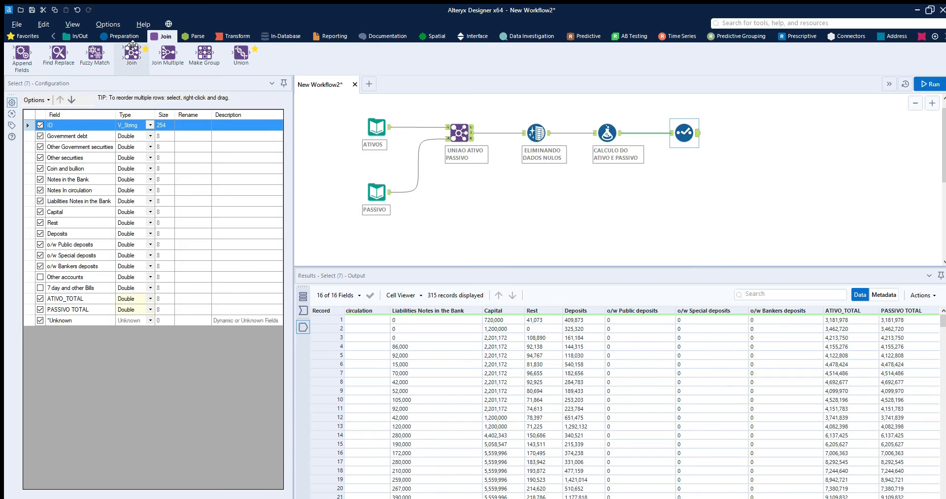
pyautogui.moveTo(132, 53); pyautogui.dragTo(731, 238)
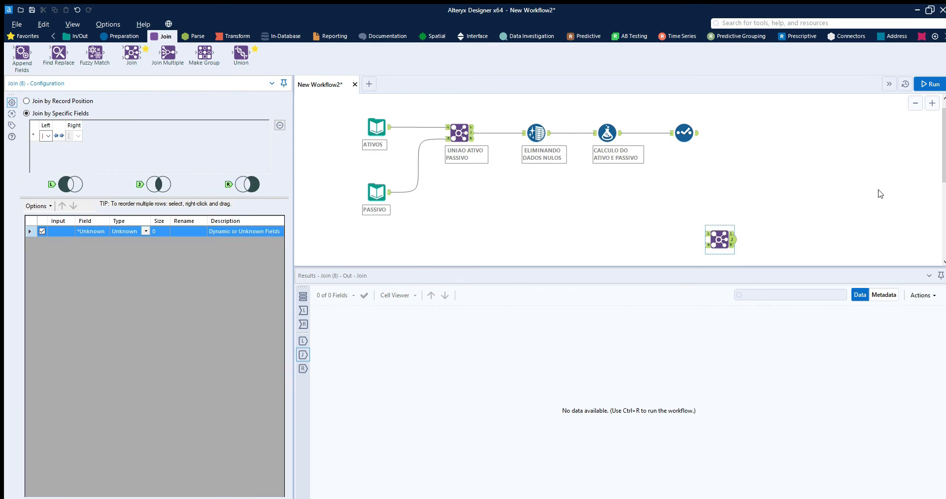
# Move the DADOS DE AUDITORIA input up beneath PASSIVO and align the new Join tool with it on an enlarged canvas.
pyautogui.scroll(-2, 491, 222)
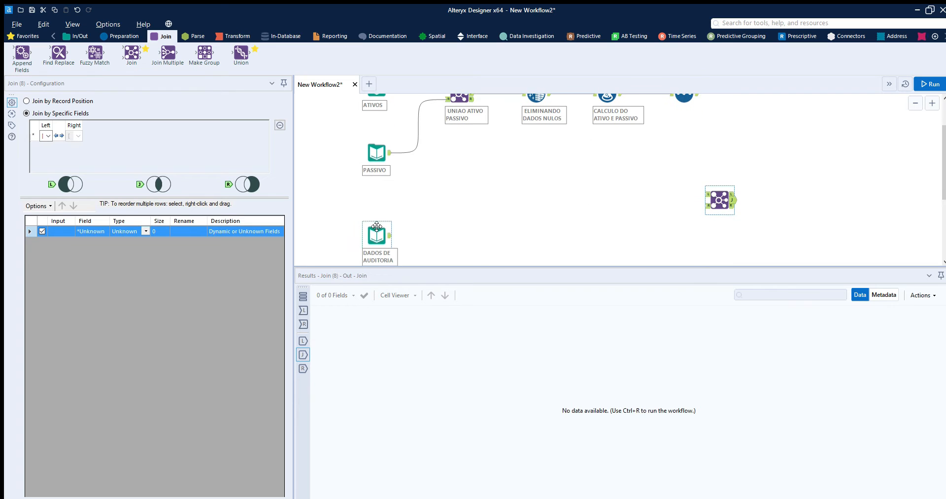
pyautogui.moveTo(377, 227); pyautogui.dragTo(378, 195)
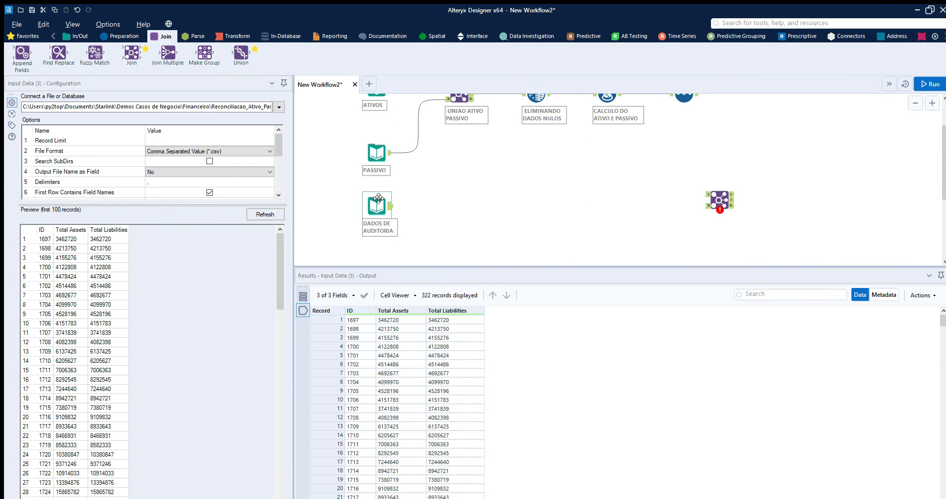
pyautogui.moveTo(429, 257); pyautogui.dragTo(428, 361)
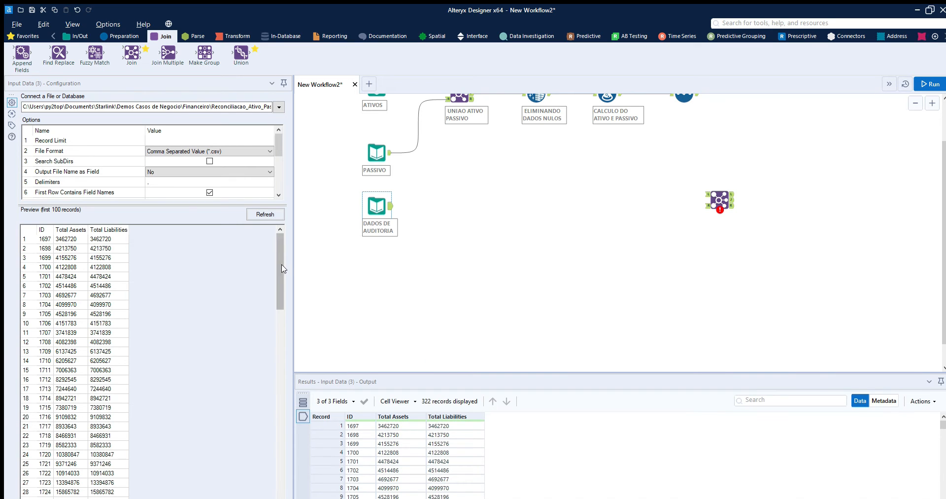
pyautogui.moveTo(298, 273); pyautogui.dragTo(217, 273)
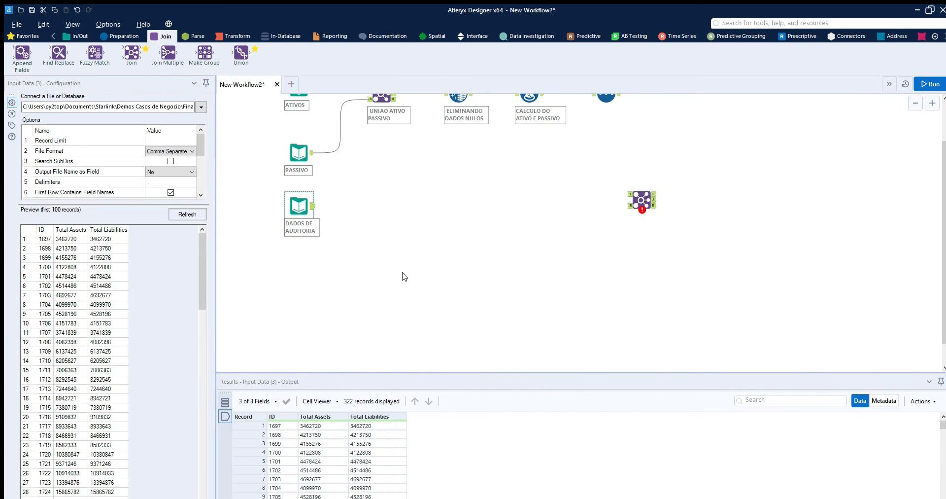
pyautogui.scroll(3, 942, 196)
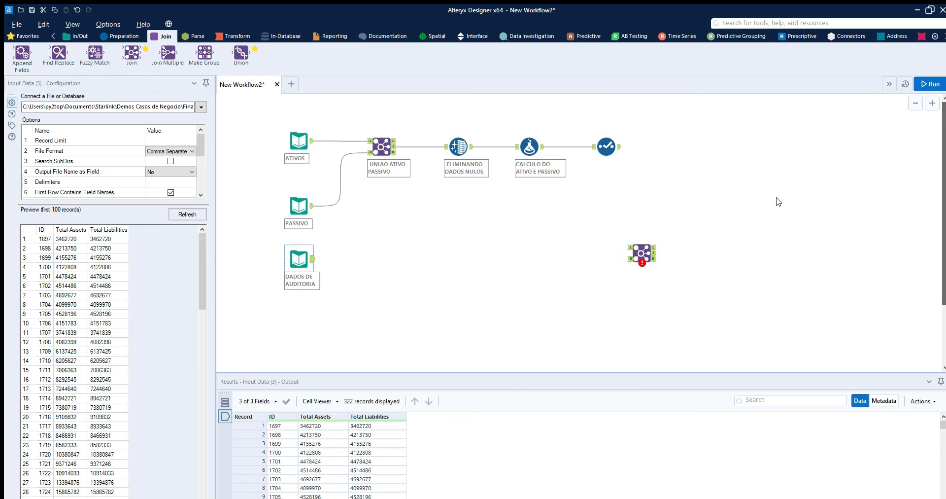
pyautogui.moveTo(641, 245); pyautogui.dragTo(672, 250)
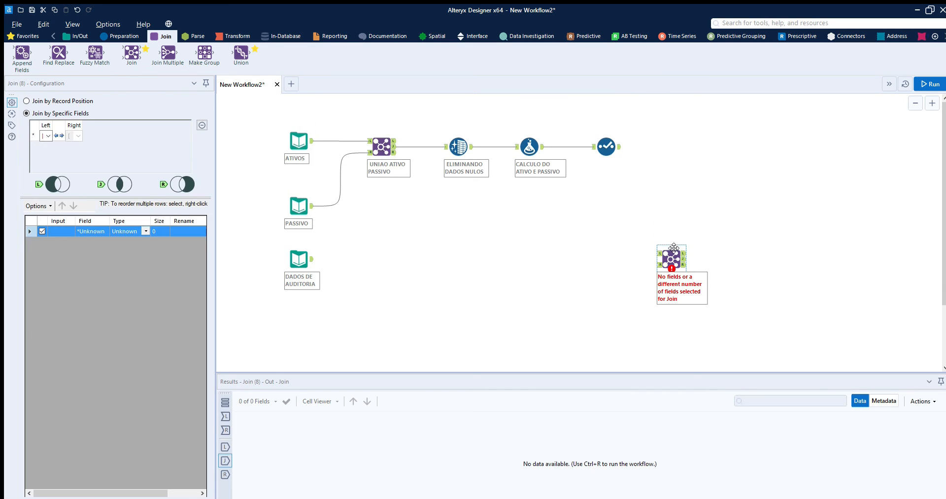
# Connect the Select tool to the new Join's left input and DADOS DE AUDITORIA to its right input, matching on ID.
pyautogui.moveTo(620, 147); pyautogui.dragTo(659, 253)
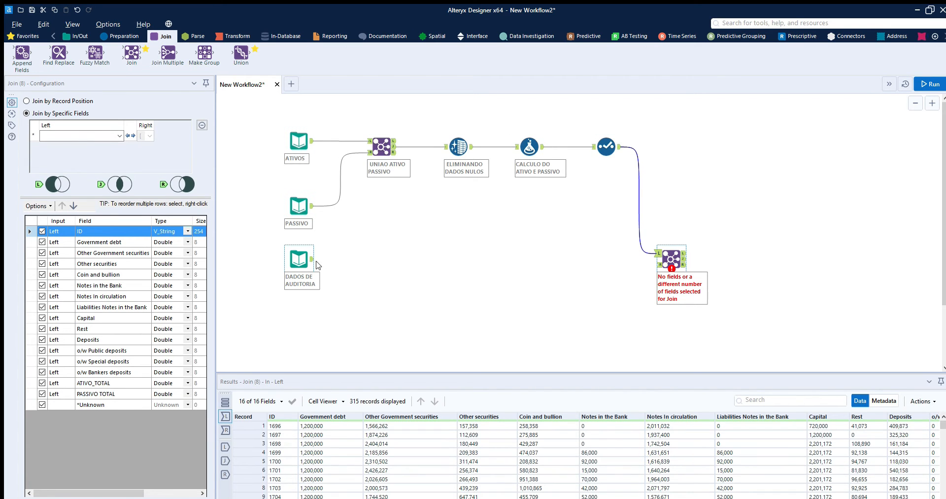
pyautogui.moveTo(312, 259); pyautogui.dragTo(659, 264)
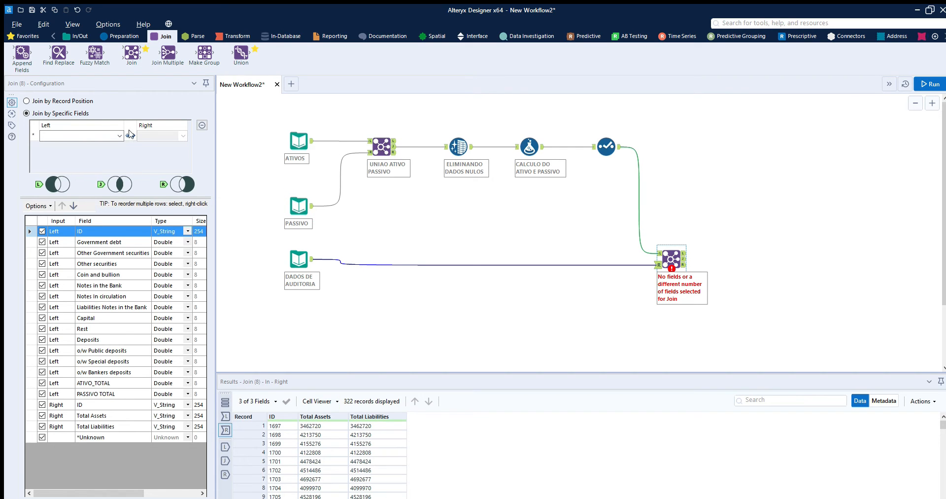
pyautogui.click(118, 123)
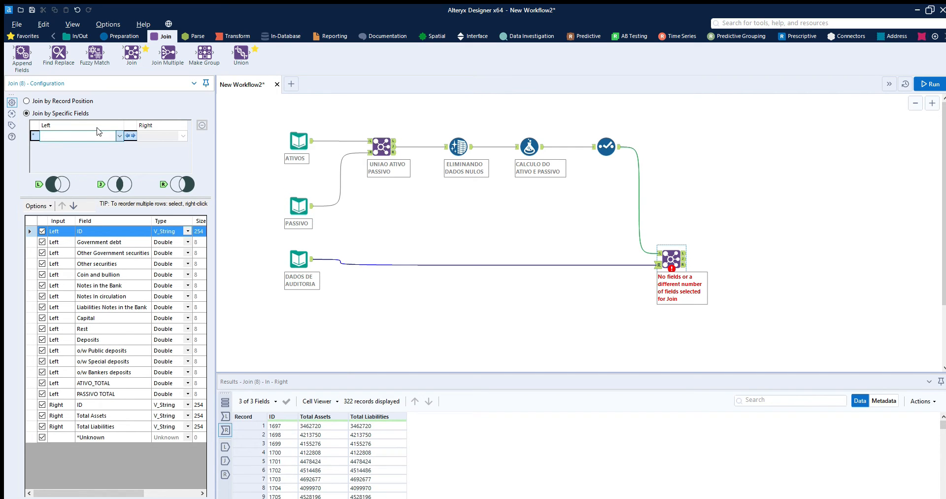
pyautogui.click(98, 132)
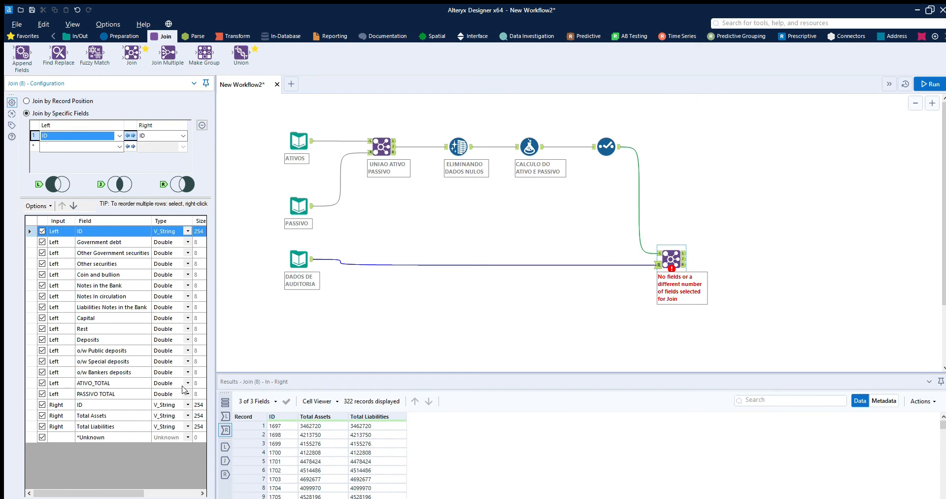
# Change the data type of the right-side Total Assets and Total Liabilities fields to Double in the Join tool.
pyautogui.click(186, 404)
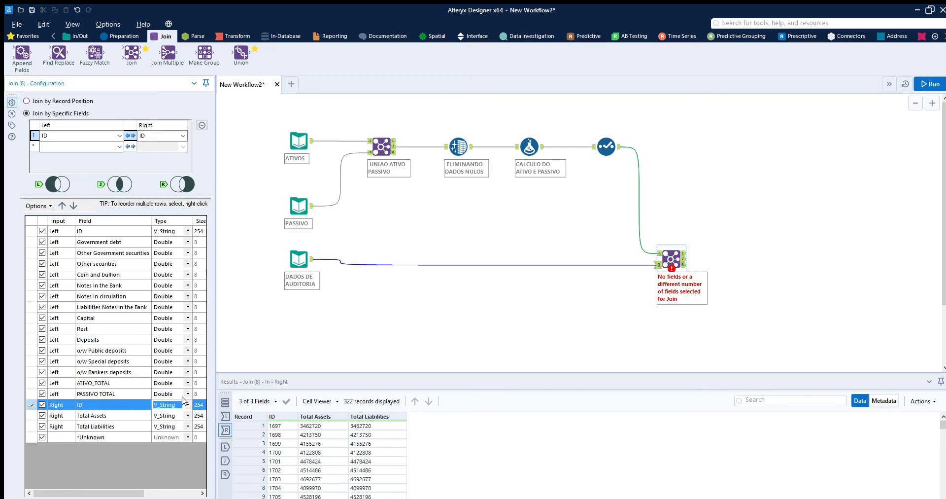
pyautogui.click(181, 415)
pyautogui.click(168, 454)
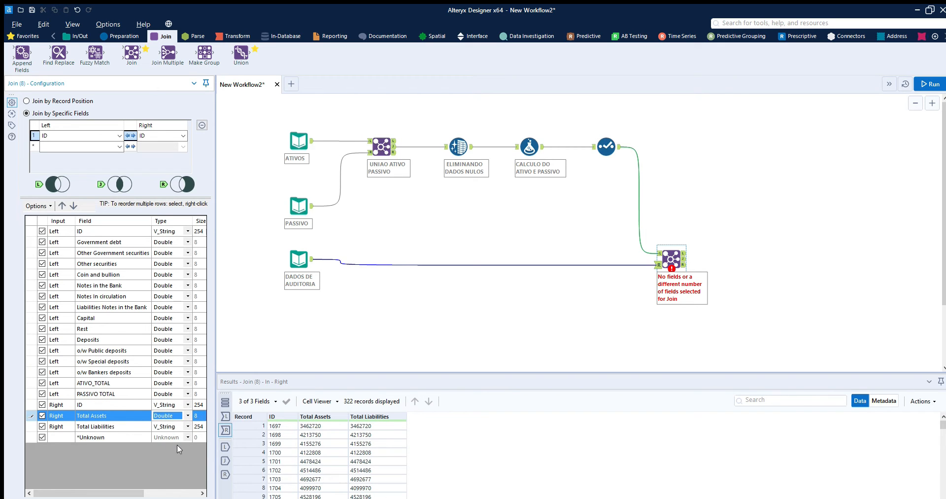
pyautogui.click(189, 423)
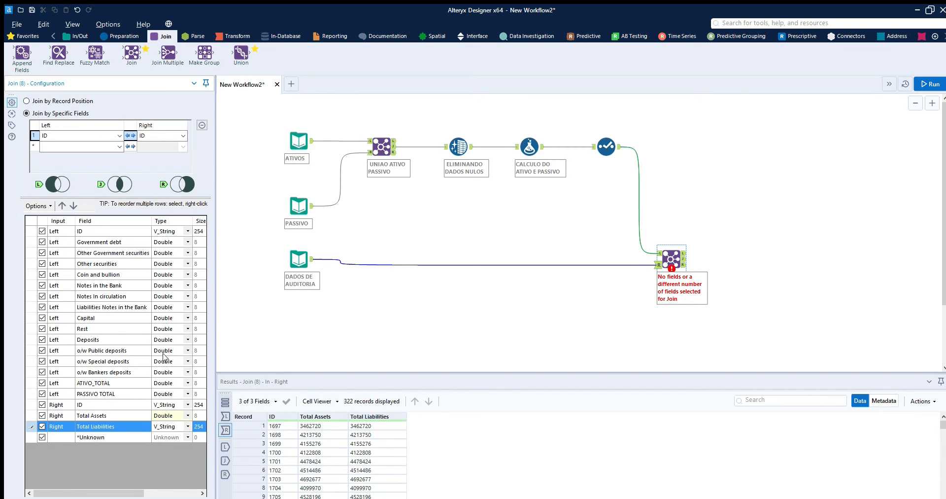
pyautogui.click(173, 376)
pyautogui.press('Up')
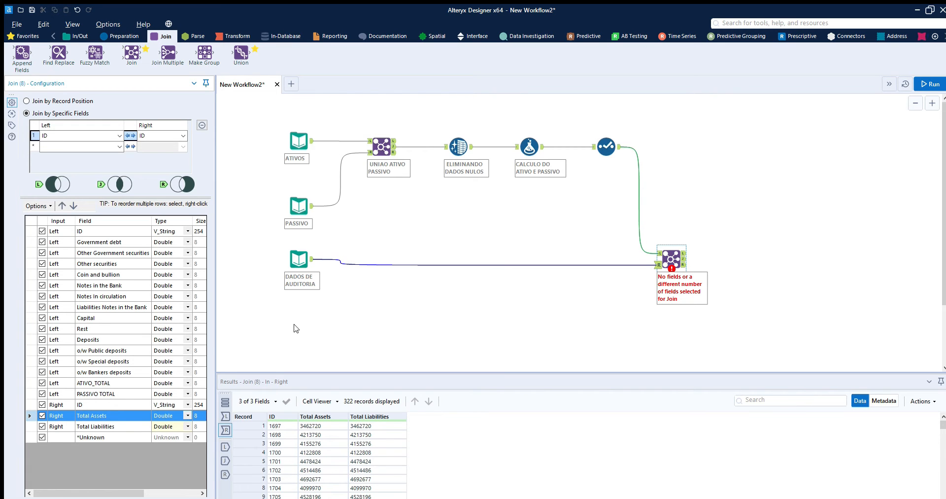
# Rename the Formula tool's output columns to Total Assets and Total Liabilities to match the audit file, and run the workflow.
pyautogui.click(531, 142)
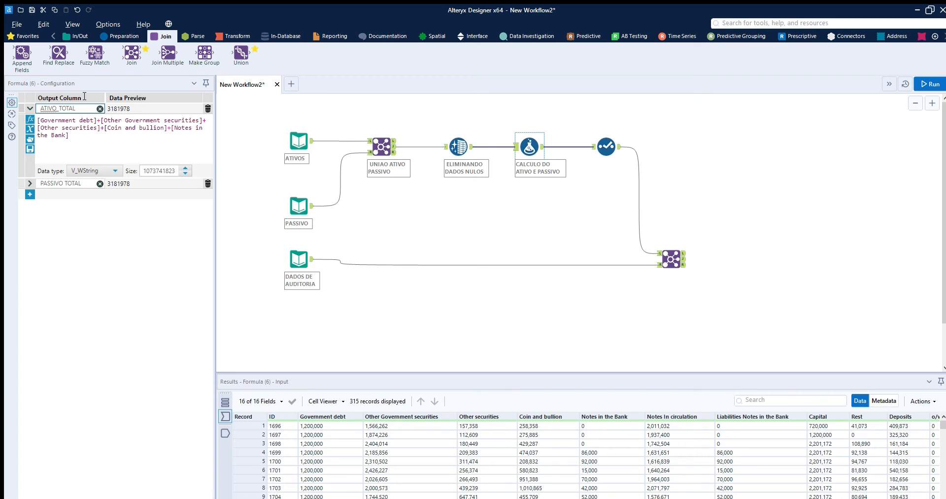
pyautogui.moveTo(84, 106); pyautogui.dragTo(24, 96)
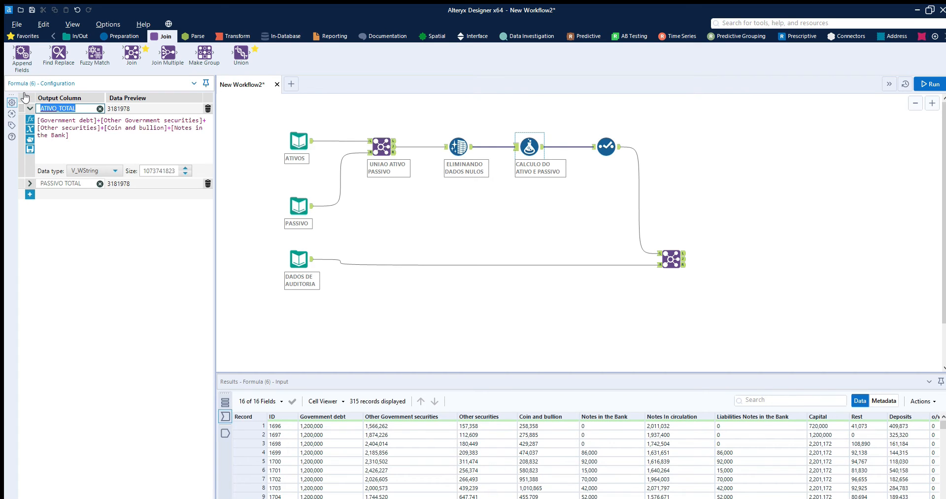
pyautogui.write('Total Assets')
pyautogui.moveTo(81, 183); pyautogui.dragTo(32, 180)
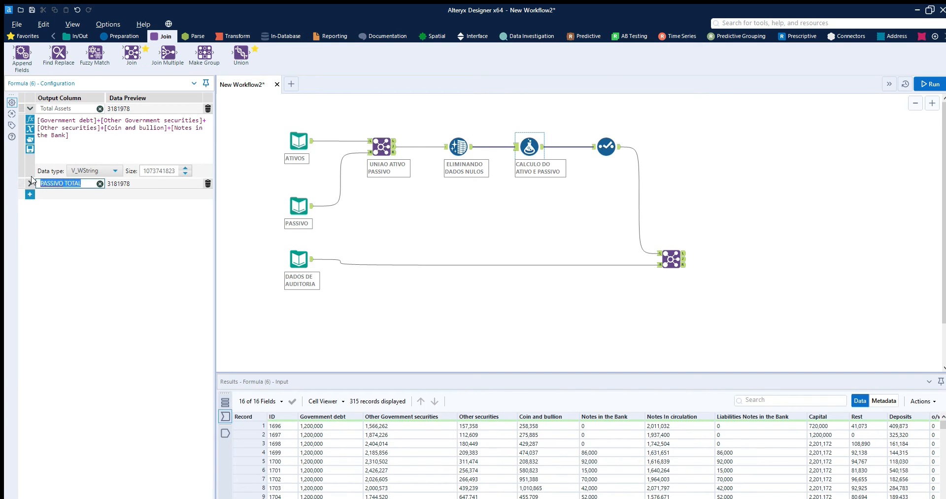
pyautogui.write('Total Liabilities')
pyautogui.click(299, 257)
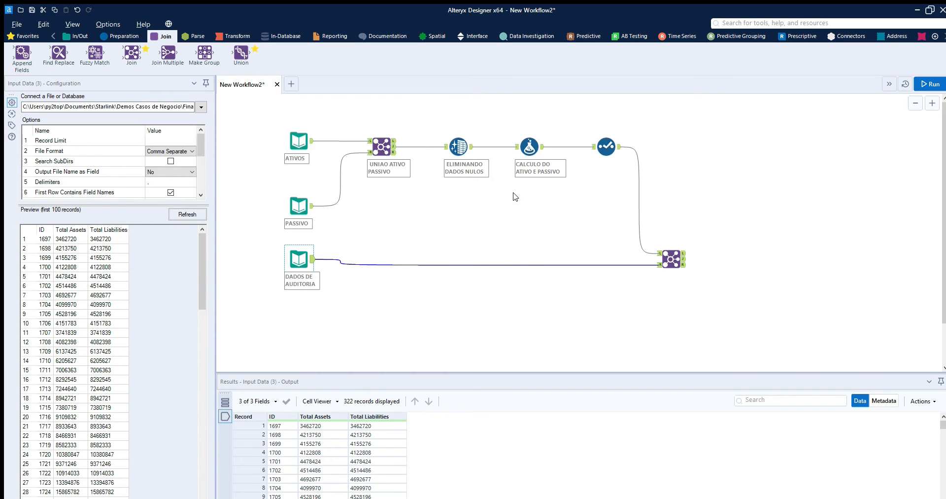
pyautogui.click(923, 84)
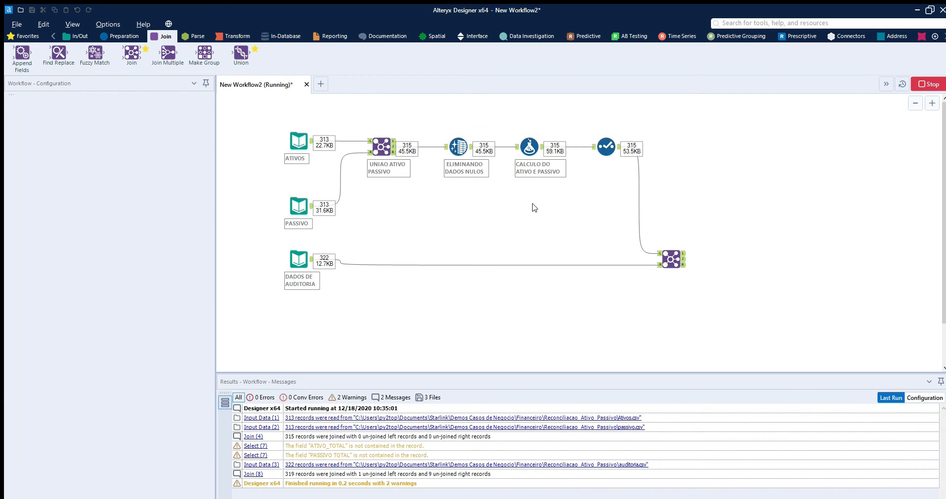
# Review the Select tool's fields and compare the calculated totals with the audit totals in the second Join's joined output.
pyautogui.click(530, 145)
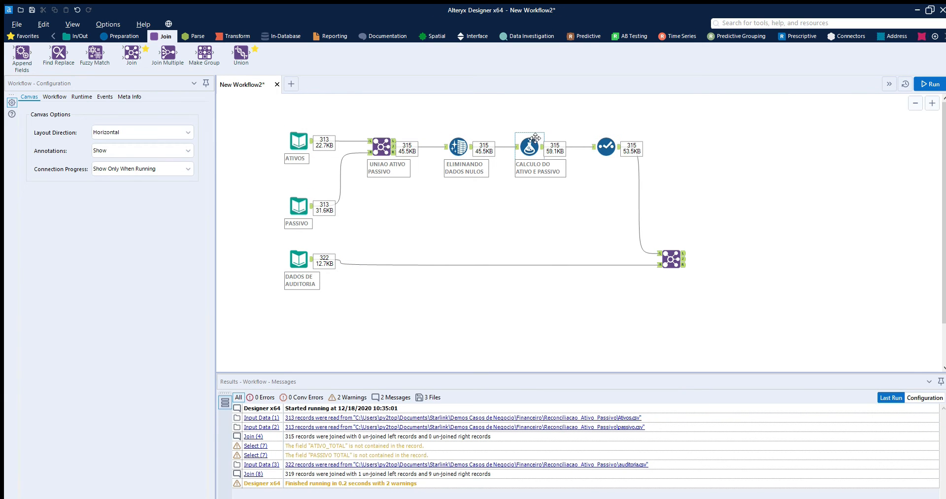
pyautogui.click(606, 145)
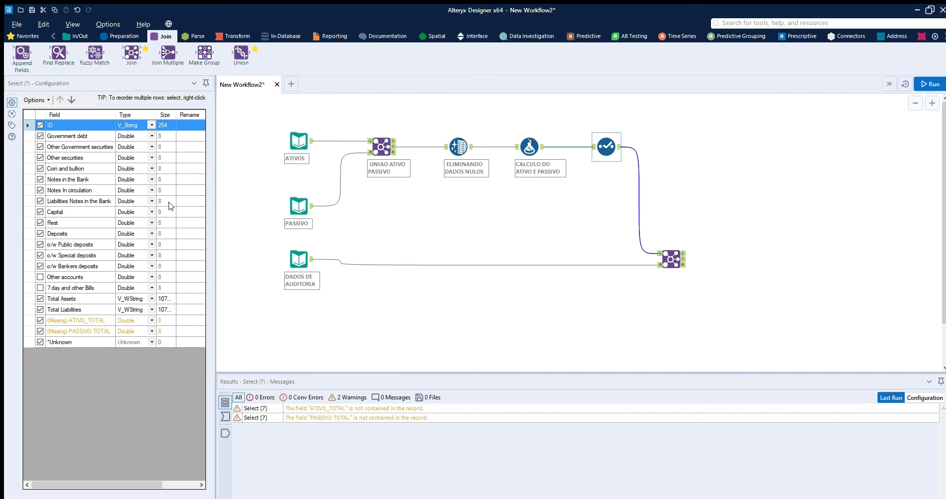
pyautogui.click(679, 247)
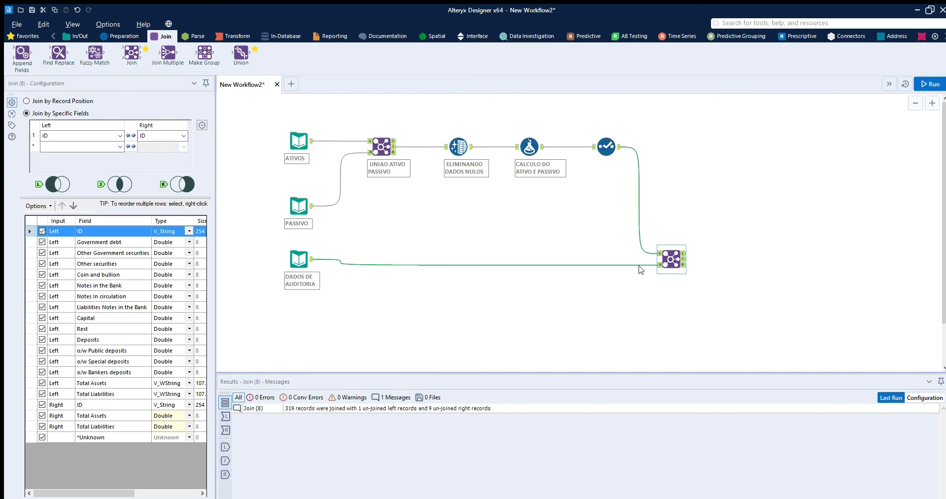
pyautogui.click(225, 460)
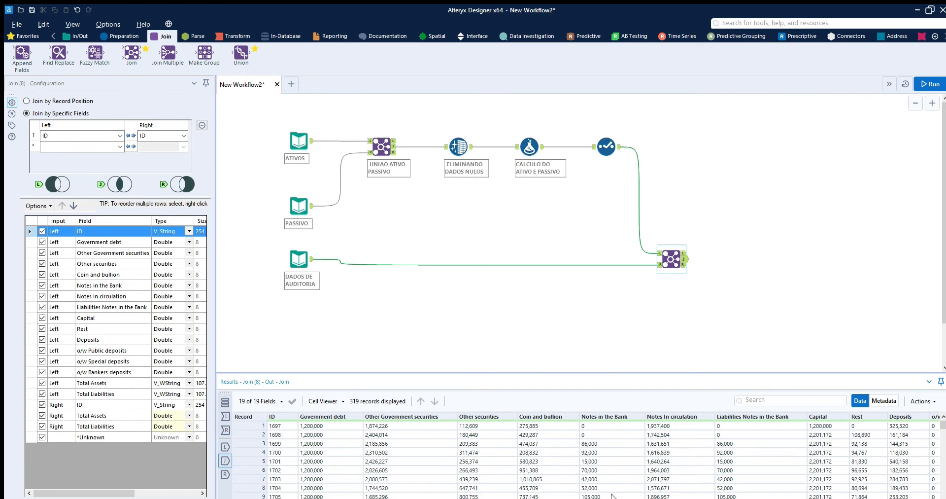
pyautogui.hscroll(10, 613, 495)
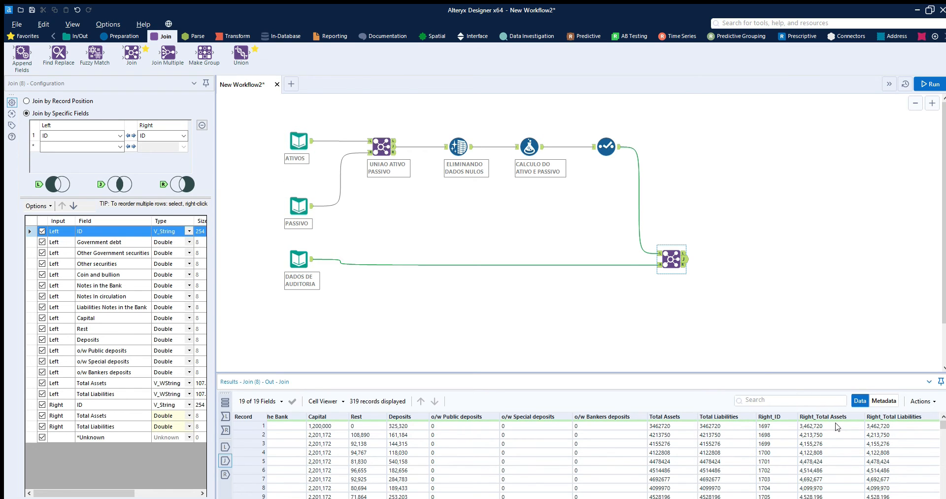
pyautogui.click(300, 255)
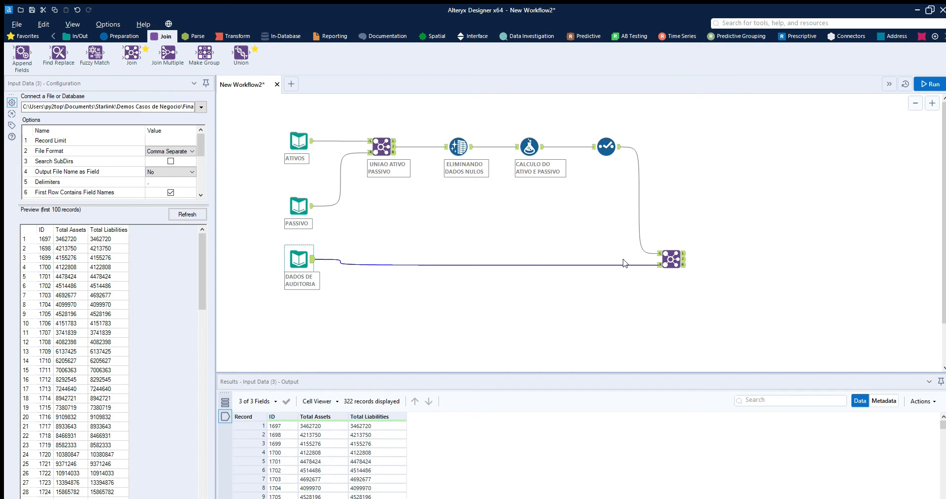
pyautogui.click(675, 251)
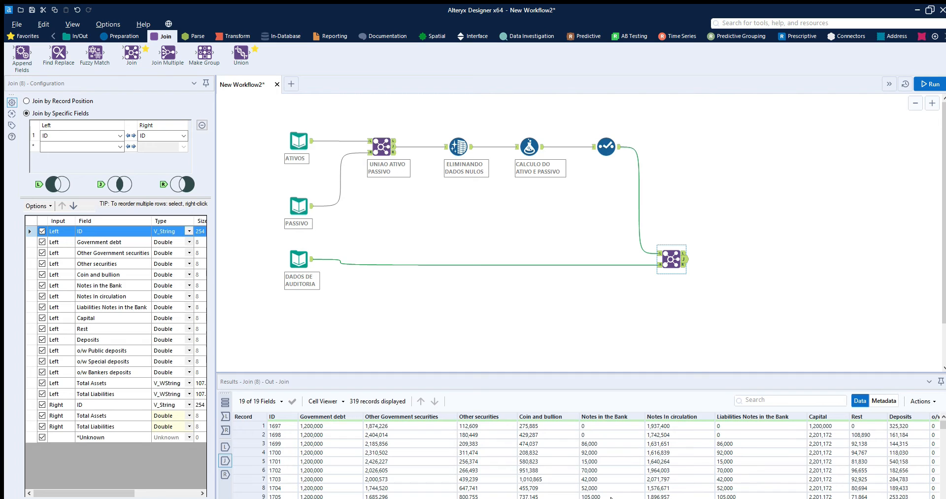
pyautogui.moveTo(611, 498); pyautogui.dragTo(930, 484)
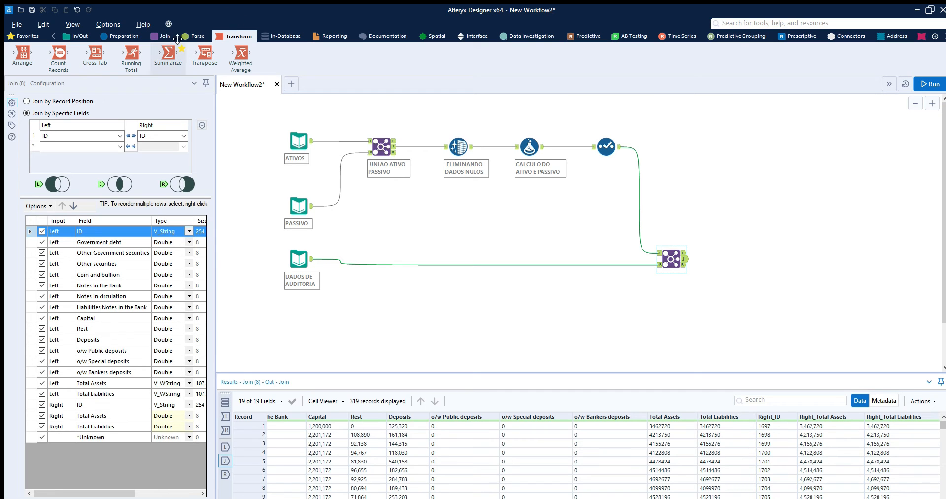
# Add a Summarize tool connected to the joined output of the second Join tool.
pyautogui.moveTo(168, 53); pyautogui.dragTo(756, 257)
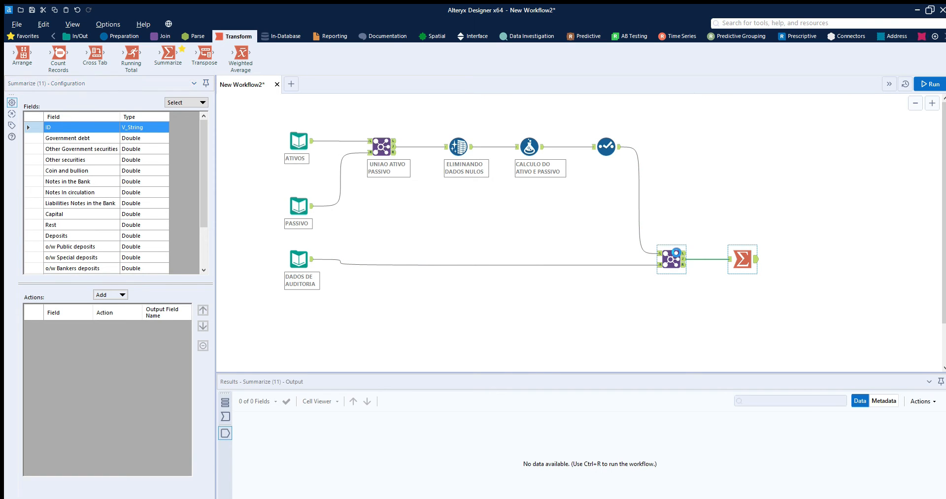
# In the second Join tool, set the left-side Total Assets and Total Liabilities to Double and exclude the right-side ID field.
pyautogui.click(671, 258)
pyautogui.hscroll(5, 818, 434)
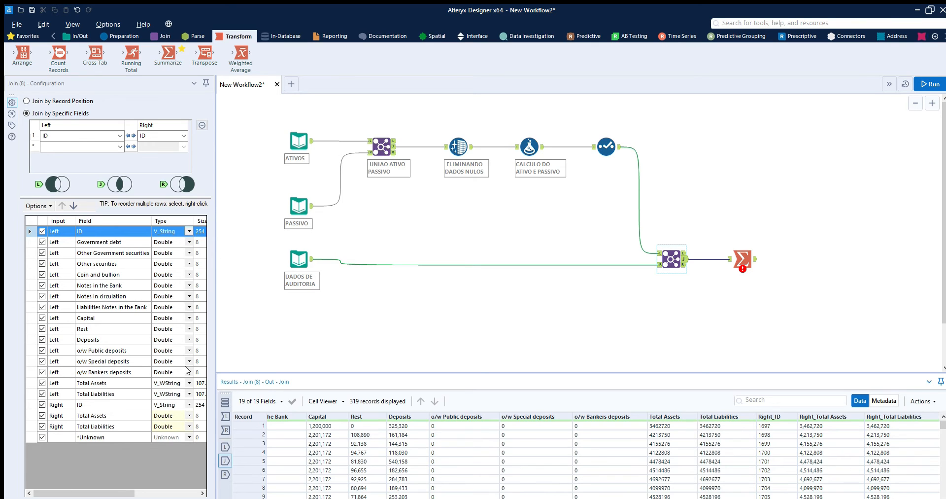
pyautogui.click(189, 383)
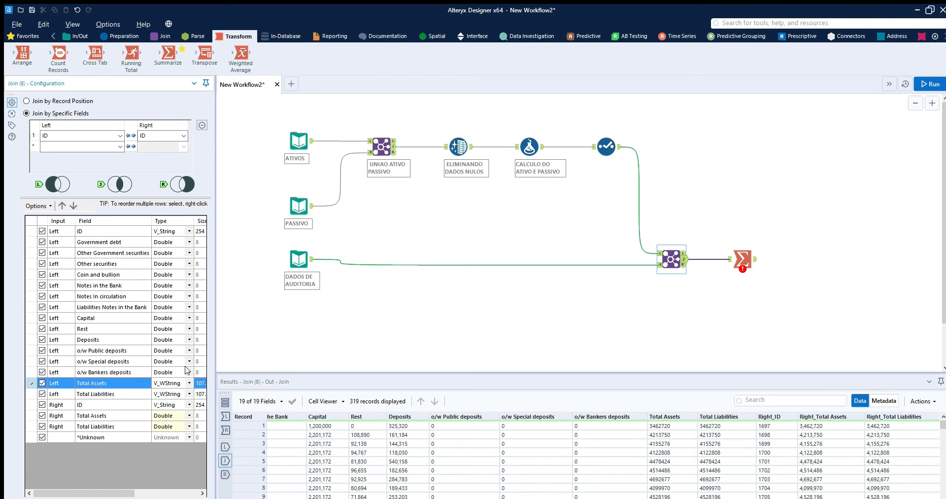
pyautogui.click(171, 419)
pyautogui.click(188, 394)
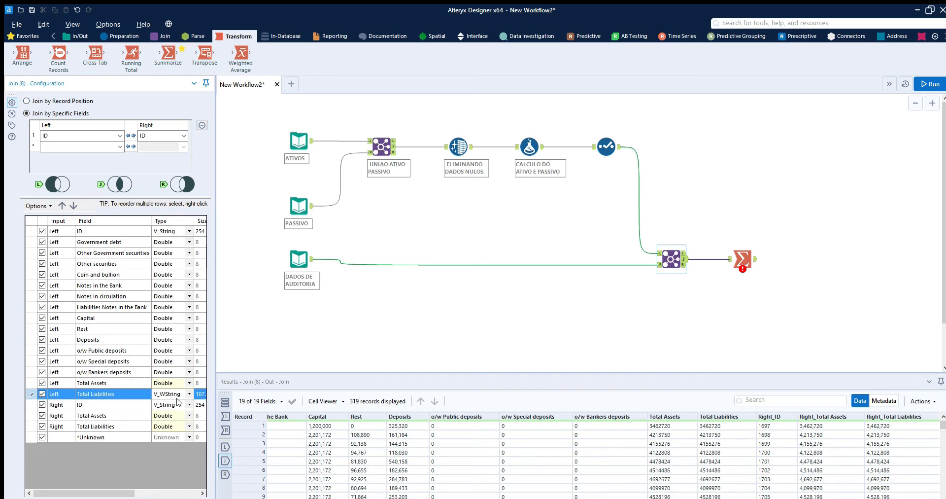
pyautogui.click(175, 430)
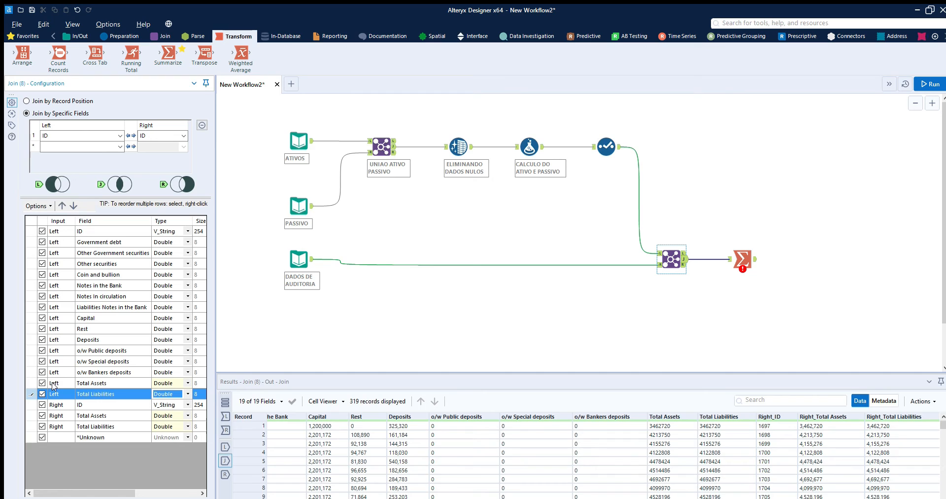
pyautogui.click(42, 404)
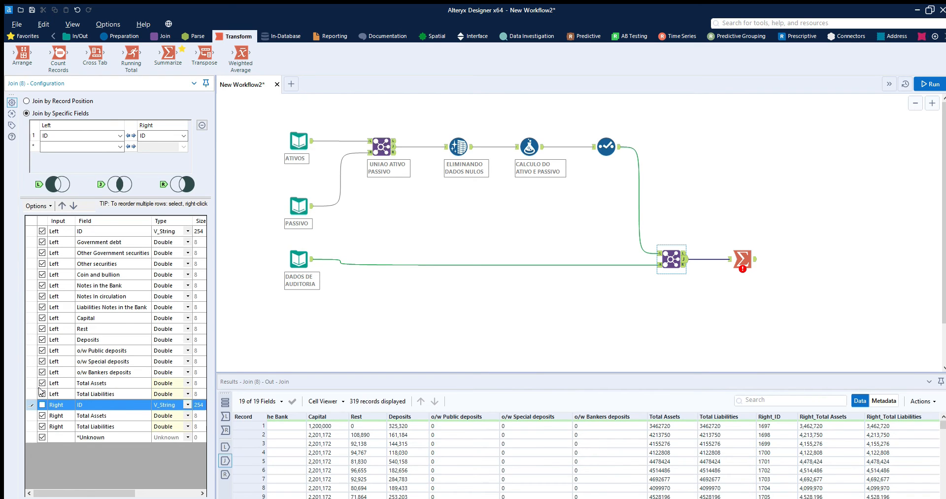
# Rename the second Join tool's right-side total fields to Audit Total Assets and Audit Total Liabilities.
pyautogui.moveTo(102, 493); pyautogui.dragTo(188, 476)
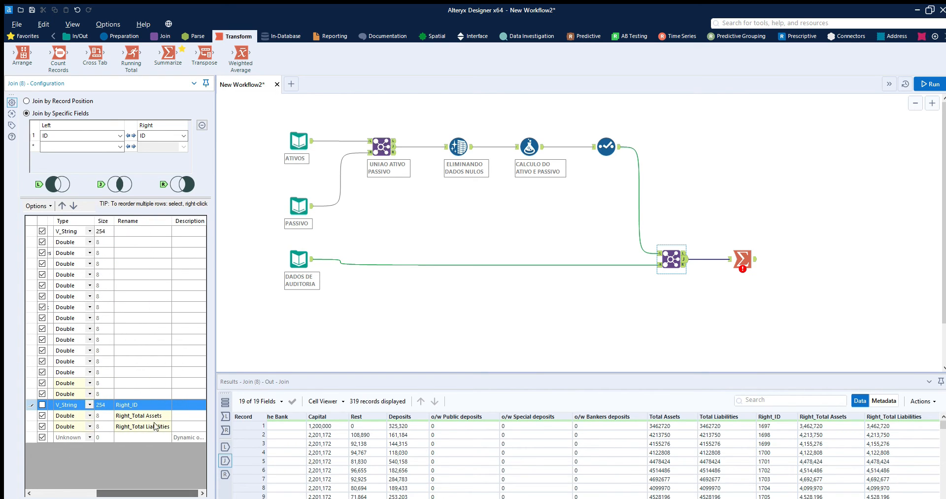
pyautogui.click(129, 414)
pyautogui.click(130, 415)
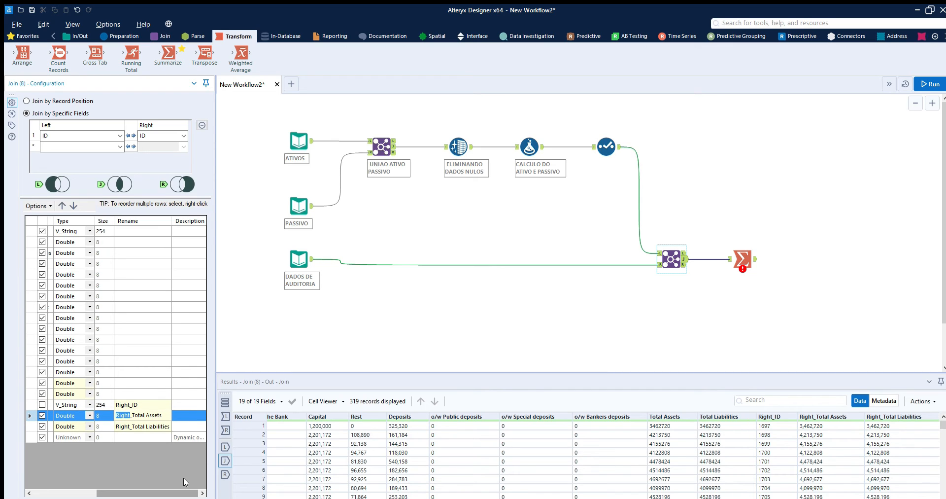
pyautogui.write('Audit')
pyautogui.press('Delete')
pyautogui.press('Down')
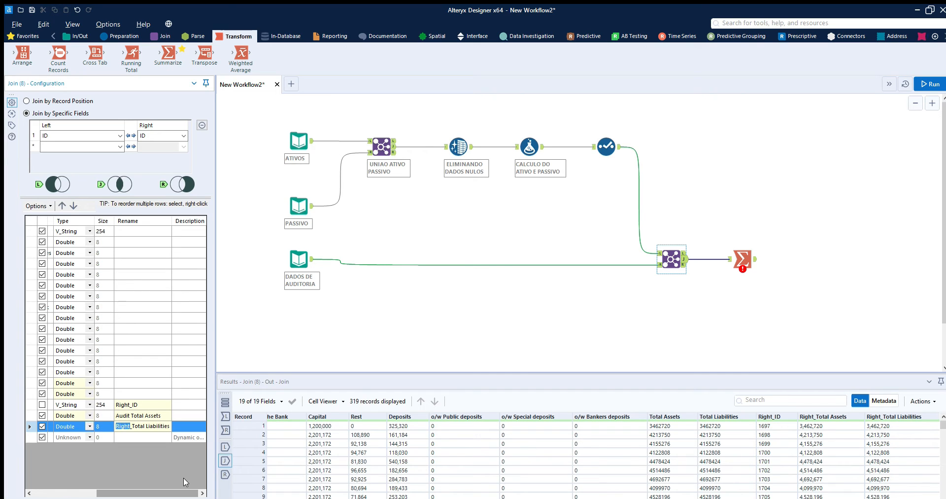
pyautogui.write('Audit')
pyautogui.press('Delete')
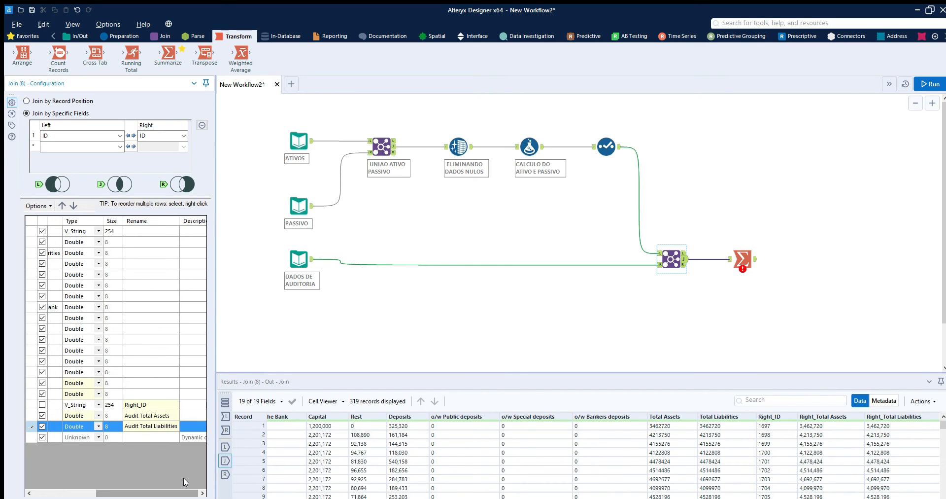
pyautogui.moveTo(183, 478)
pyautogui.mouseDown()
pyautogui.moveTo(73, 474)
pyautogui.moveTo(186, 464)
pyautogui.mouseUp()
pyautogui.click(442, 286)
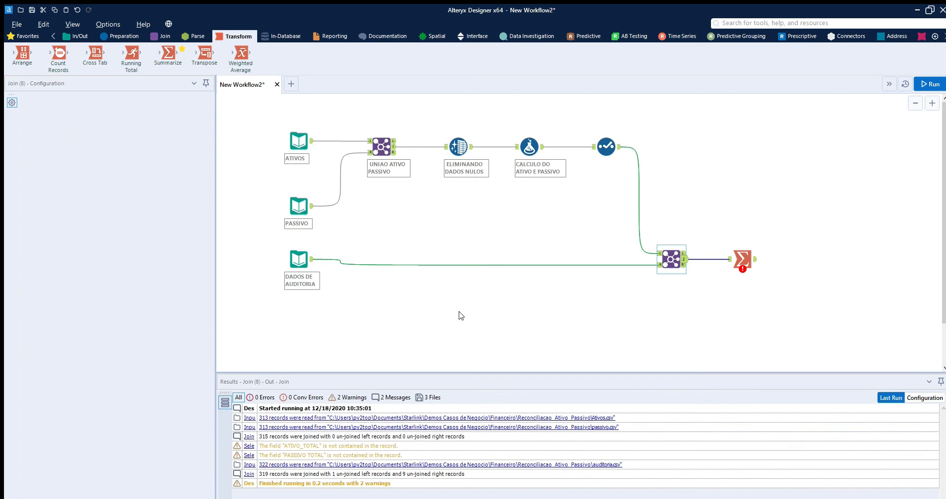
pyautogui.click(671, 259)
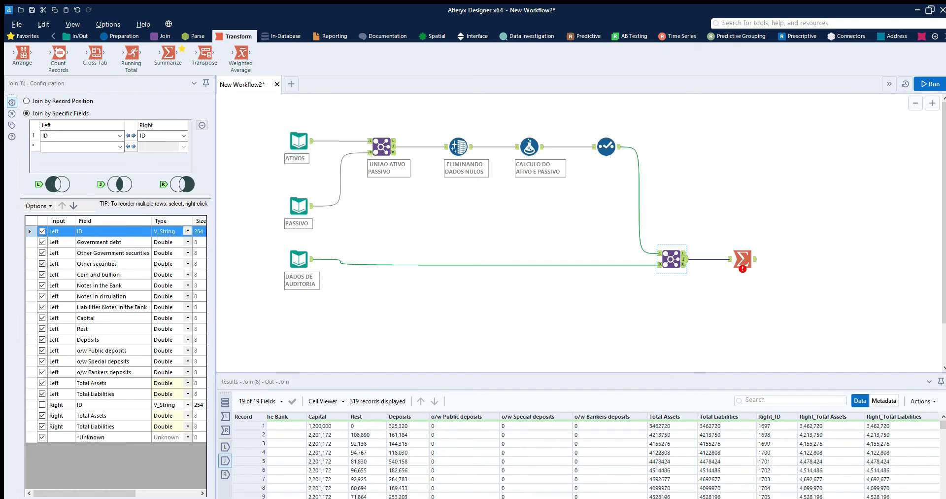
# Configure the Summarize tool to group by ID and sum the Total Assets and Total Liabilities fields.
pyautogui.click(742, 258)
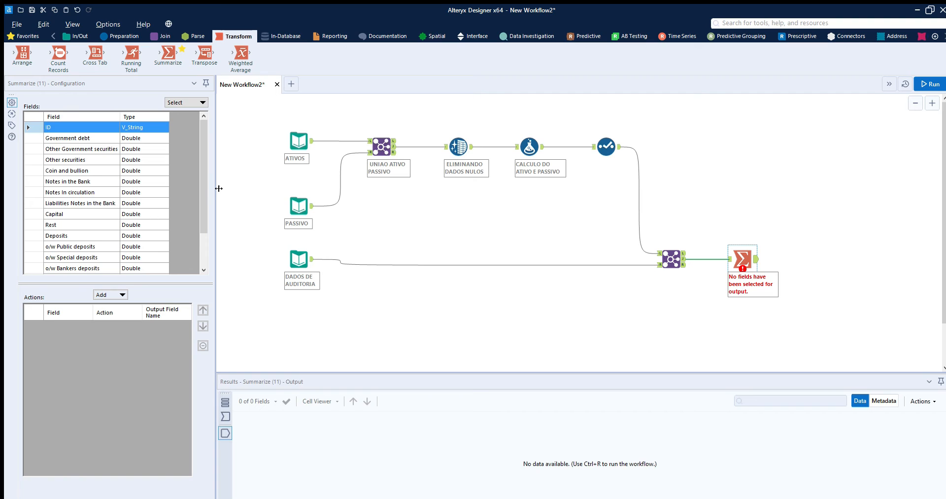
pyautogui.moveTo(202, 182); pyautogui.dragTo(200, 146)
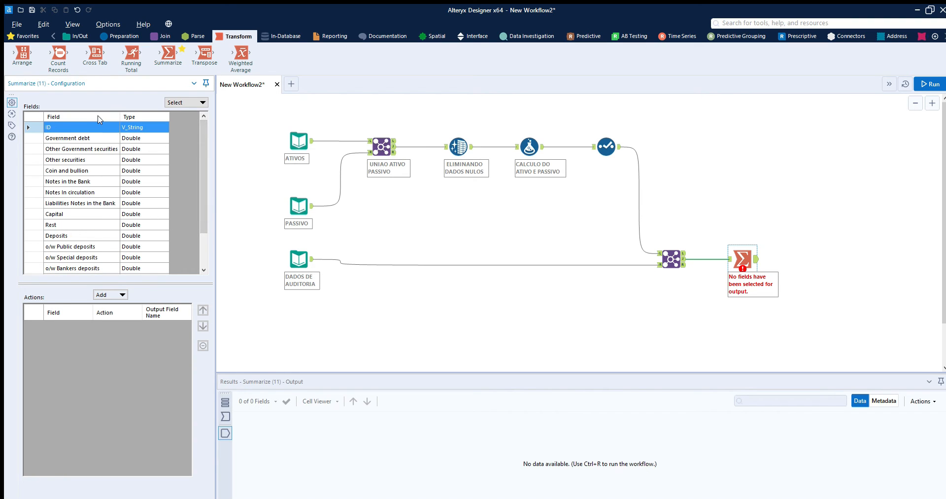
pyautogui.click(117, 294)
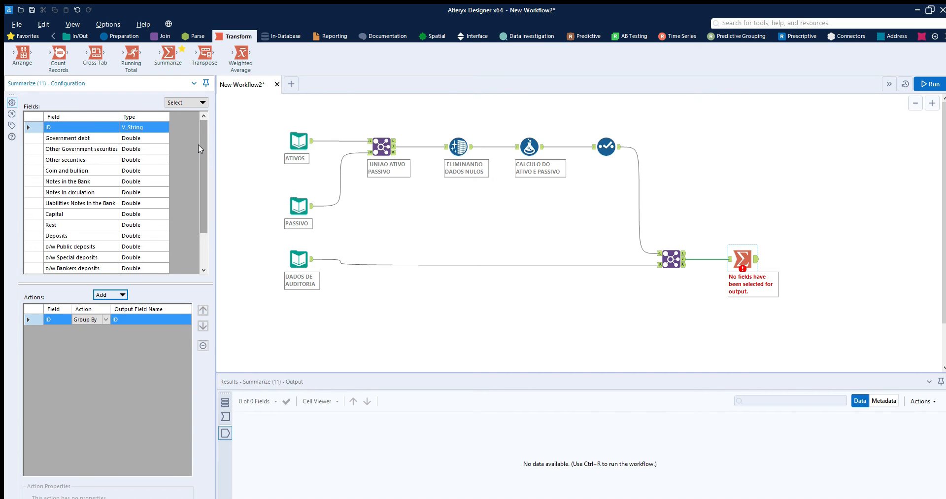
pyautogui.moveTo(198, 144); pyautogui.dragTo(191, 213)
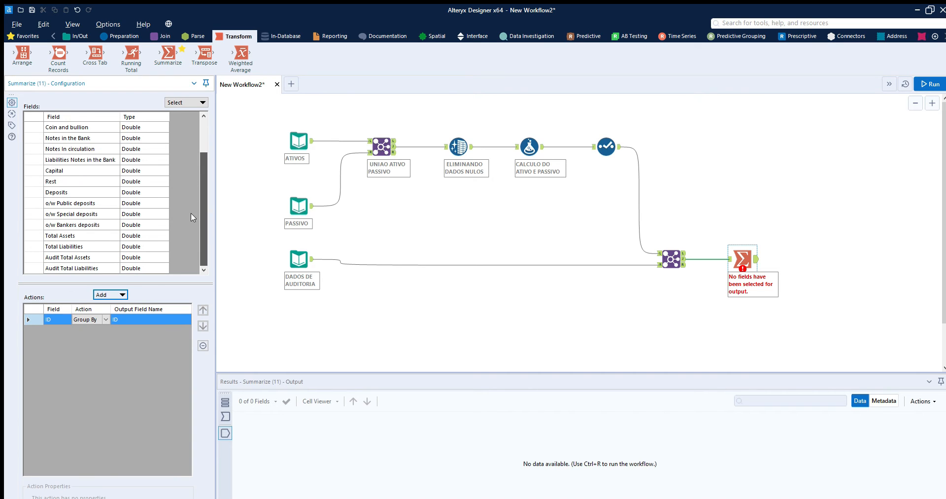
pyautogui.click(31, 234)
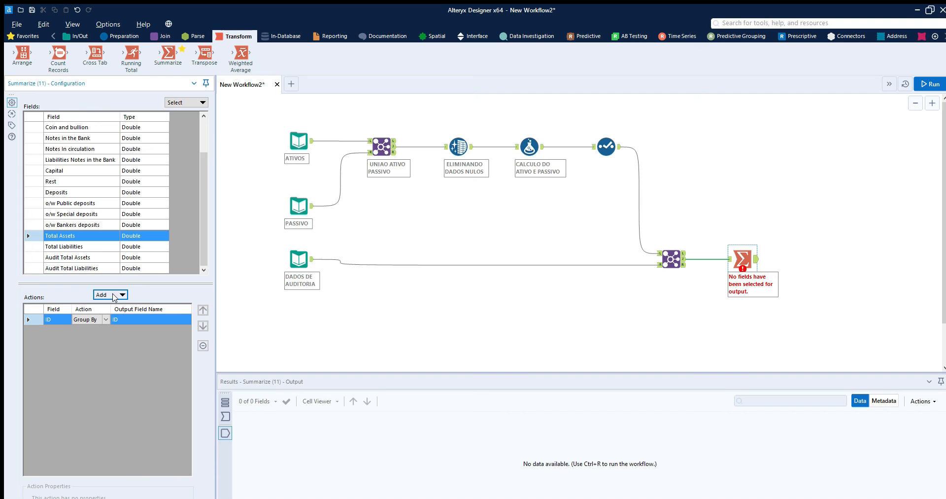
pyautogui.click(114, 300)
pyautogui.click(31, 244)
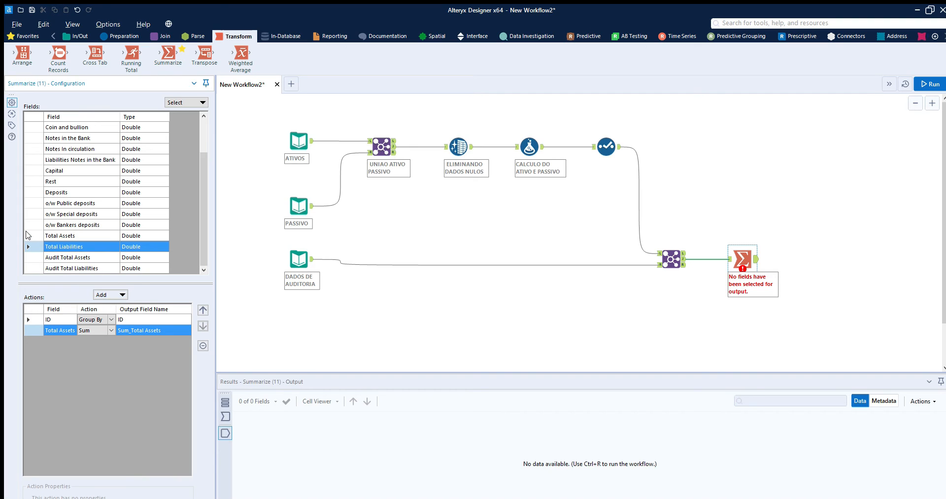
pyautogui.click(116, 300)
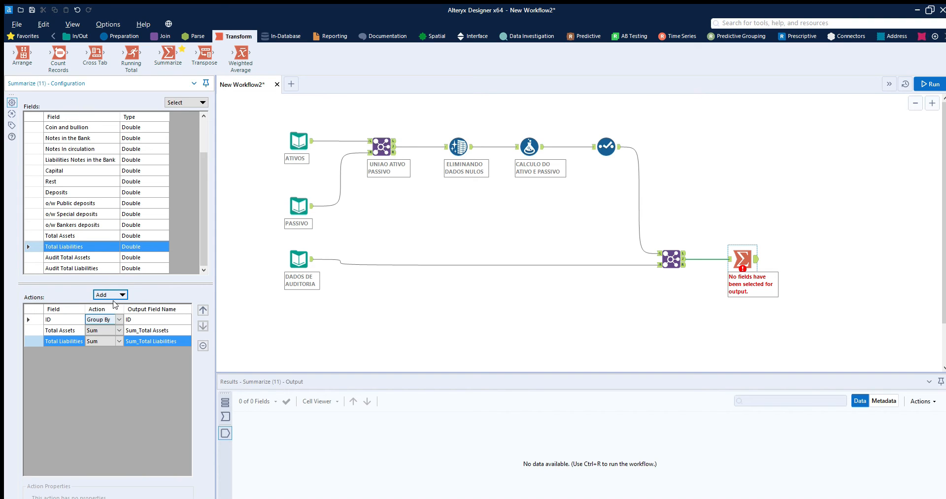
# Add sums of Audit Total Assets and Audit Total Liabilities to the Summarize tool's actions.
pyautogui.click(32, 257)
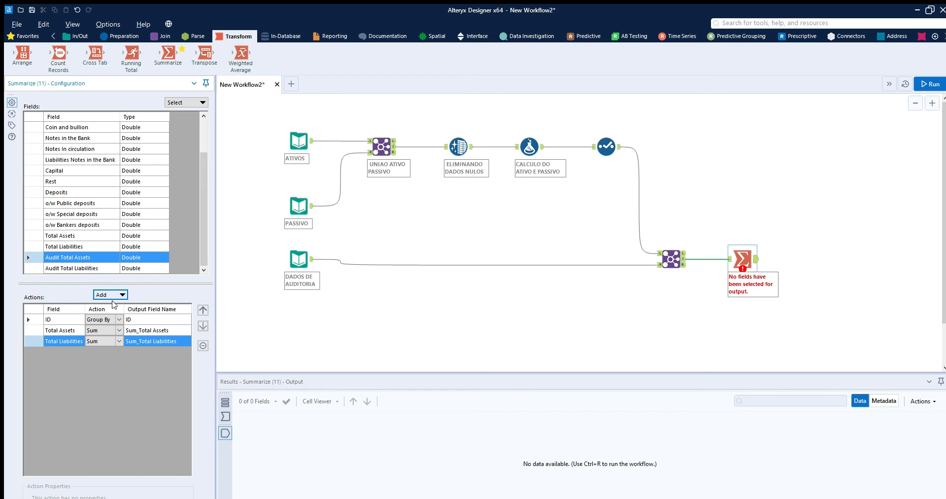
pyautogui.click(97, 297)
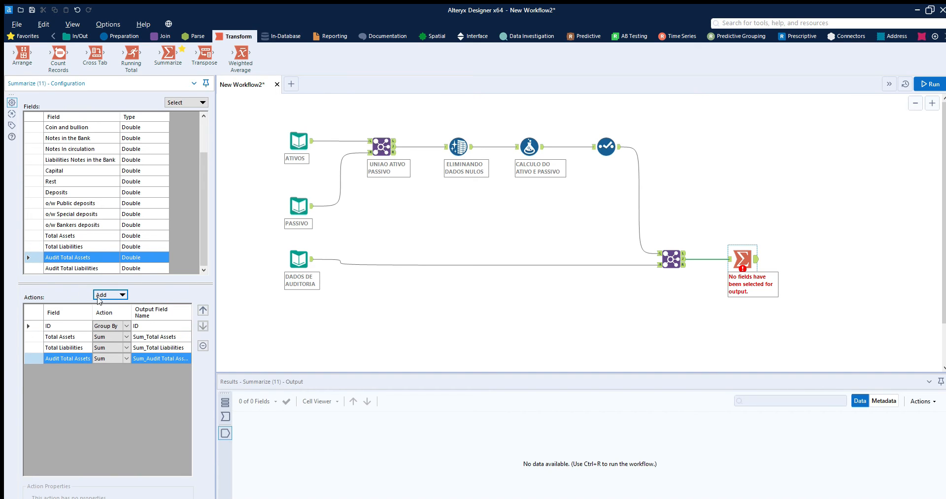
pyautogui.click(32, 267)
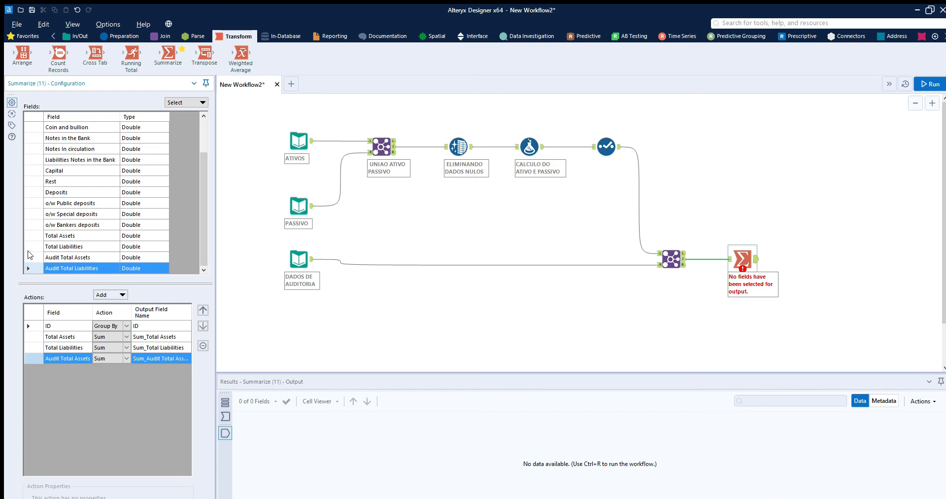
pyautogui.click(114, 299)
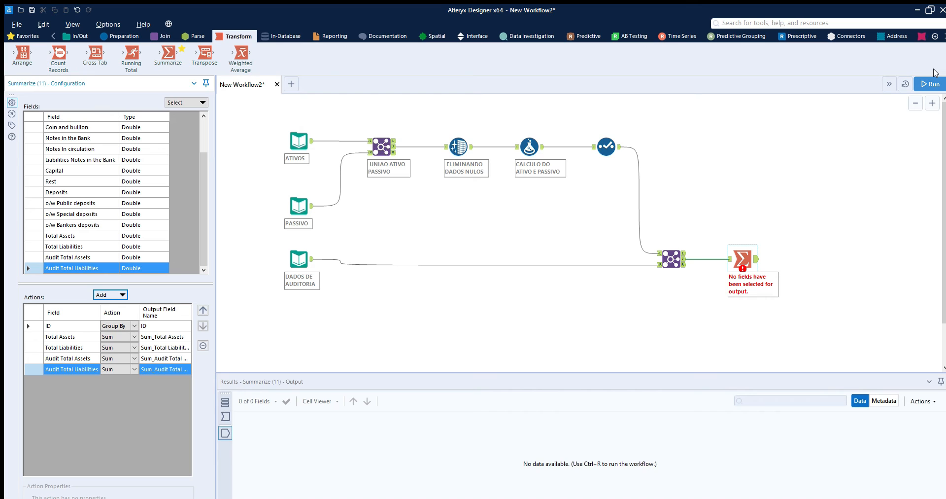
# Run the workflow and display the Summarize tool's output data.
pyautogui.click(931, 84)
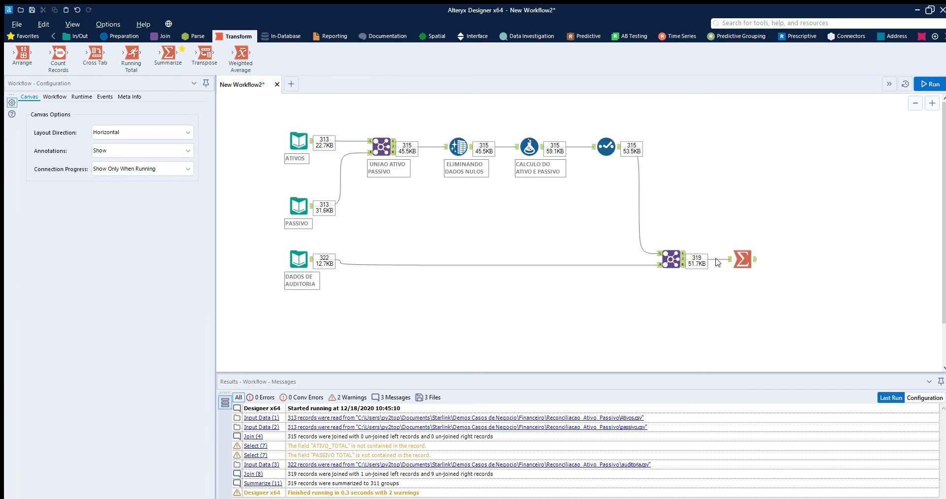
pyautogui.click(742, 259)
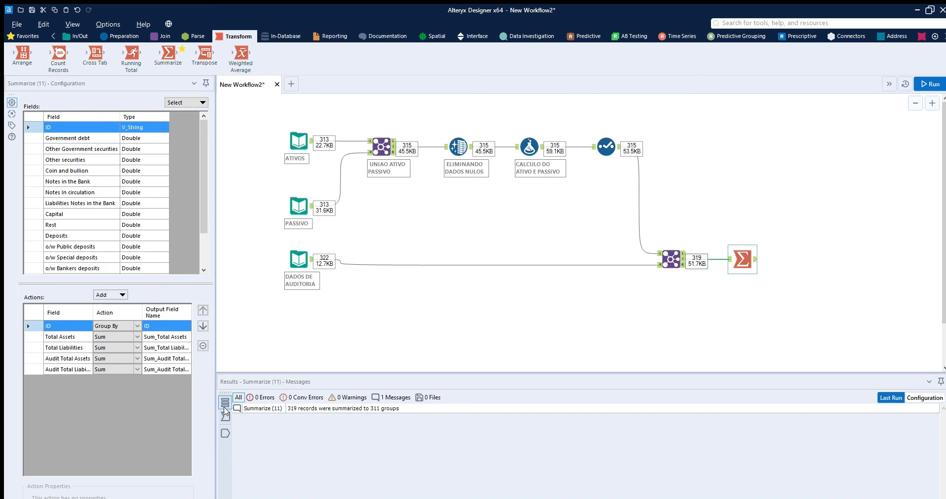
pyautogui.click(226, 432)
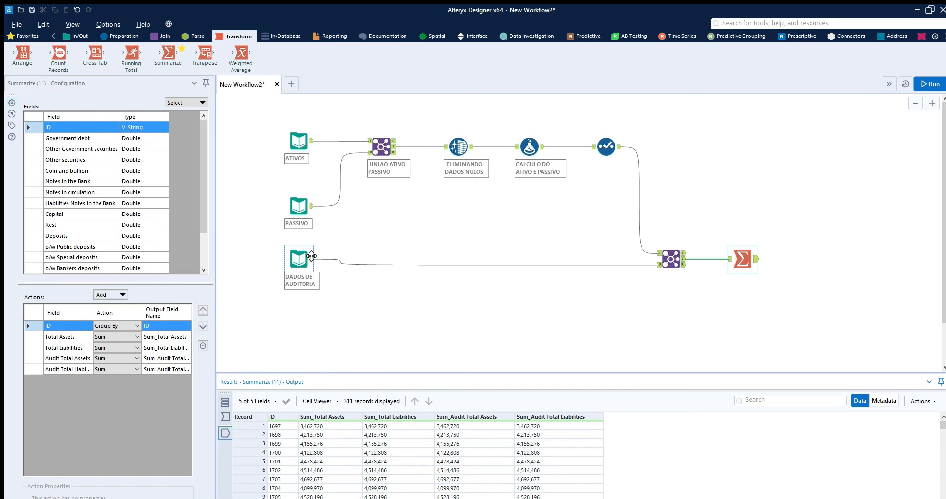
# Annotate the Select tool with "REMOVENDO CAMPOS DESNECESSARIOS".
pyautogui.click(606, 146)
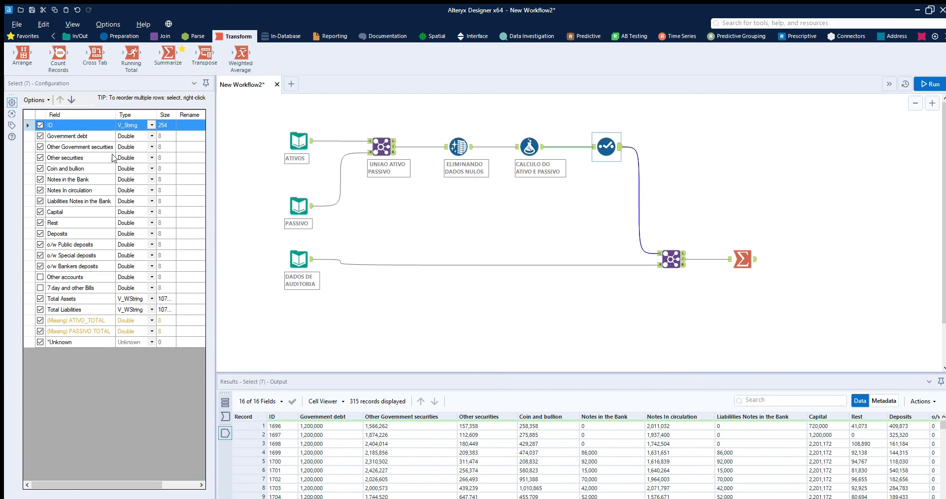
pyautogui.click(11, 125)
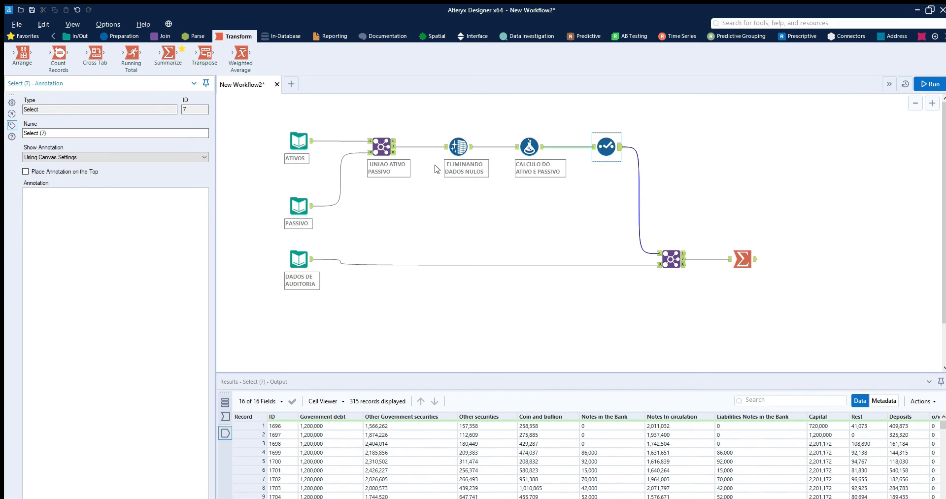
pyautogui.click(109, 191)
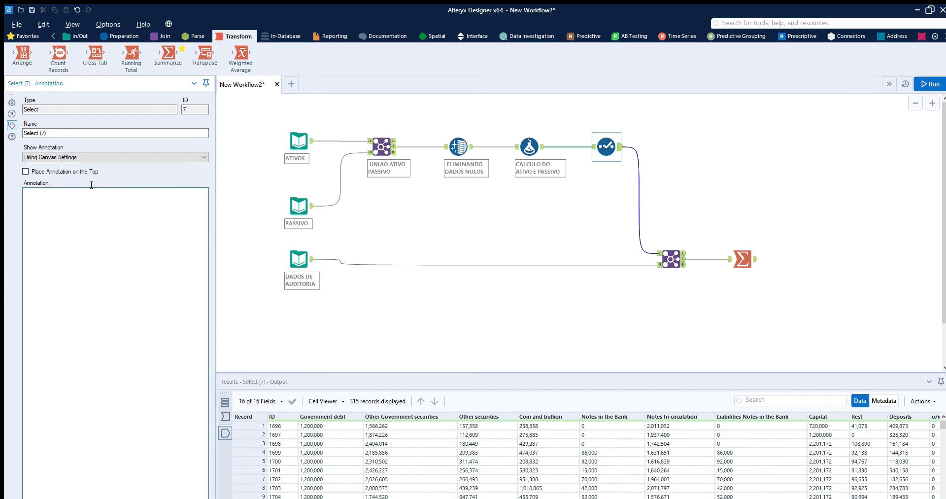
pyautogui.write('REMOVENDO CAMPOS DESNECESSARIOS')
# Annotate the second Join tool with "JUNTANDO COM DADOS DA AUDITORIA".
pyautogui.click(672, 259)
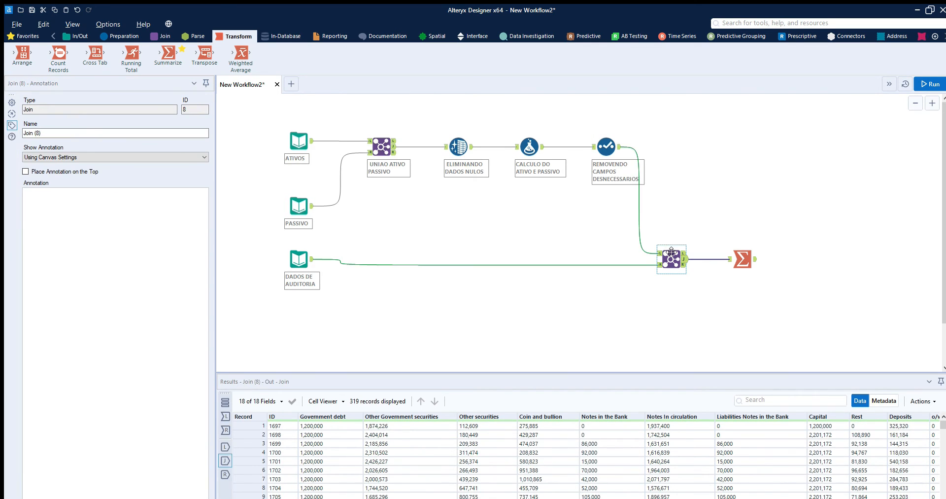
pyautogui.click(102, 188)
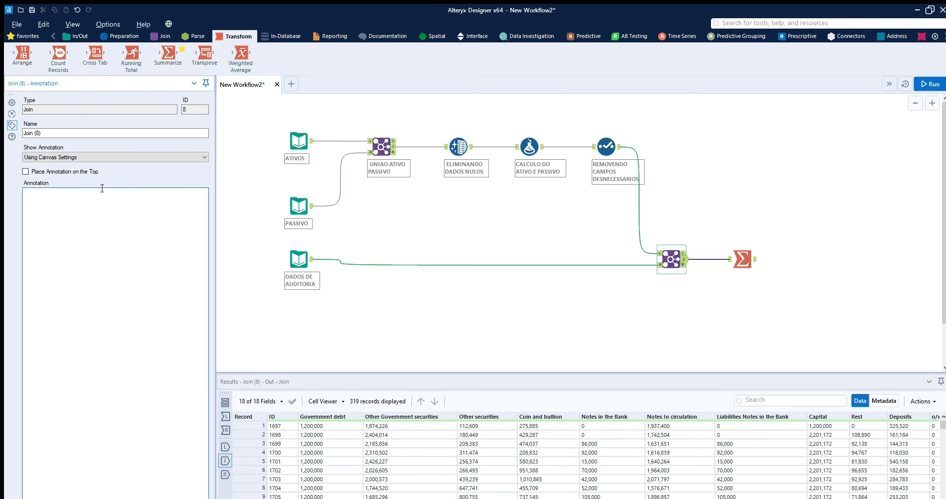
pyautogui.write('JUNTANDO COM DADOS DA AUDITORIA')
# Annotate the Summarize tool with "SUMARIZANDO ATIVO E PASSIVO COM AUDITORIA" and reopen its configuration.
pyautogui.click(743, 257)
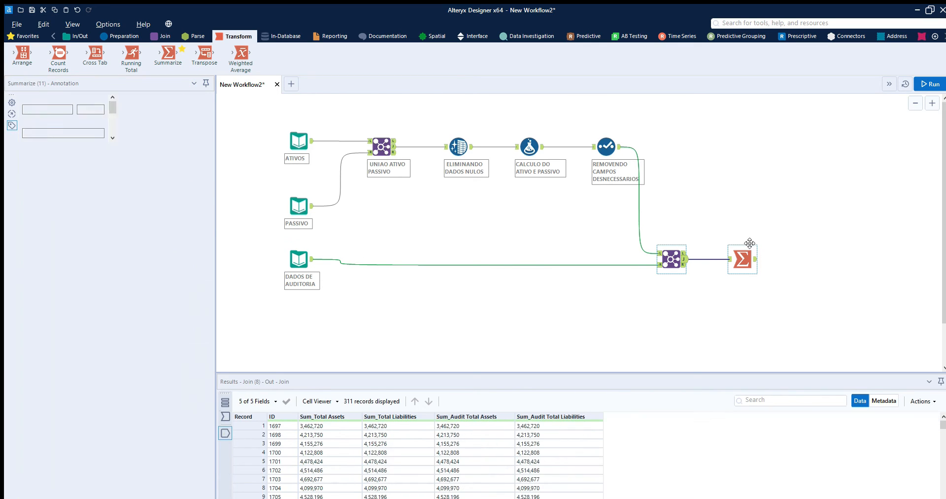
pyautogui.click(113, 184)
pyautogui.write('SUM')
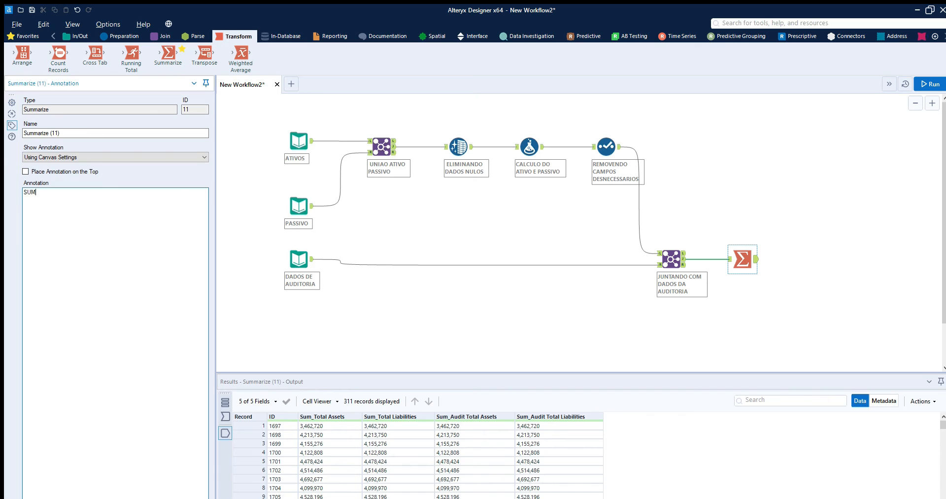
pyautogui.write('ARIZANDO ATIVO E PASSIVO COM AUDITORIA')
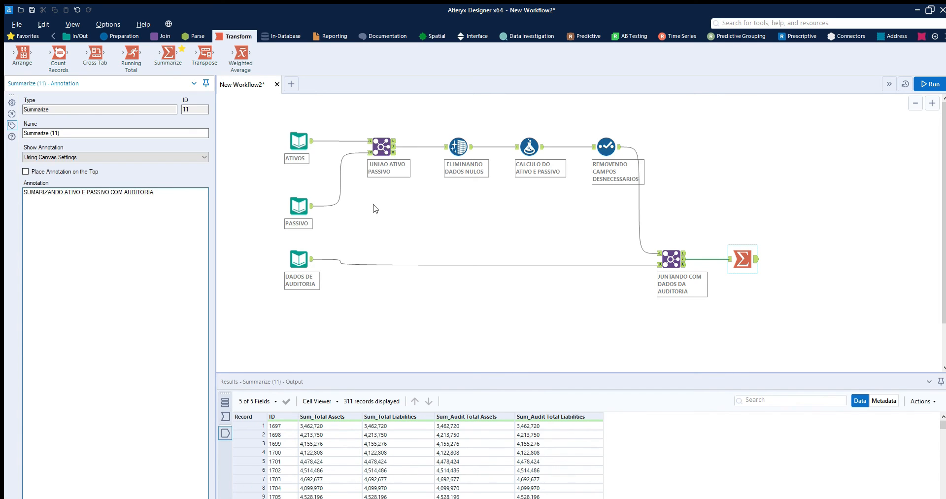
pyautogui.click(536, 274)
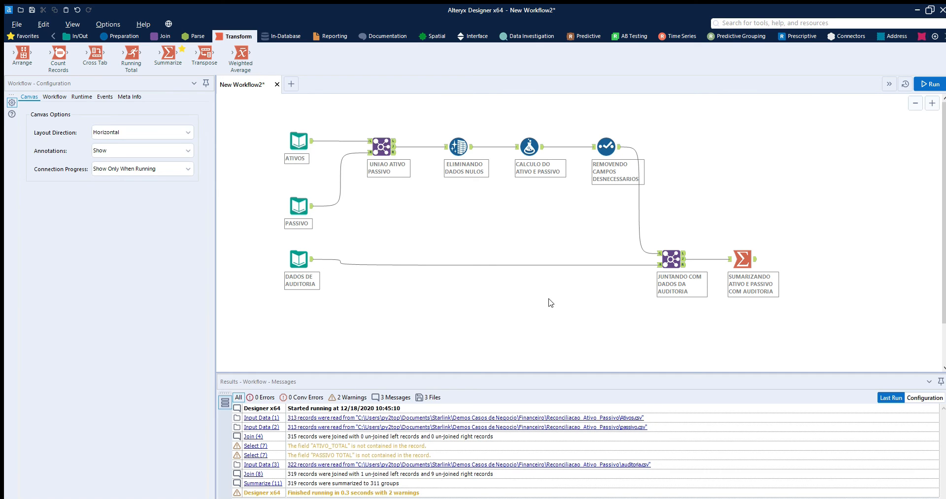
pyautogui.click(742, 258)
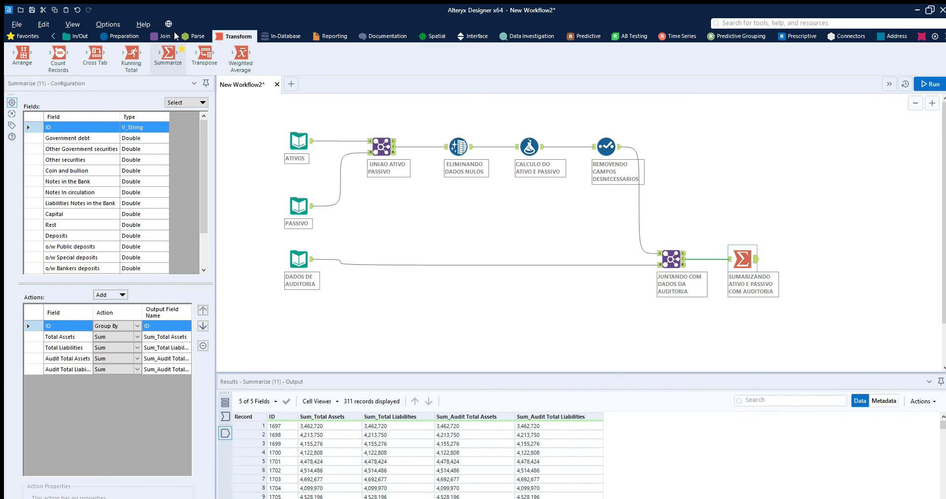
# Add a Formula tool after Summarize with new column Asset_Recon_Flag: IF [Sum_Total Assets] = [Sum_Audit Total Assets] THEN 'Y' ELSE 'N' ENDIF.
pyautogui.click(121, 36)
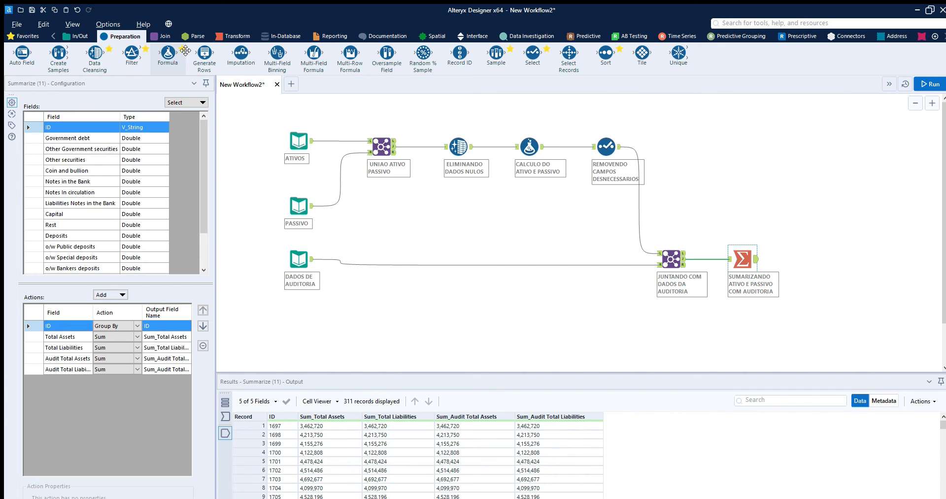
pyautogui.moveTo(168, 51); pyautogui.dragTo(822, 260)
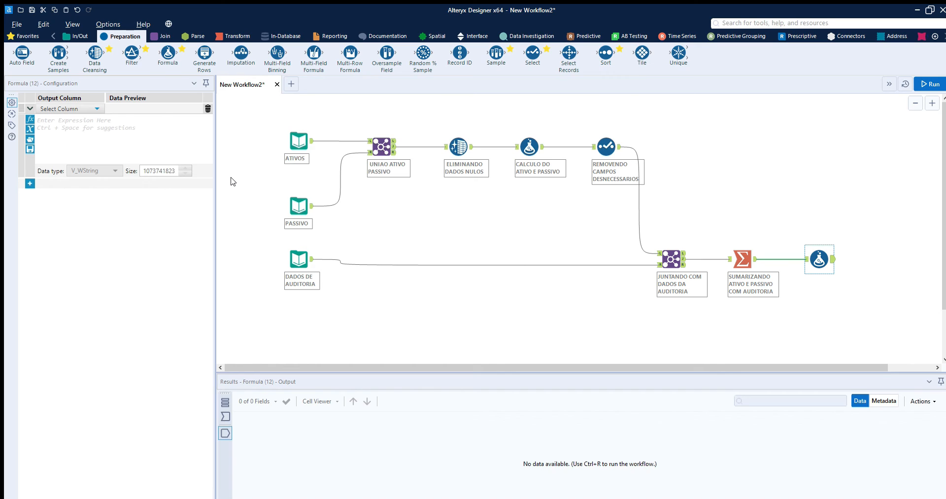
pyautogui.click(97, 108)
pyautogui.click(78, 116)
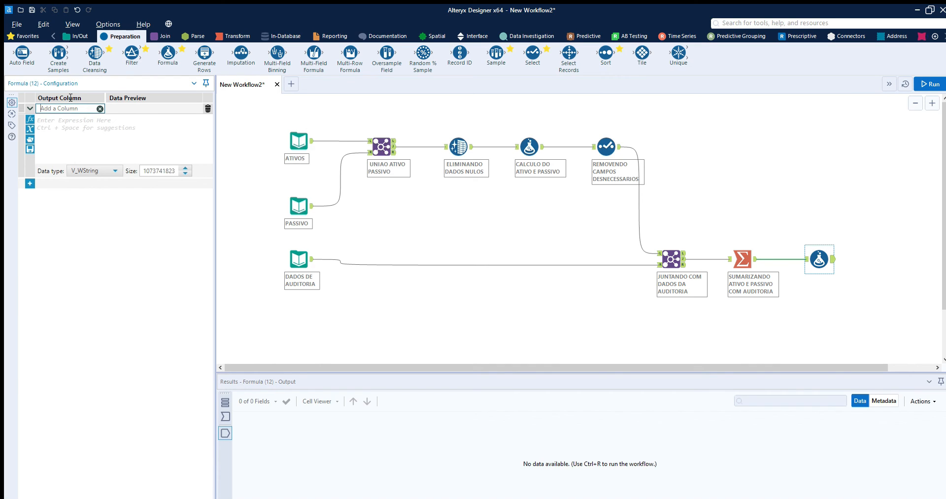
pyautogui.write('Asse')
pyautogui.press('BackSpace')
pyautogui.write('ses')
pyautogui.moveTo(41, 108); pyautogui.dragTo(89, 109)
pyautogui.press('Home')
pyautogui.press('BackSpace')
pyautogui.click(92, 126)
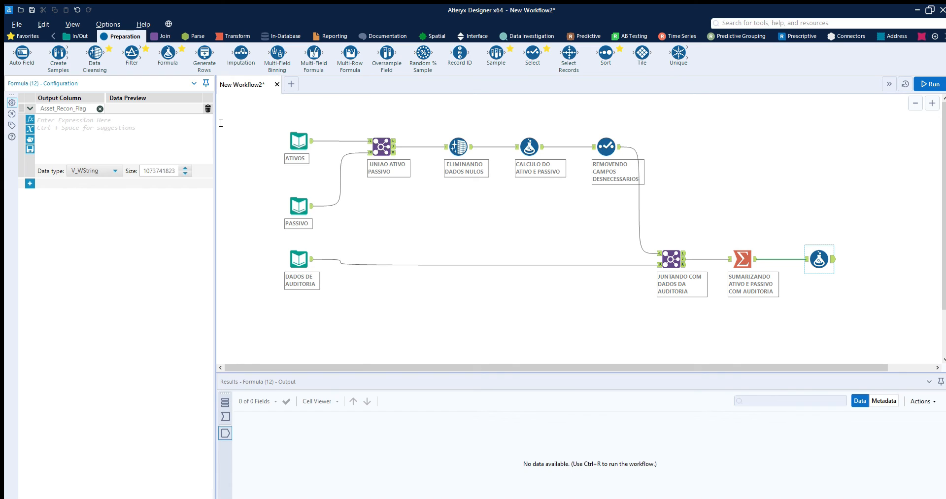
pyautogui.write("IF [Sum_Total Assets] = [Sum_Audit Total Assets] THEN 'Y' ELSE 'N' ENDIF")
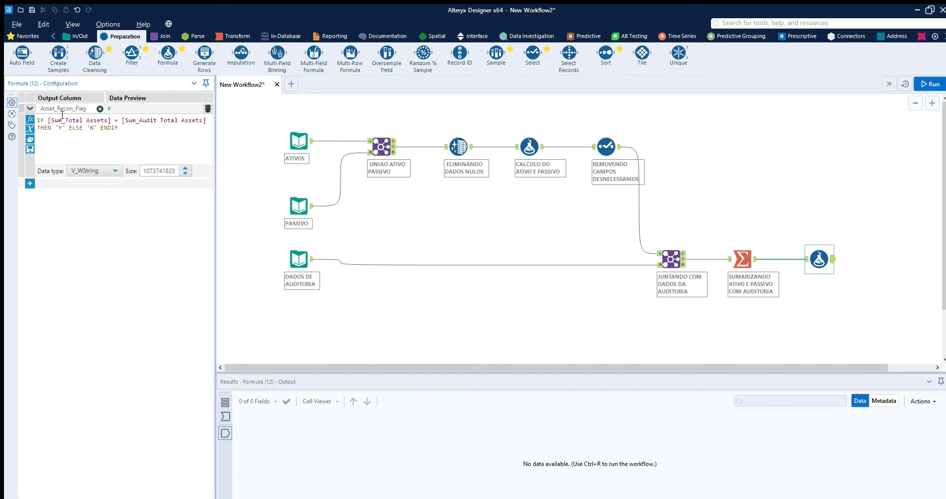
pyautogui.moveTo(63, 127); pyautogui.dragTo(58, 127)
# Add a second formula column Liab_Recon_Flag: IF [Sum_Total Liabilities] = [Sum_Audit Total Liabilities] THEN 'Y' ELSE 'N' ENDIF.
pyautogui.click(29, 183)
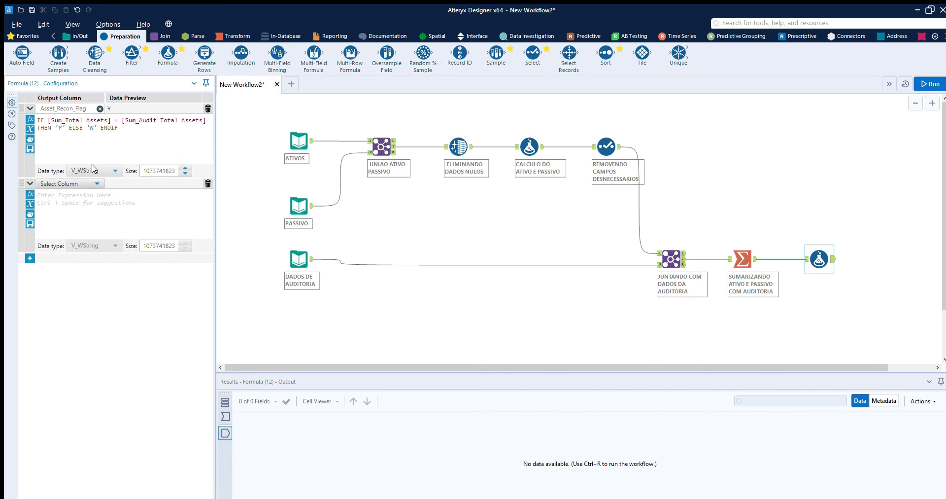
pyautogui.click(81, 183)
pyautogui.click(74, 194)
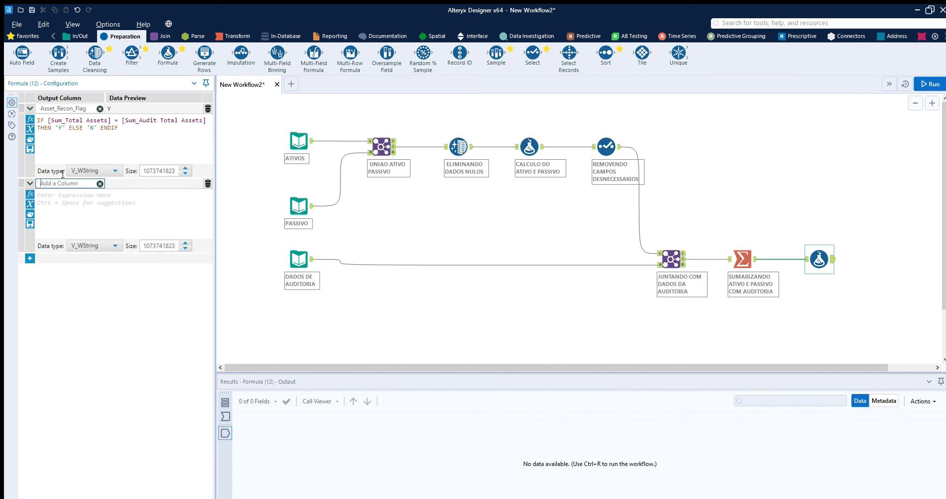
pyautogui.write('Liab_Recon_Flag')
pyautogui.press('Tab')
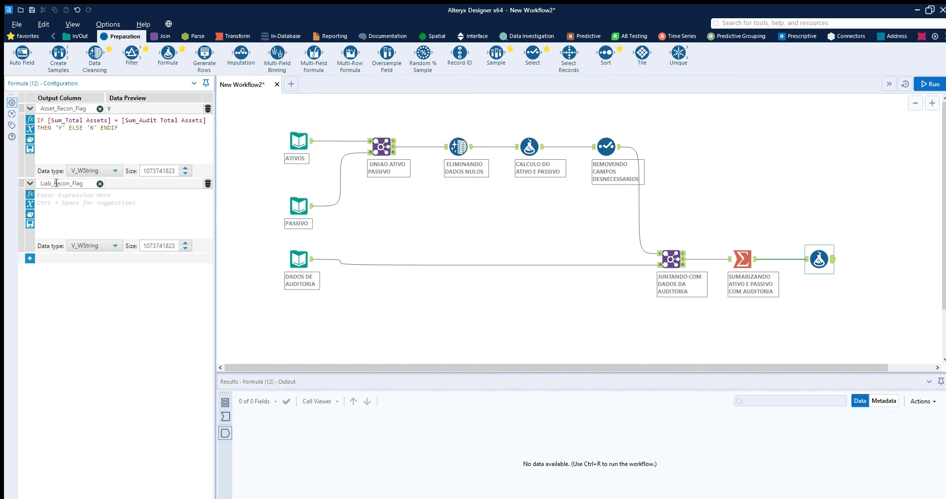
pyautogui.write("IF [Sum_Total Liabilities] = [Sum_Audit Total Liabilities] THEN 'Y' ELSE 'N' ENDIF")
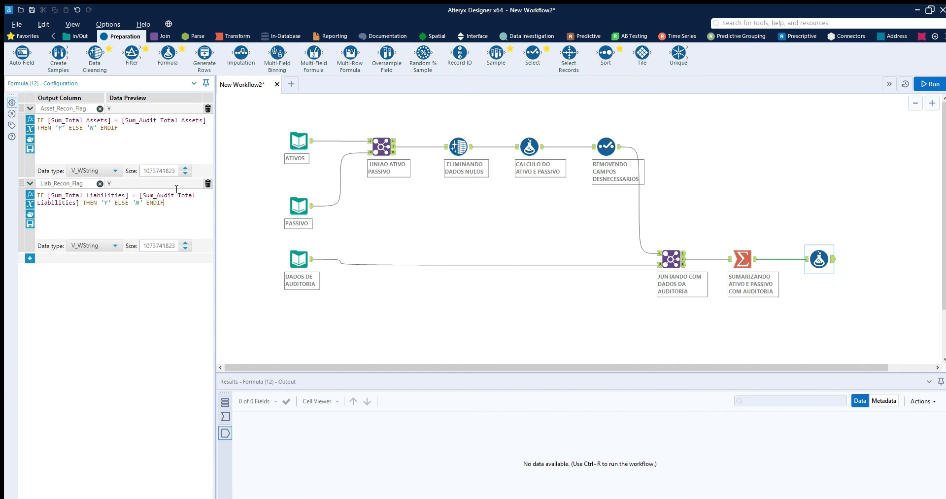
pyautogui.doubleClick(105, 202)
# Add a third formula column Recon_Flag: IF [Asset_Recon_Flag] = 'Y' AND [Liab_Recon_Flag] = 'Y' THEN 'Y' ELSE 'N' ENDIF.
pyautogui.click(29, 258)
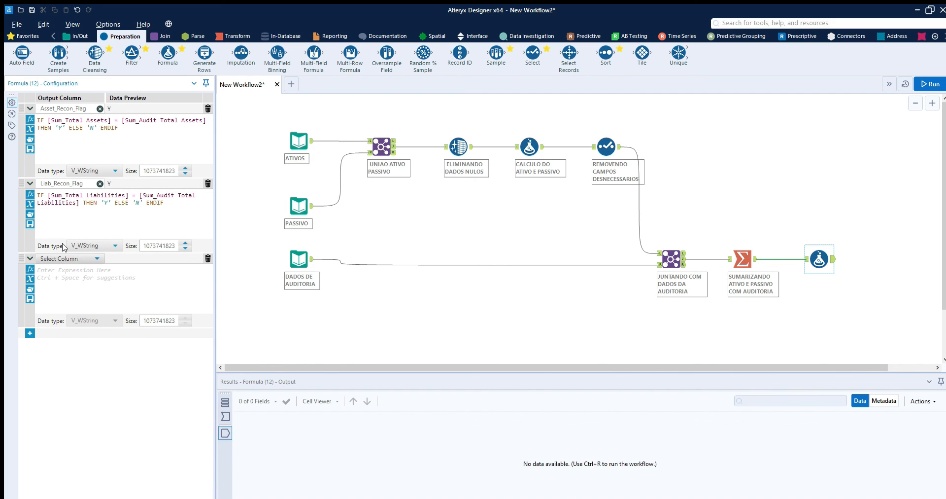
pyautogui.click(68, 269)
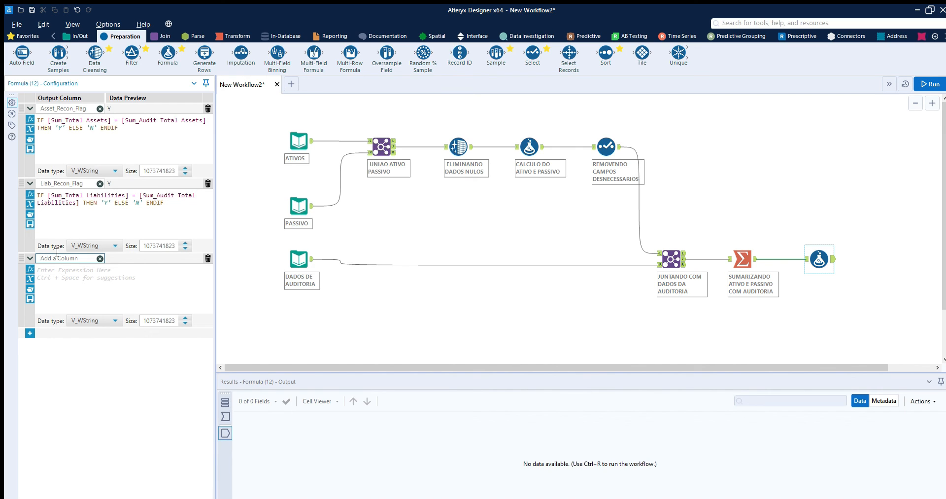
pyautogui.write('Recon_Flag')
pyautogui.press('Tab')
pyautogui.write("IF [Asset_Recon_Flag] = 'Y' AND [Liab_Recon_Flag] = 'Y' THEN 'Y' ELSE 'N' ENDIF")
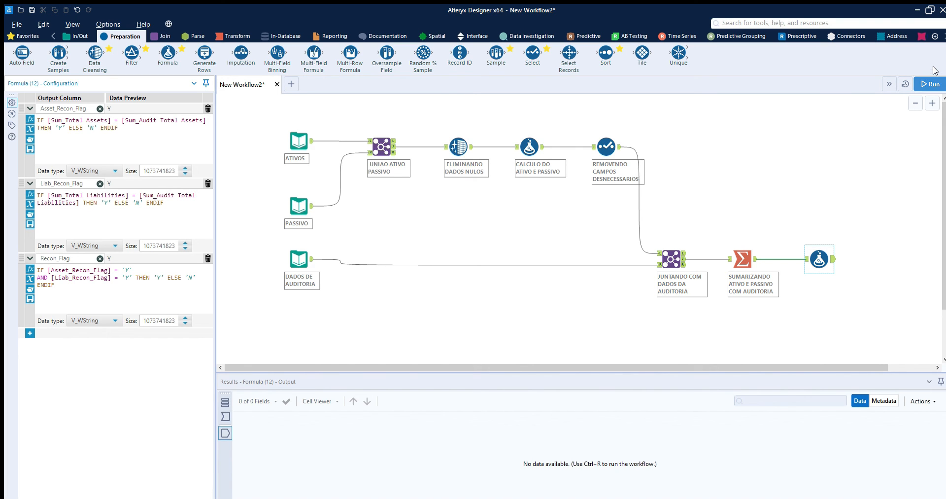
# Run the workflow and examine the three reconciliation flag columns in the new Formula tool's output data.
pyautogui.click(931, 84)
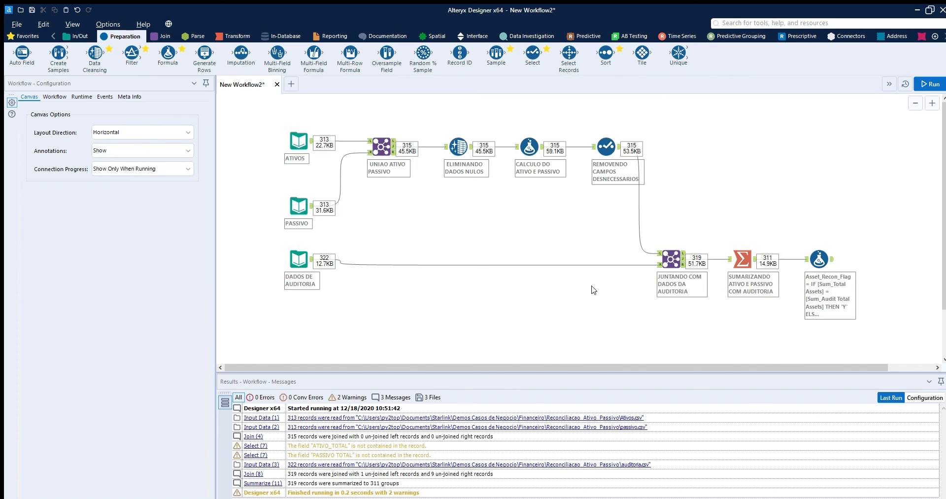
pyautogui.click(822, 250)
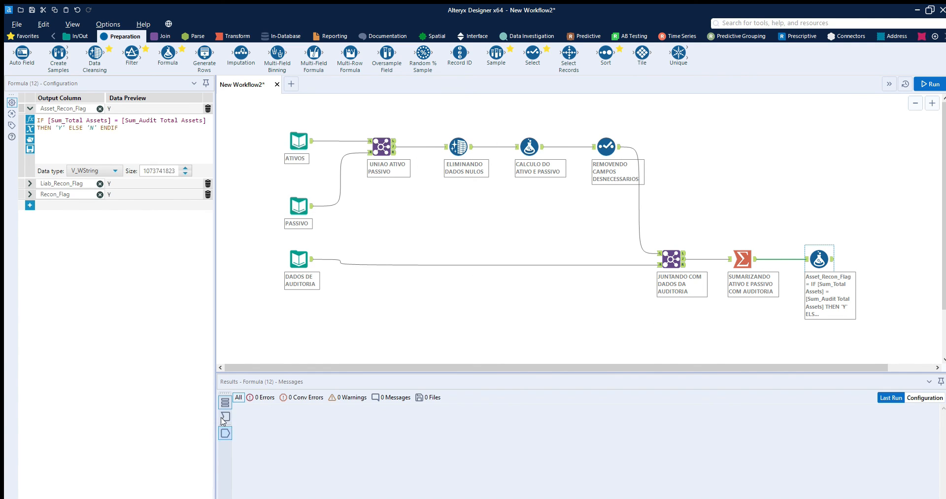
pyautogui.click(225, 433)
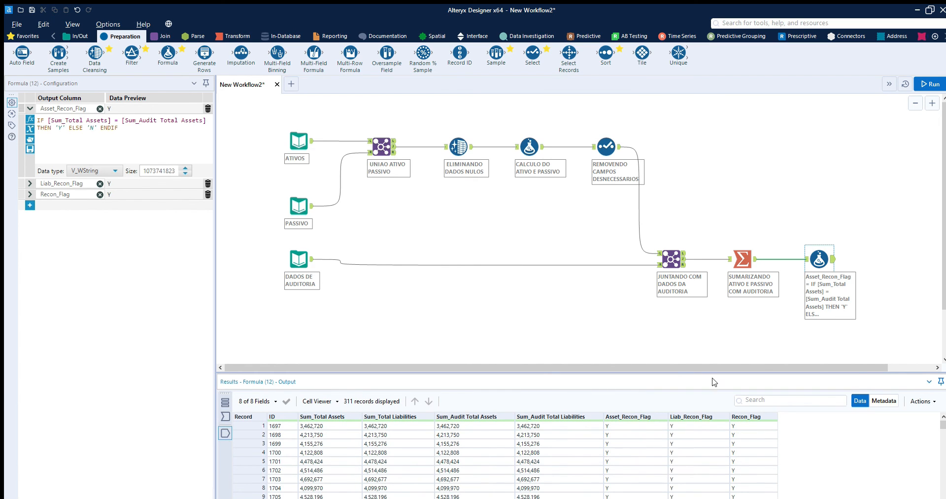
pyautogui.moveTo(631, 372); pyautogui.dragTo(630, 323)
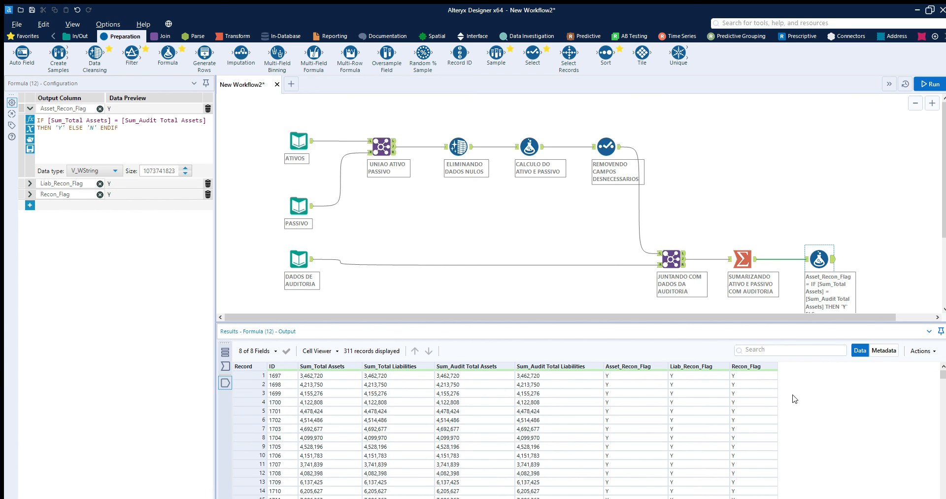
pyautogui.scroll(-7, 787, 400)
pyautogui.scroll(-20, 787, 400)
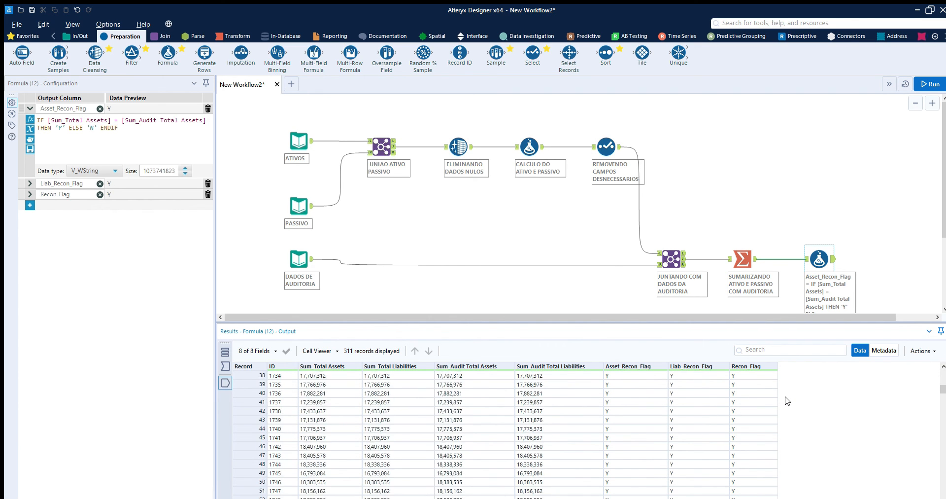
pyautogui.scroll(-20, 786, 399)
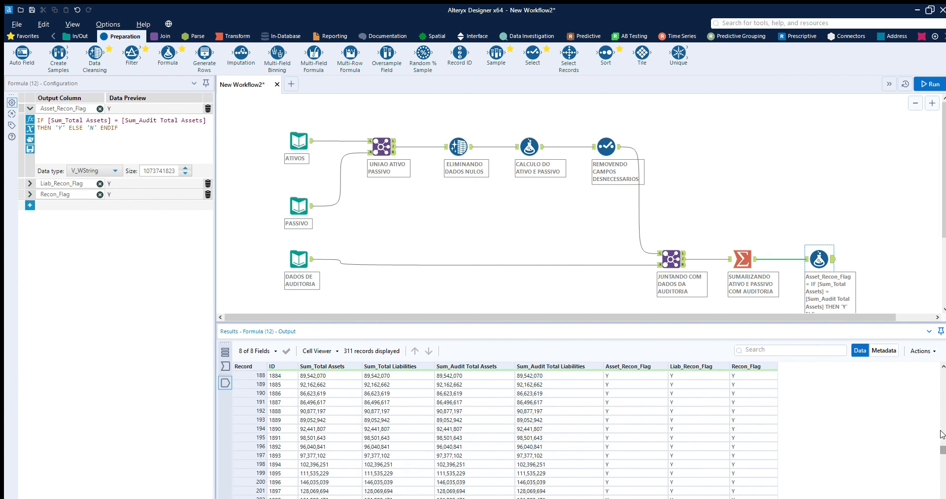
pyautogui.moveTo(943, 449); pyautogui.dragTo(944, 357)
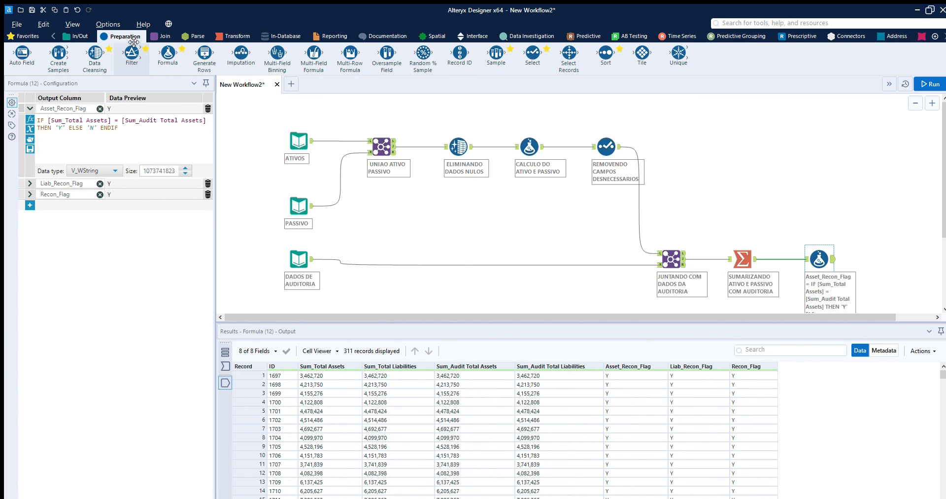
# Add a Filter tool after the reconciliation Formula tool with the basic condition Recon_Flag Equals N.
pyautogui.moveTo(133, 43); pyautogui.dragTo(891, 257)
pyautogui.moveTo(815, 317); pyautogui.dragTo(912, 299)
pyautogui.click(709, 244)
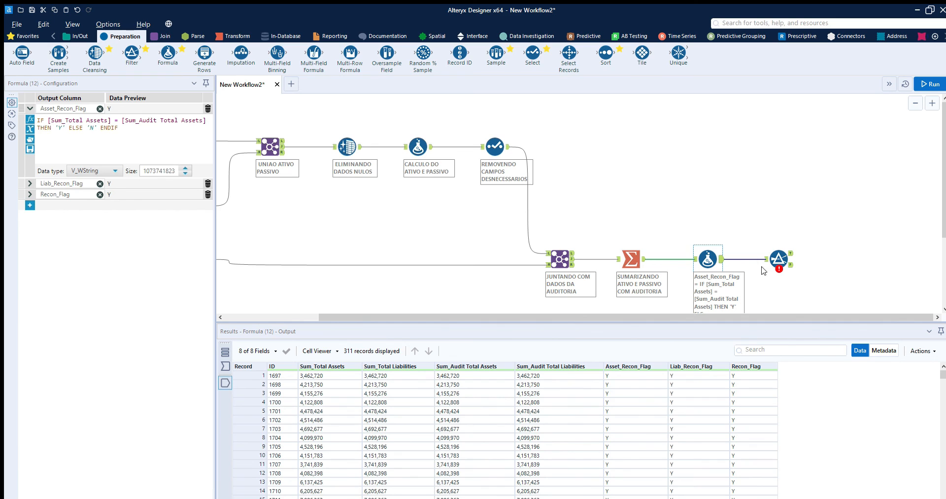
pyautogui.click(779, 258)
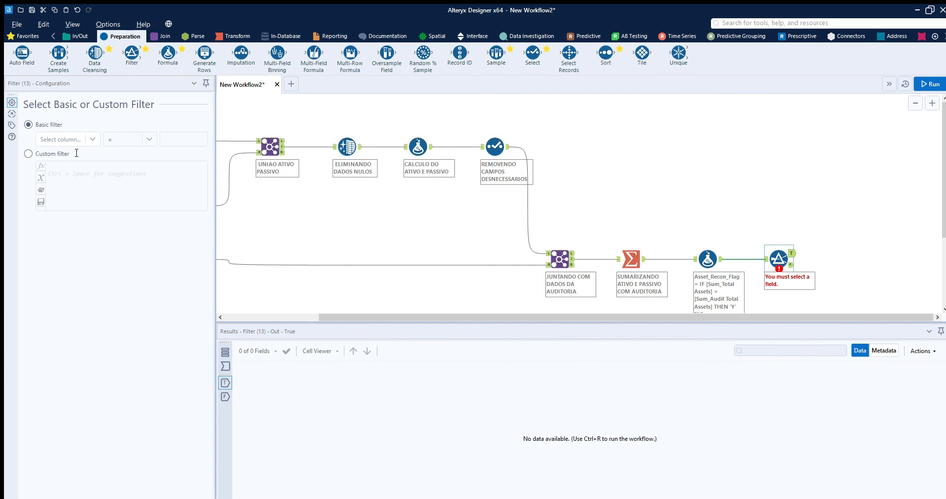
pyautogui.click(91, 139)
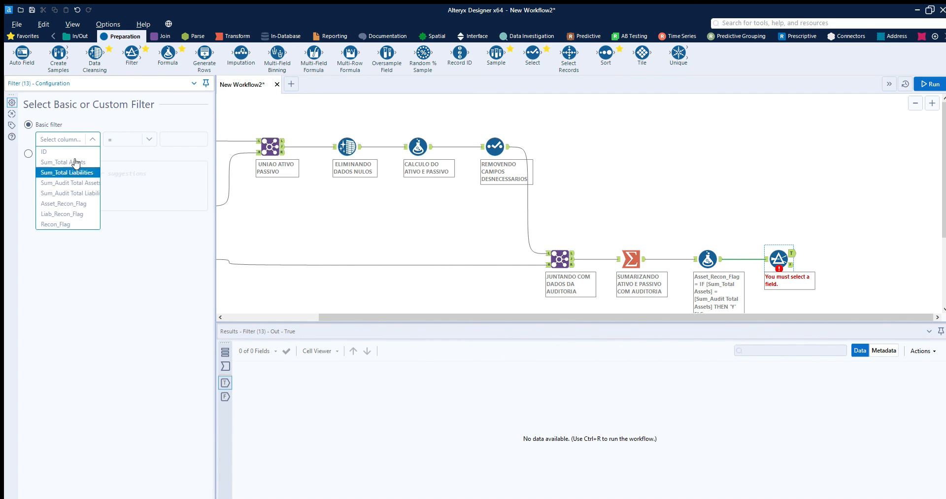
pyautogui.click(56, 224)
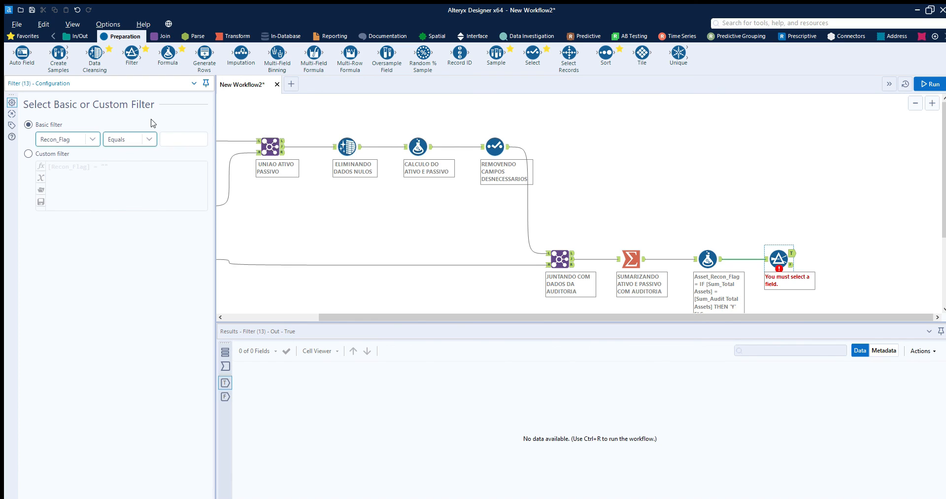
pyautogui.press('Tab')
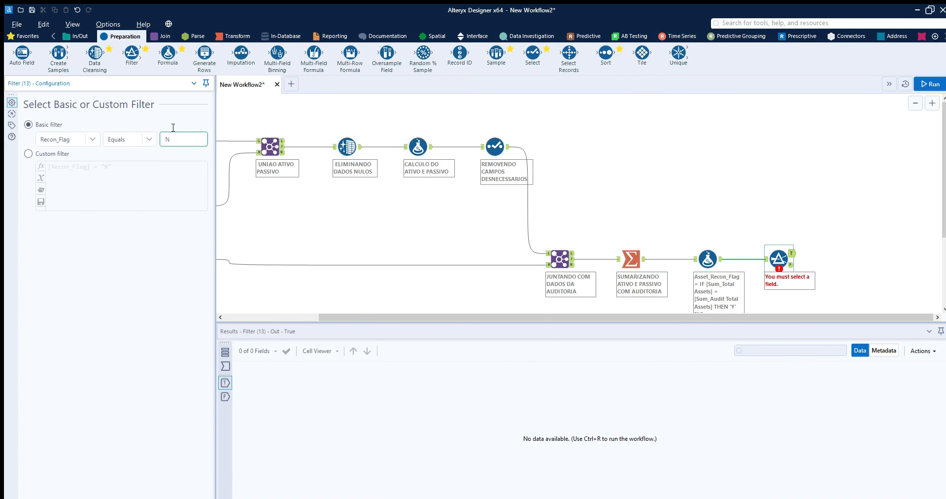
# Run the workflow and compare the records in the Filter tool's True and False outputs.
pyautogui.click(933, 80)
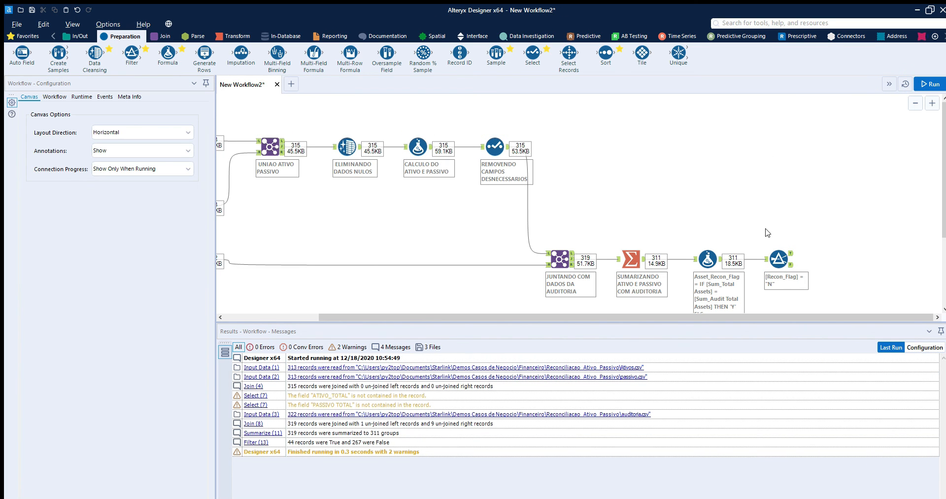
pyautogui.click(780, 249)
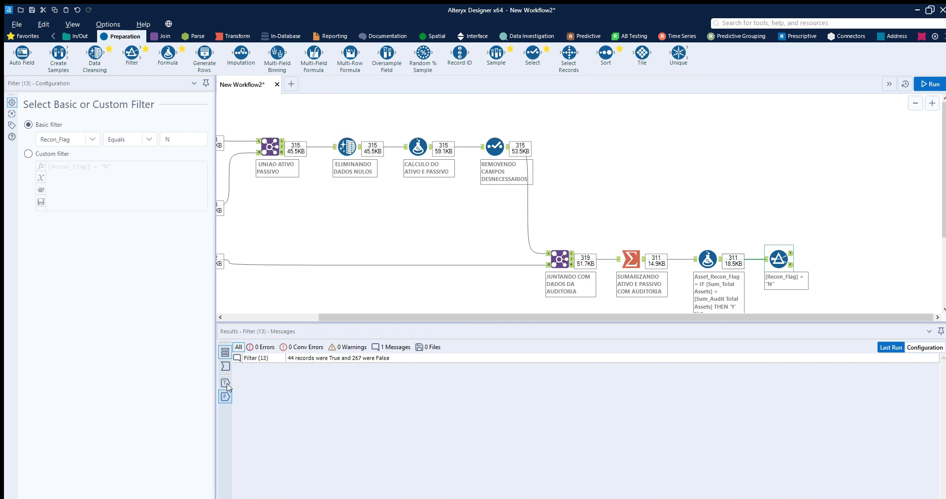
pyautogui.click(225, 383)
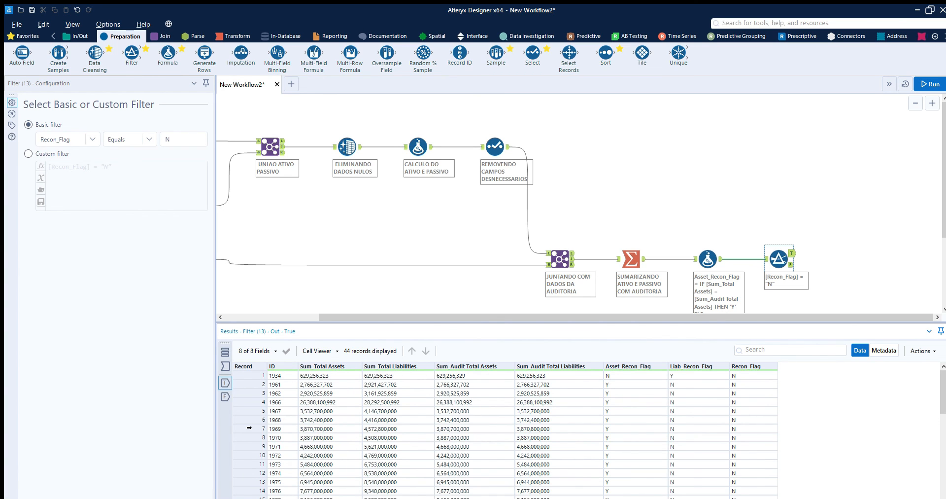
pyautogui.click(226, 396)
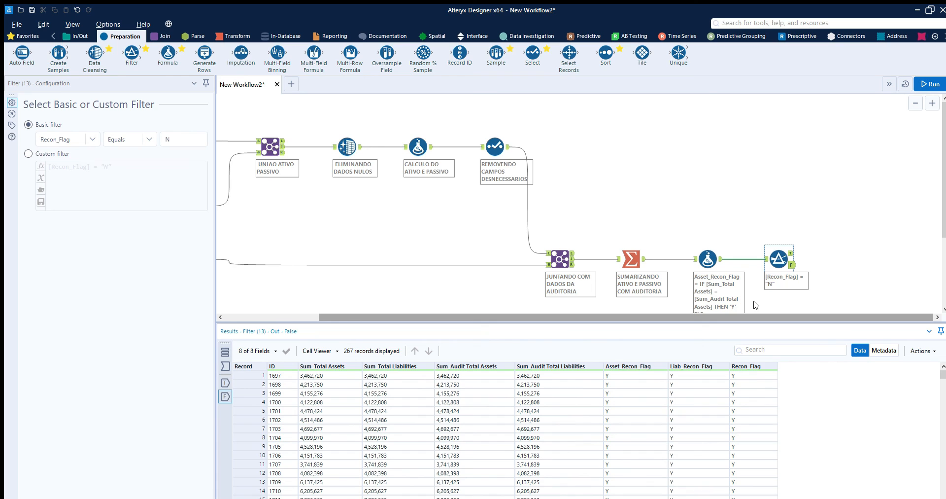
pyautogui.click(223, 386)
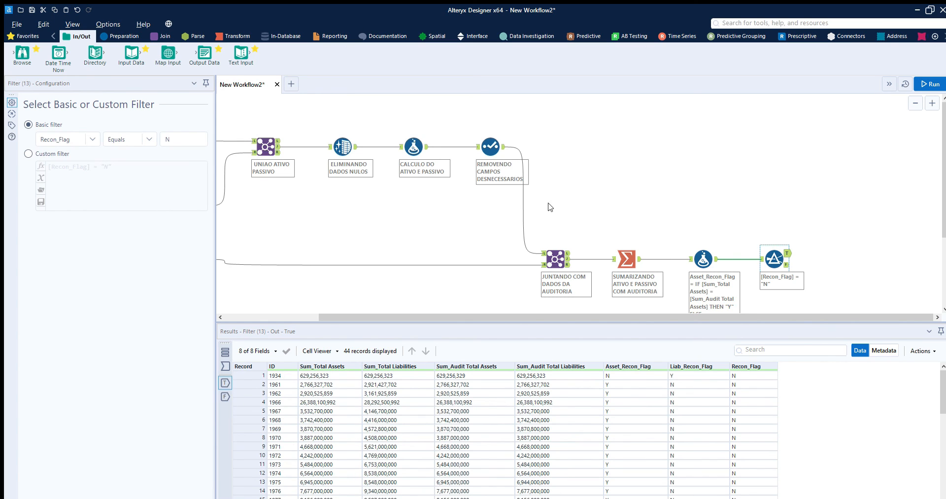
# Connect an Output Data tool to the Filter's False output and set it to write a new Tableau Data Extract (*.tde) file.
pyautogui.moveTo(204, 45); pyautogui.dragTo(846, 263)
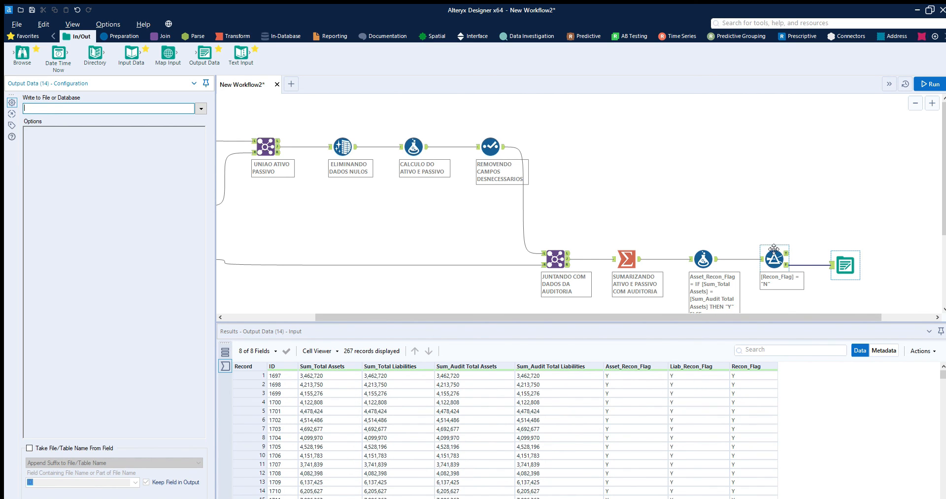
pyautogui.click(849, 257)
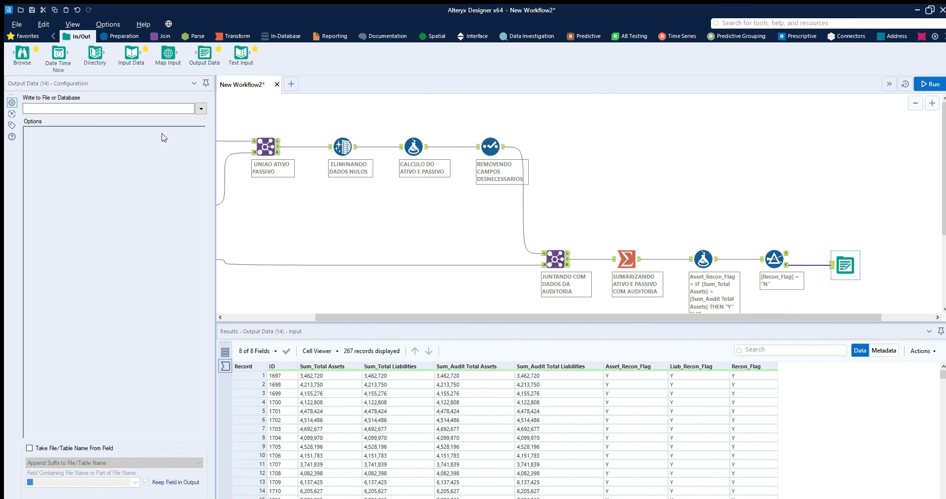
pyautogui.click(197, 98)
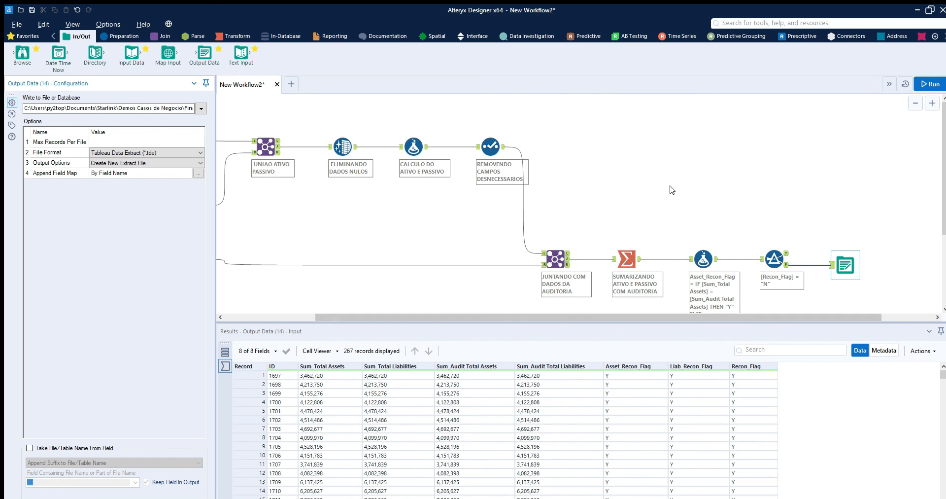
# Replace the annotation of the Formula tool that follows the audit Summarize tool with RECONCILIACAO FINAL.
pyautogui.moveTo(559, 317); pyautogui.dragTo(509, 303)
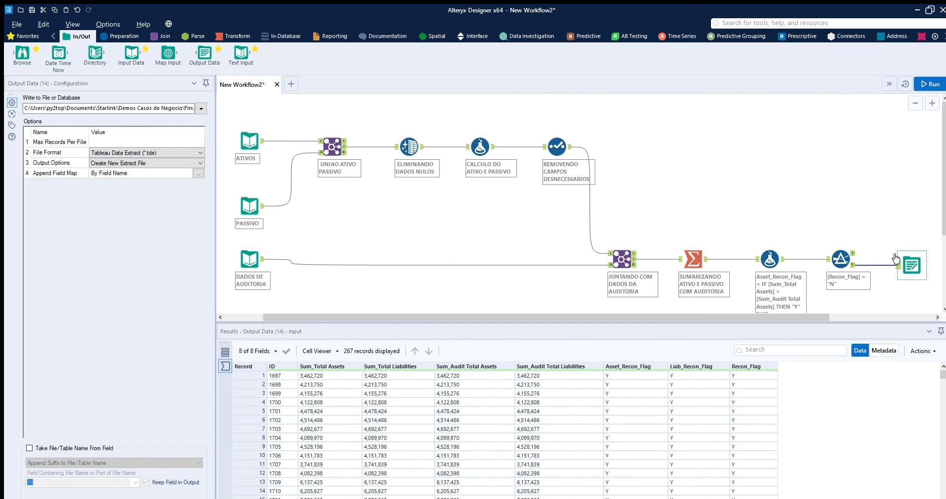
pyautogui.click(770, 253)
pyautogui.click(12, 125)
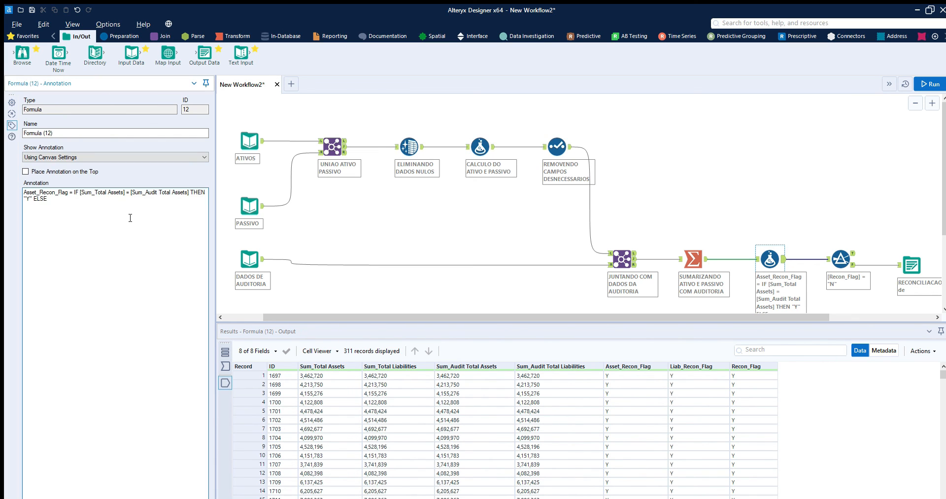
pyautogui.moveTo(47, 198); pyautogui.dragTo(12, 180)
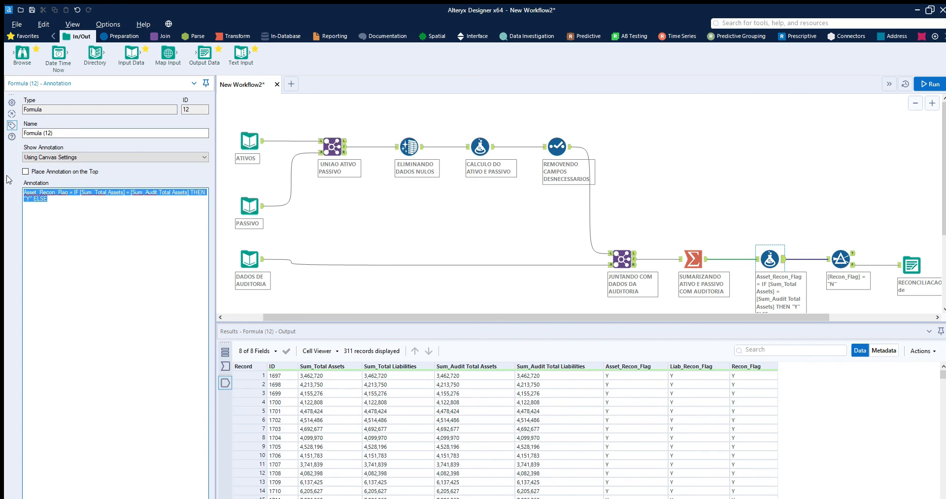
pyautogui.write('RECONCILIACAO FINAL')
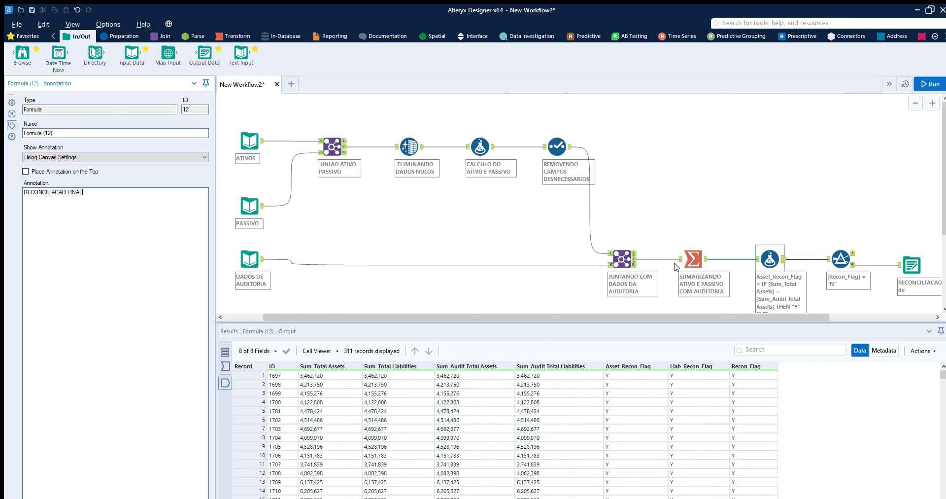
# Annotate the Recon_Flag Filter tool as VERIFICACAO DOS CASOS.
pyautogui.click(843, 250)
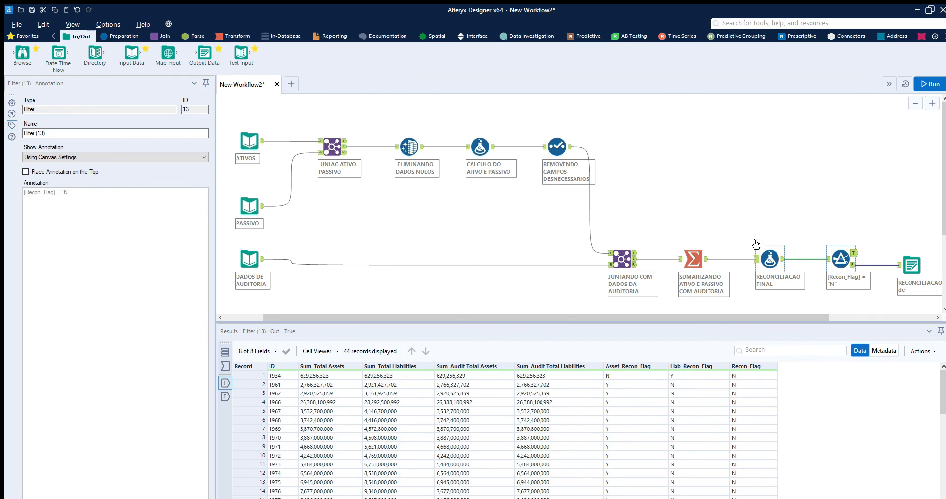
pyautogui.click(74, 191)
pyautogui.write('VERIFICACAO DOS CASOS')
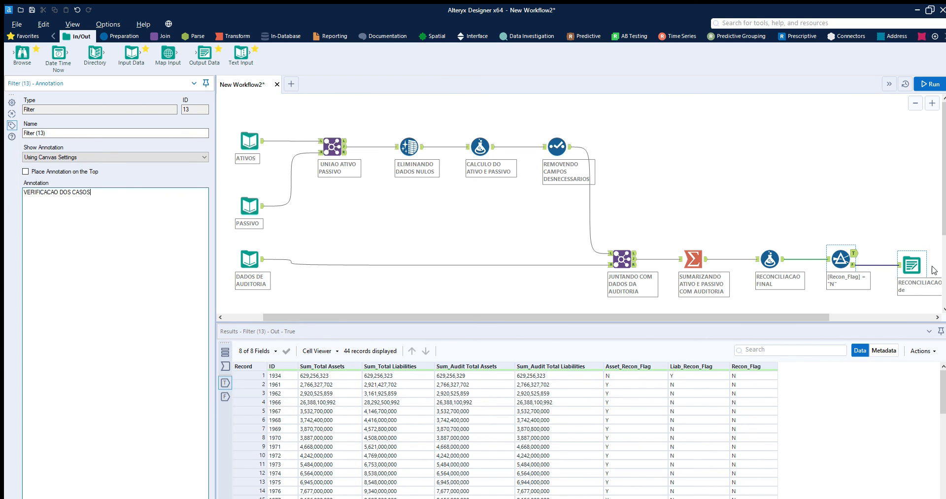
# Annotate the Output Data tool as ARQUIVO DE SAIDA, and view the Filter tool's configuration and True output records.
pyautogui.click(913, 259)
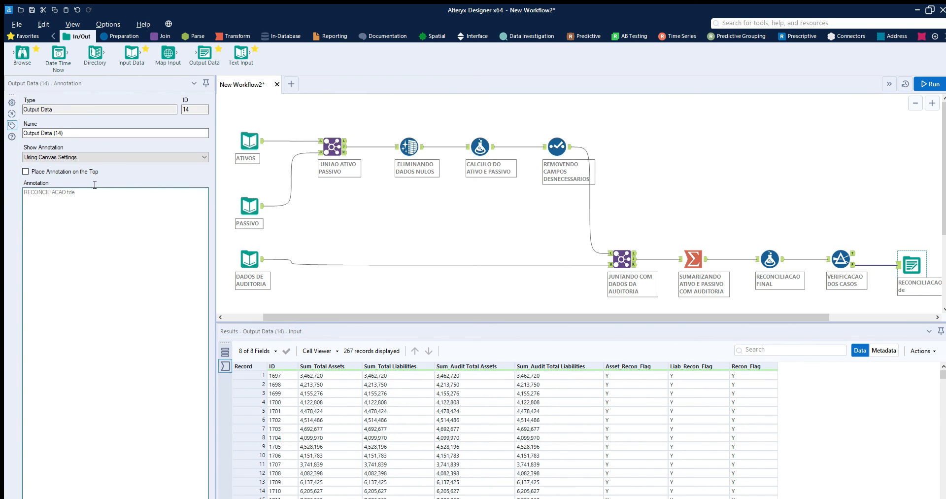
pyautogui.click(59, 192)
pyautogui.write('ARQUIVO DE SAID')
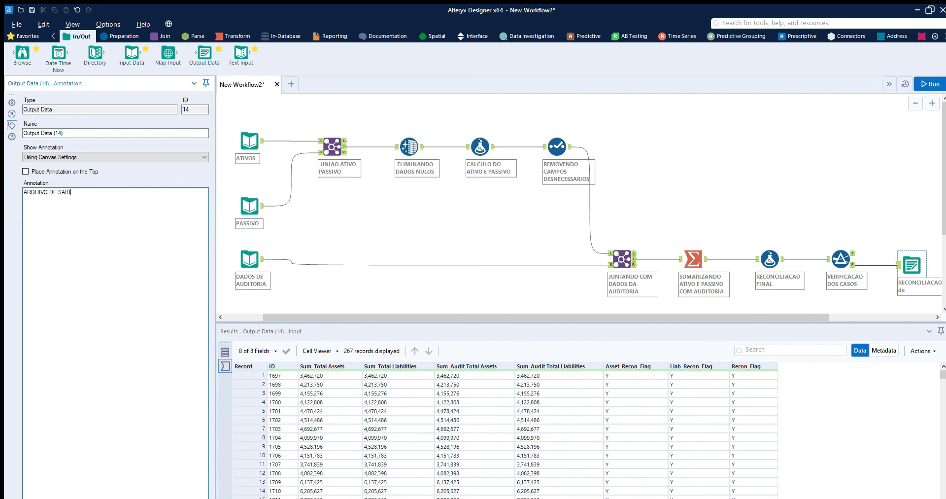
pyautogui.write('A')
pyautogui.click(673, 142)
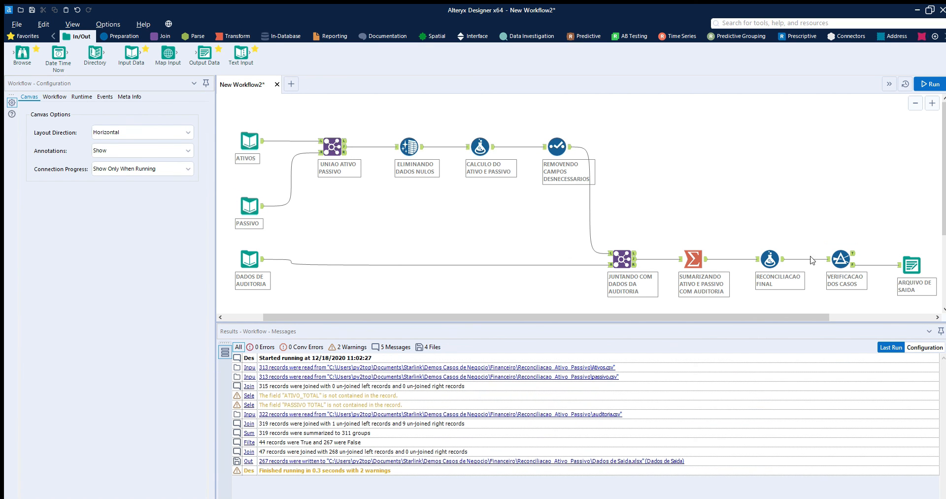
pyautogui.click(842, 258)
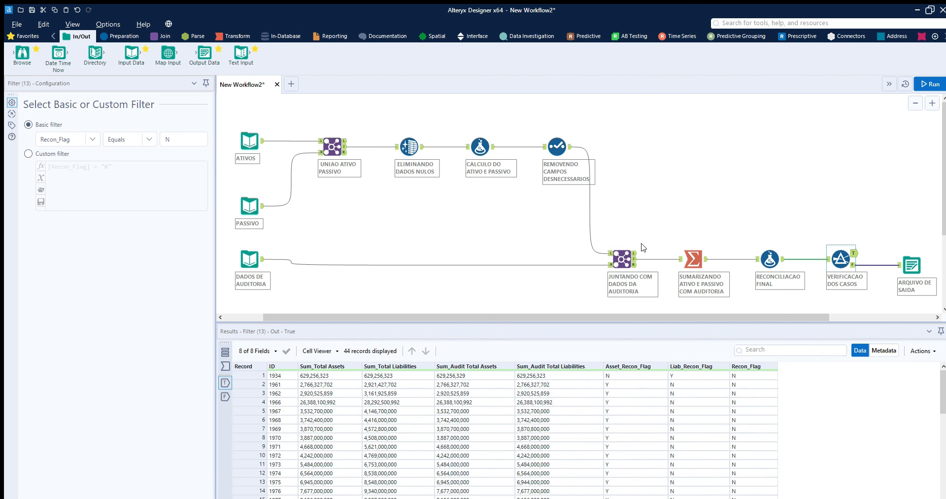